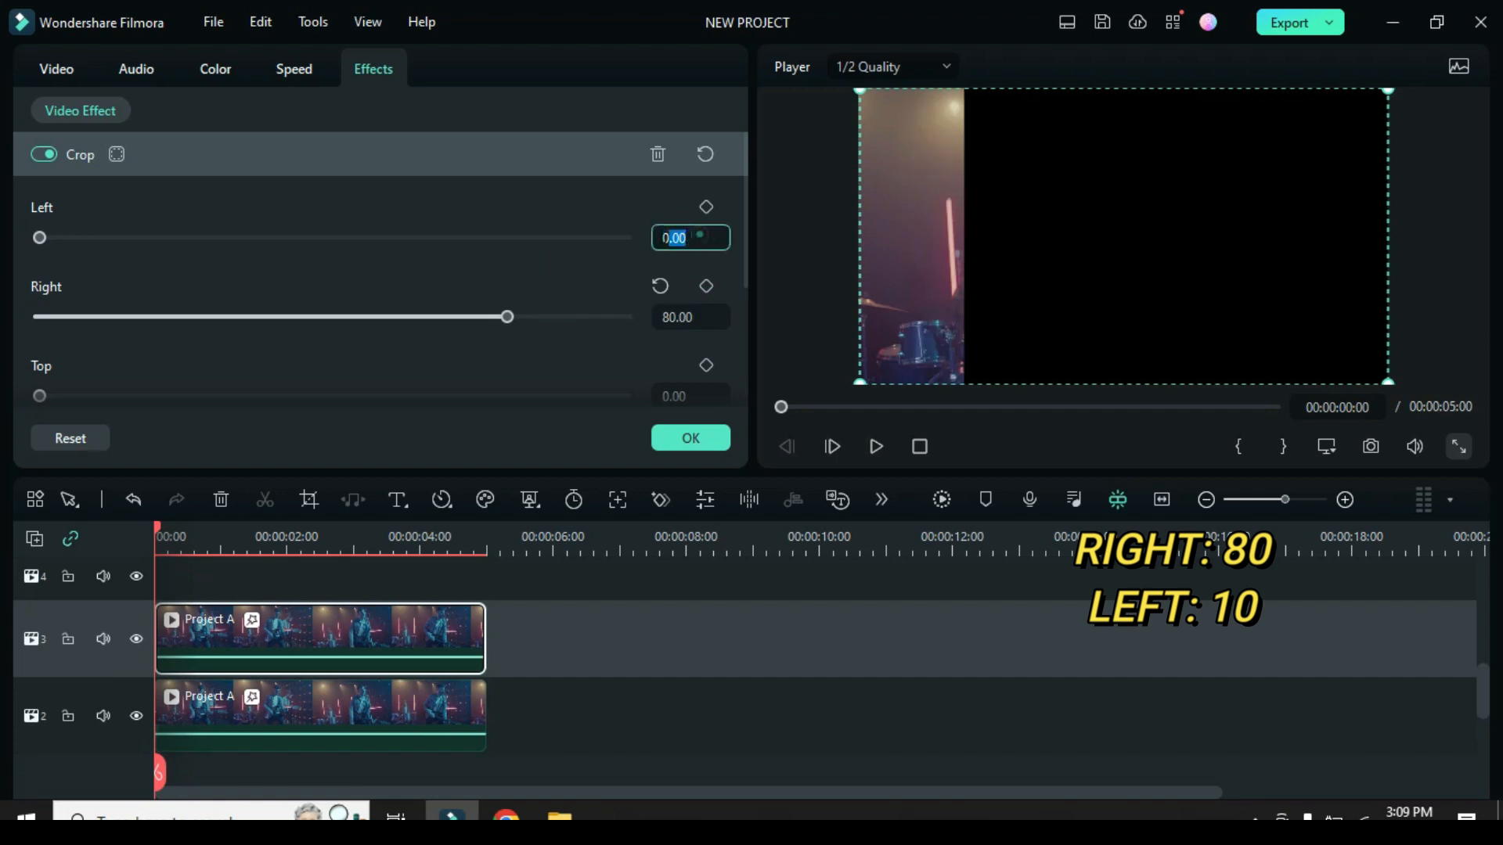
# Step: Set the Left crop of the clip on video track 3 to 10
pyautogui.write('10')
pyautogui.click(557, 194)
# Step: Copy the clip on track 3 and paste the duplicate at the start of video track 4
pyautogui.rightClick(332, 651)
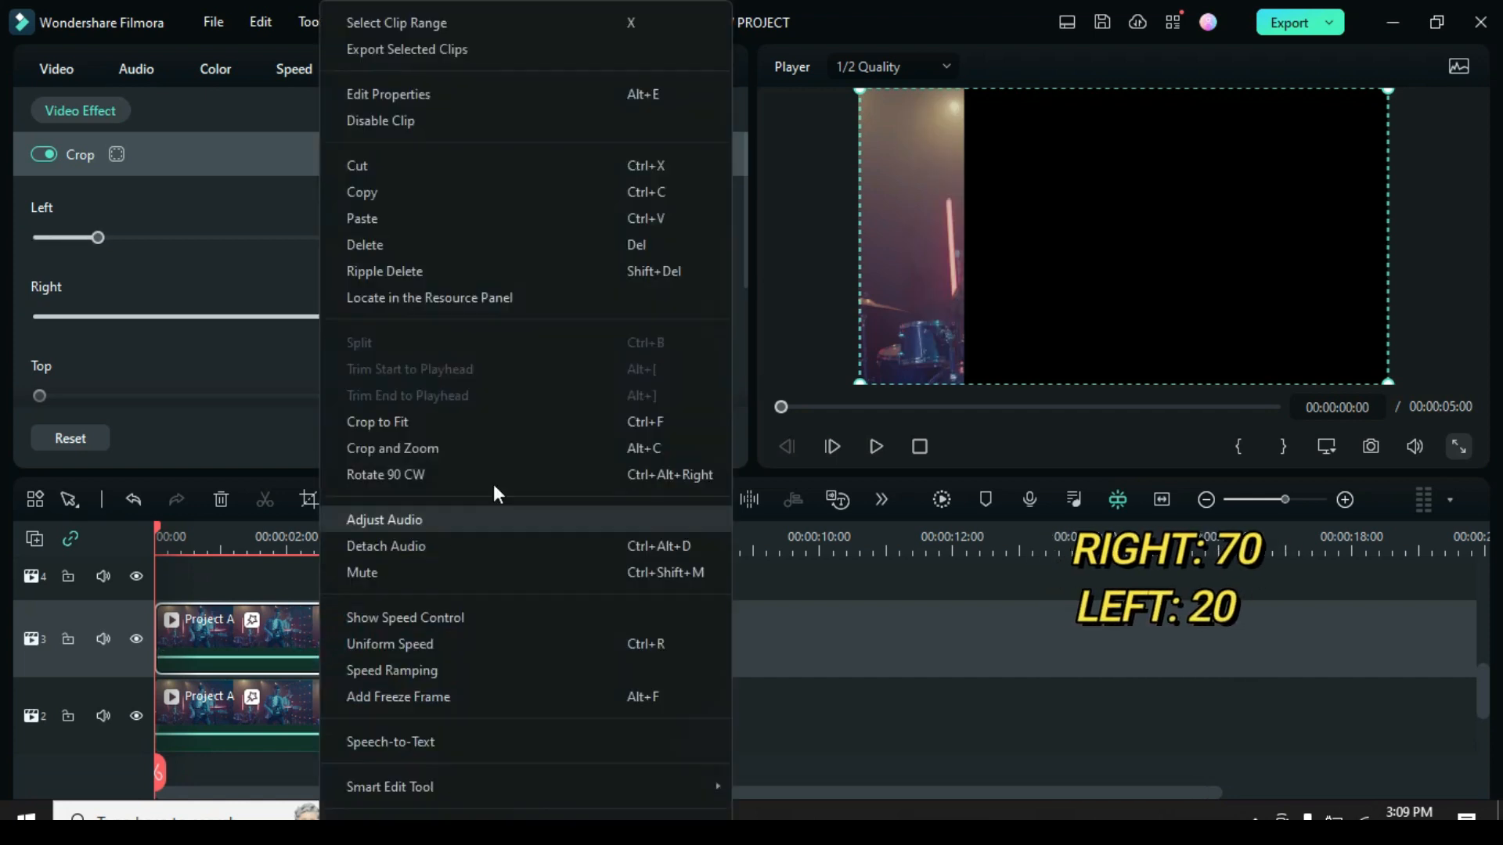
pyautogui.click(364, 192)
pyautogui.scroll(1, 227, 637)
pyautogui.rightClick(166, 640)
pyautogui.click(218, 224)
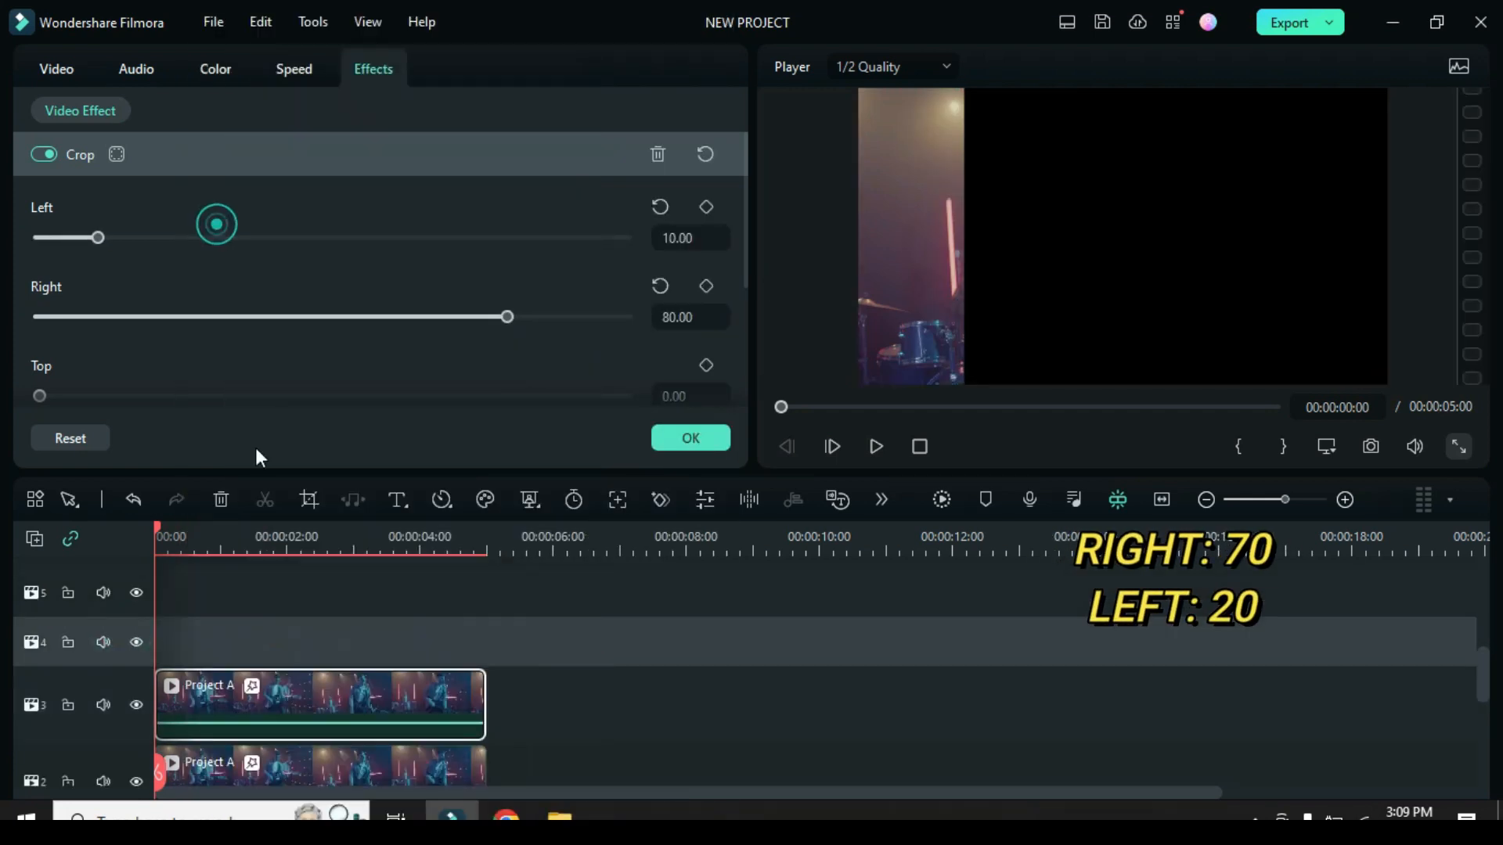
# Step: Set the Crop effect of the track 4 clip to Right 70 and Left 20
pyautogui.click(299, 643)
pyautogui.click(669, 317)
pyautogui.write('70')
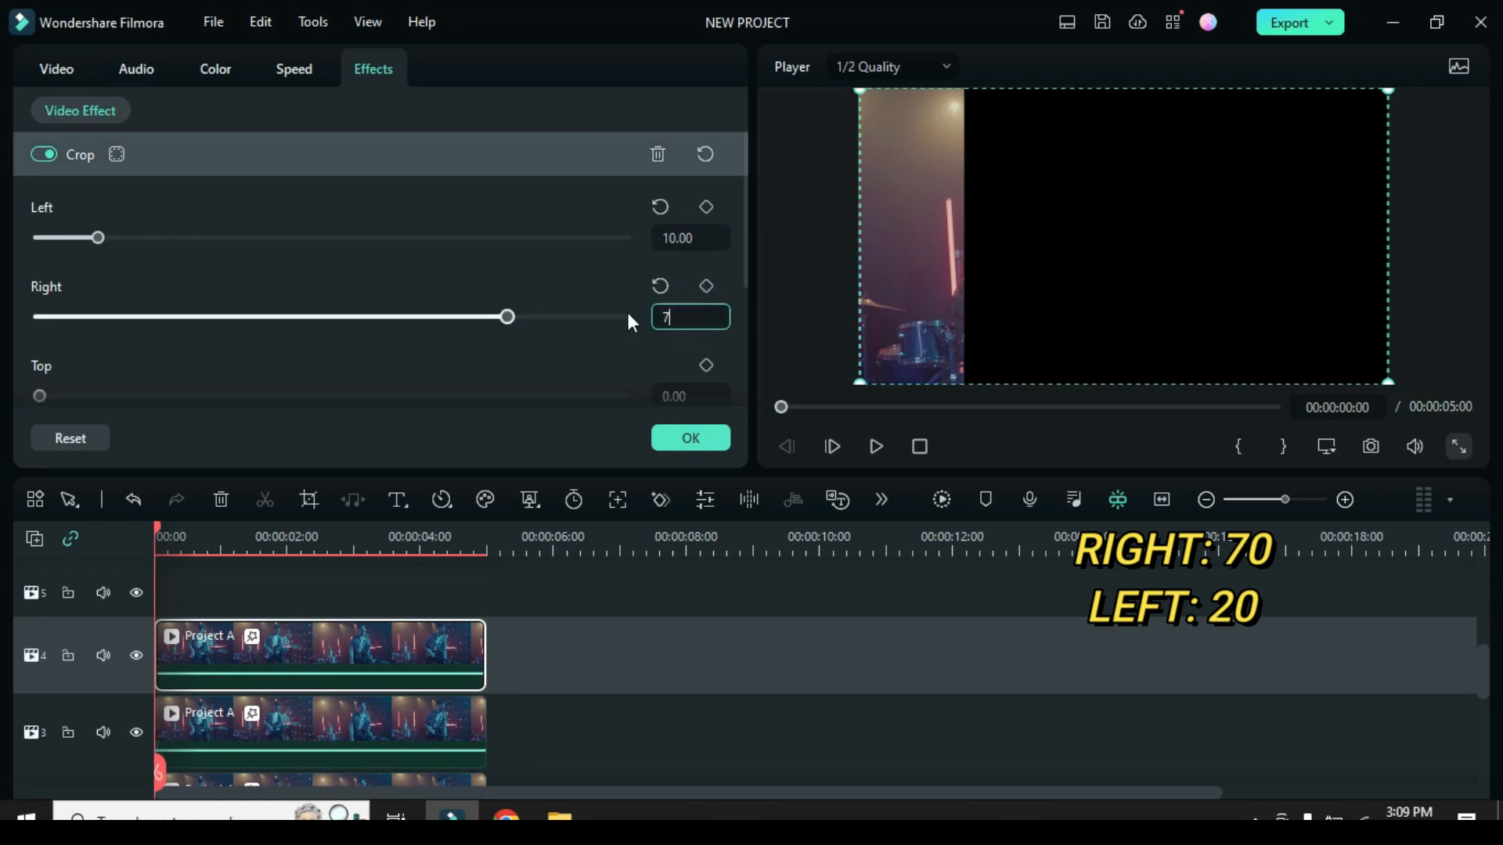
pyautogui.click(527, 275)
pyautogui.click(687, 236)
pyautogui.write('20')
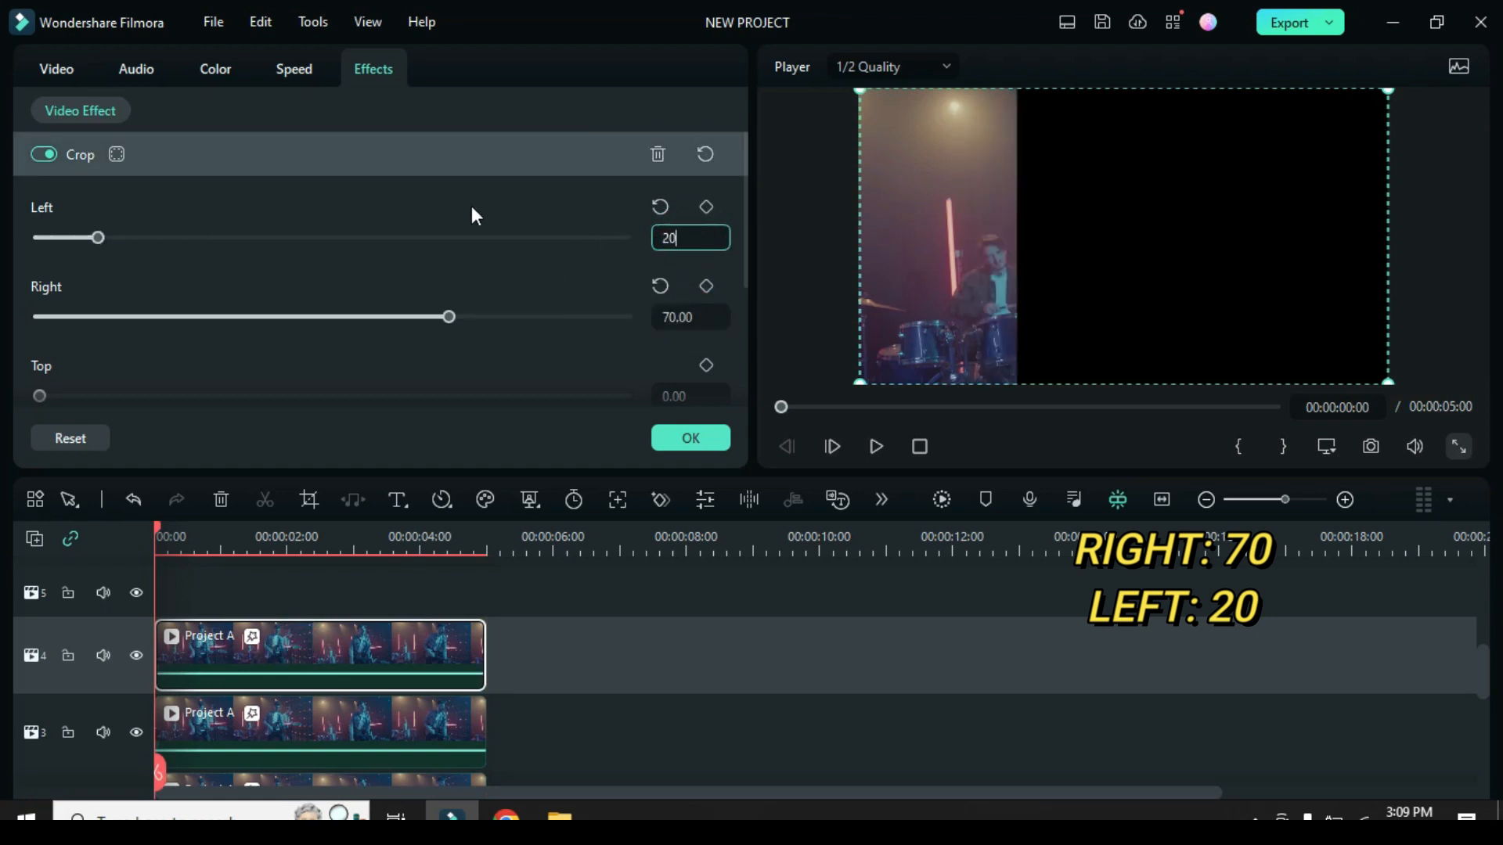
pyautogui.click(471, 205)
# Step: Copy the clip on track 4 and paste the duplicate at the start of video track 5
pyautogui.rightClick(302, 630)
pyautogui.click(367, 196)
pyautogui.scroll(2, 133, 638)
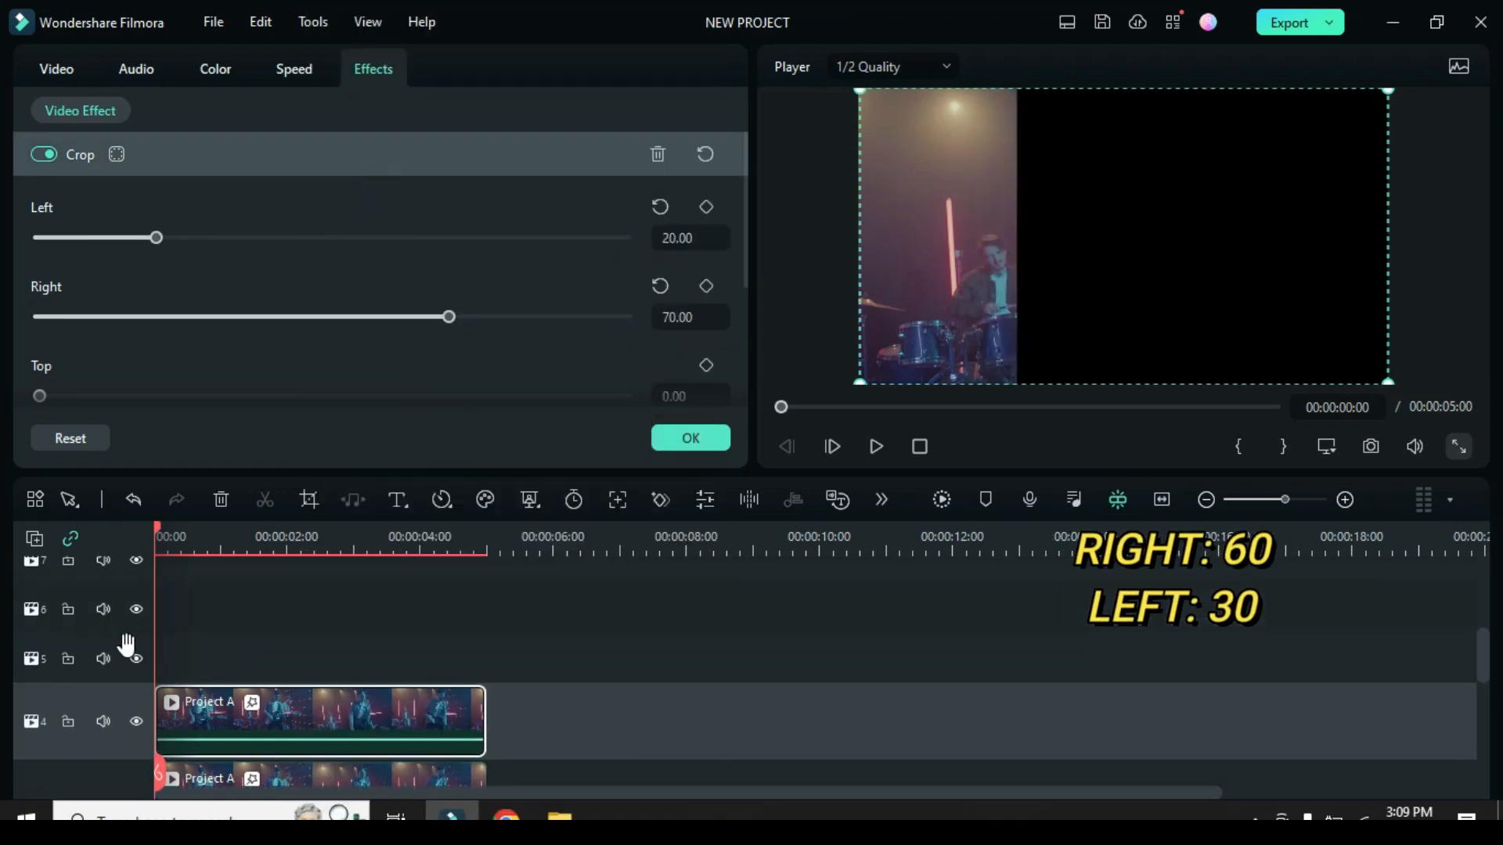
pyautogui.rightClick(171, 655)
pyautogui.click(218, 225)
# Step: Set the Crop effect of the track 5 clip to Right 60 and Left 30
pyautogui.click(357, 671)
pyautogui.click(678, 317)
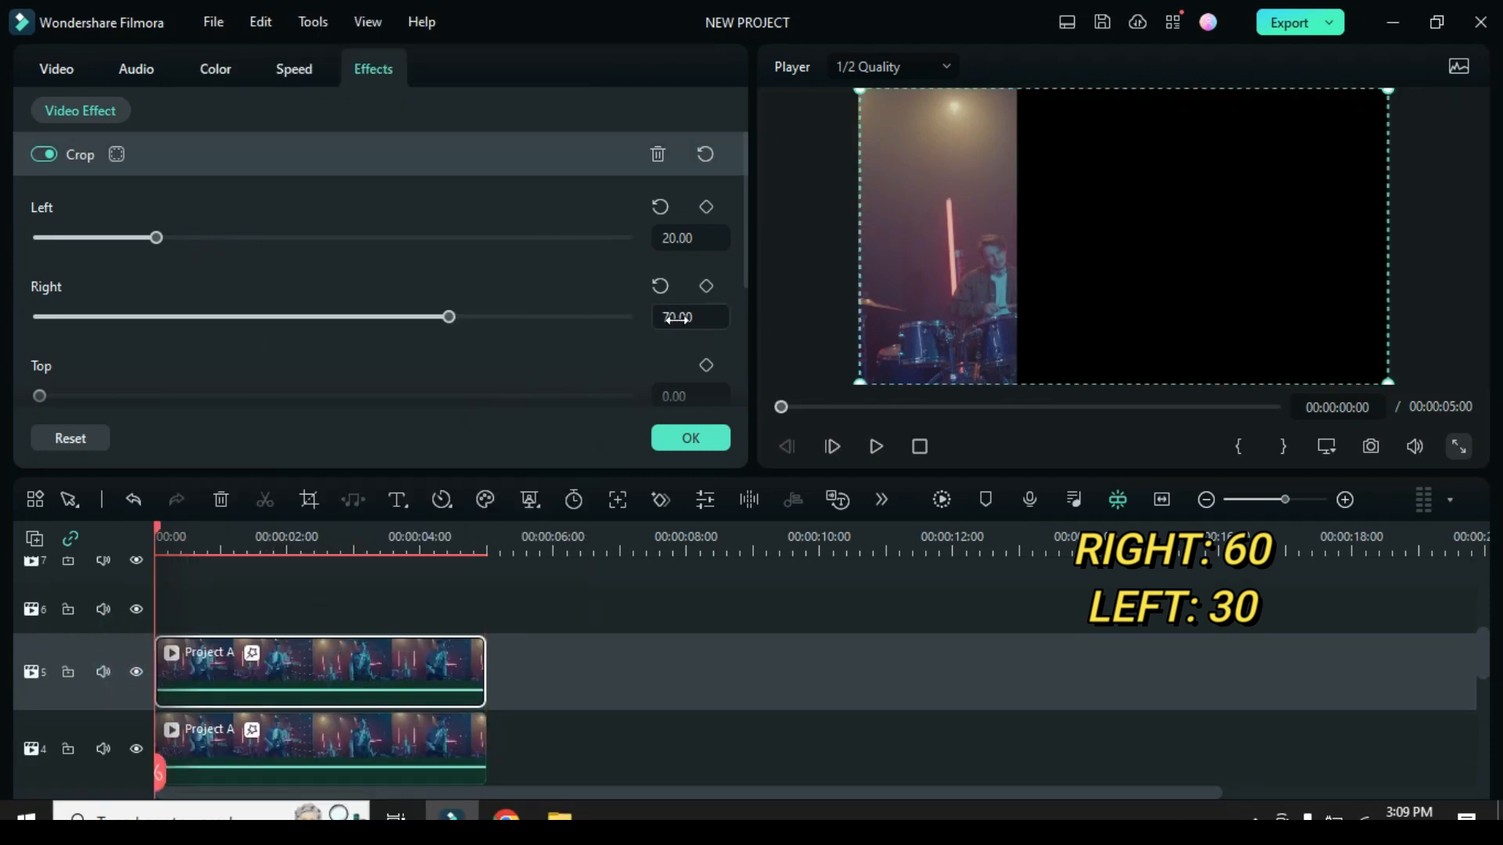
pyautogui.write('60')
pyautogui.click(680, 237)
pyautogui.write('30')
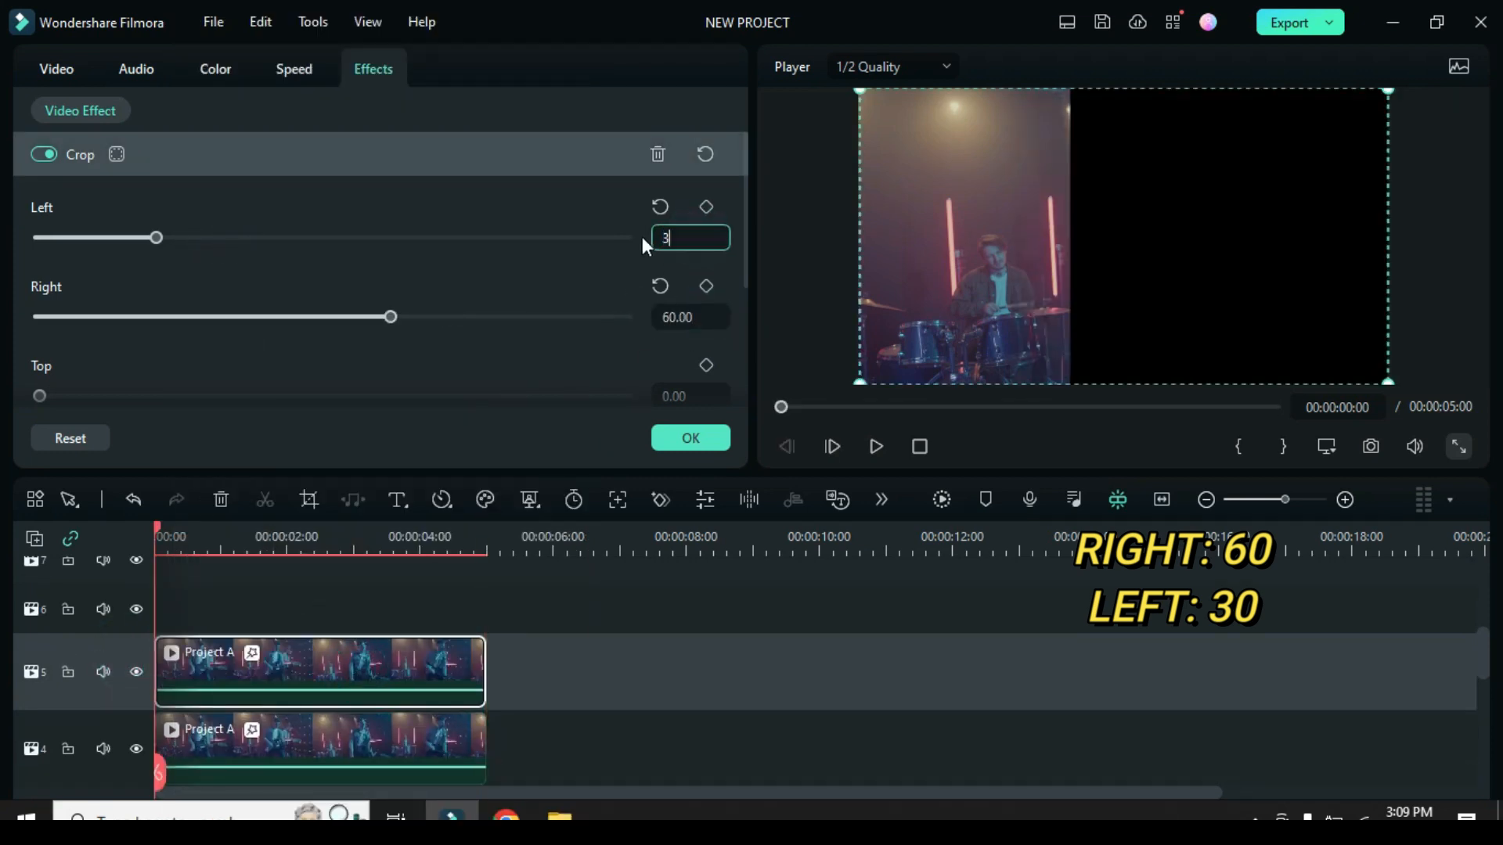
pyautogui.click(532, 212)
# Step: Copy the clip on track 5 and paste the duplicate at the start of video track 6
pyautogui.rightClick(249, 679)
pyautogui.click(288, 192)
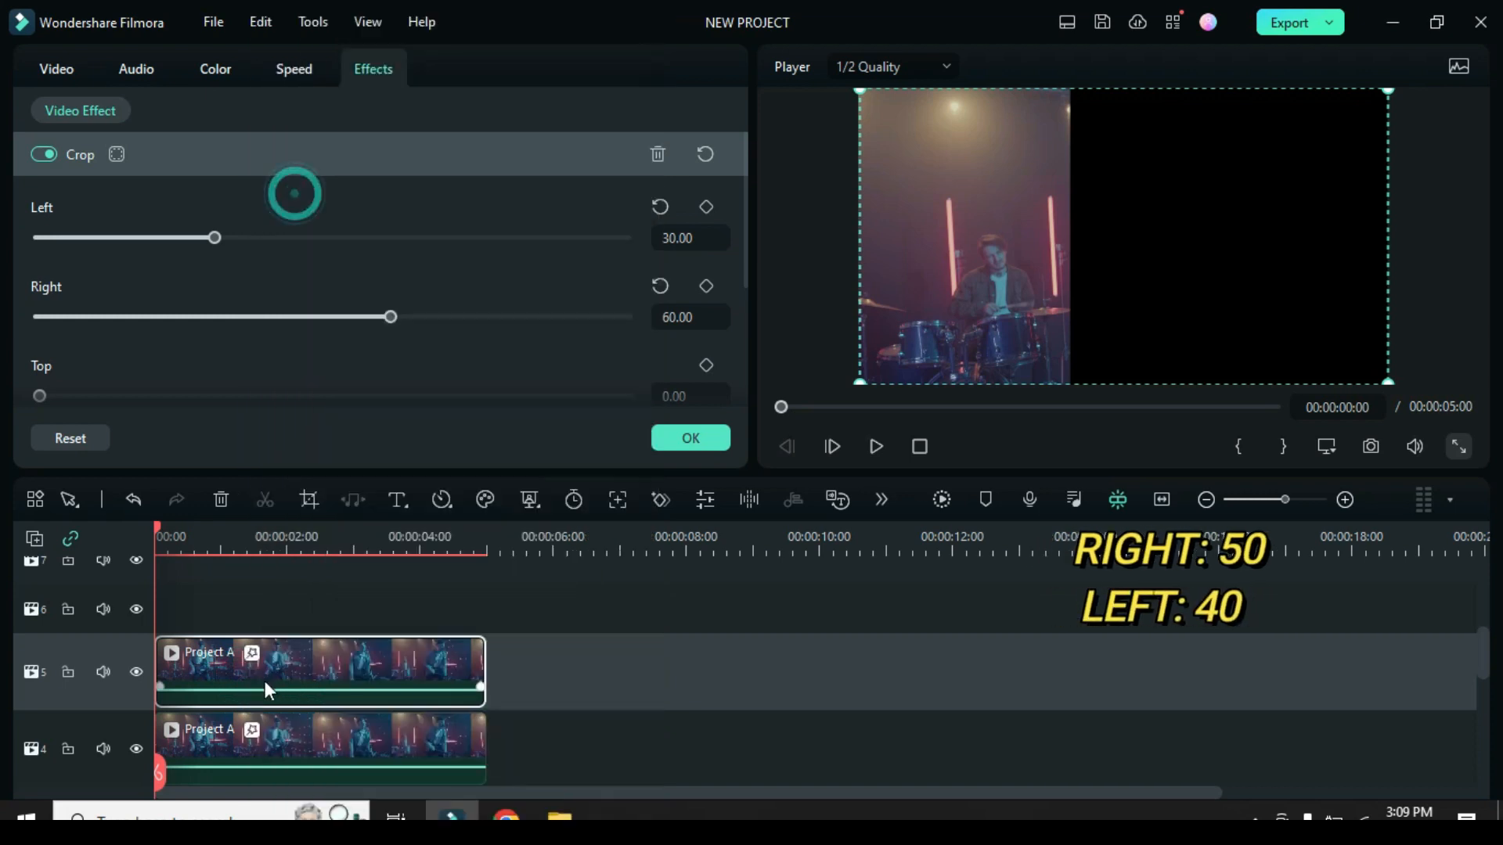
pyautogui.scroll(1, 171, 670)
pyautogui.rightClick(172, 670)
pyautogui.click(232, 221)
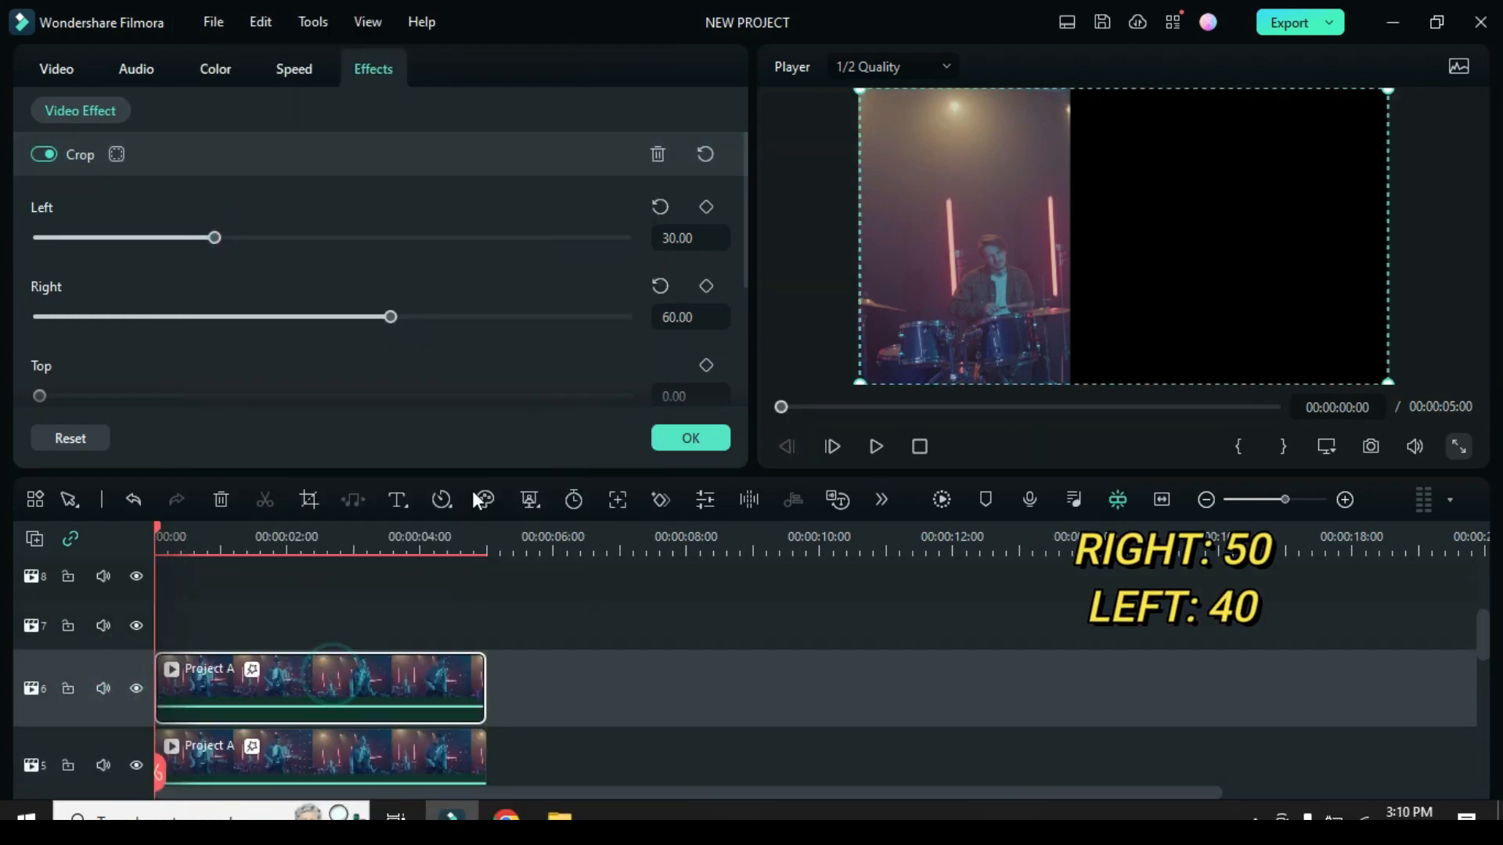
# Step: Set the Crop effect of the track 6 clip to Right 50 and Left 40
pyautogui.click(678, 317)
pyautogui.write('50')
pyautogui.press('Return')
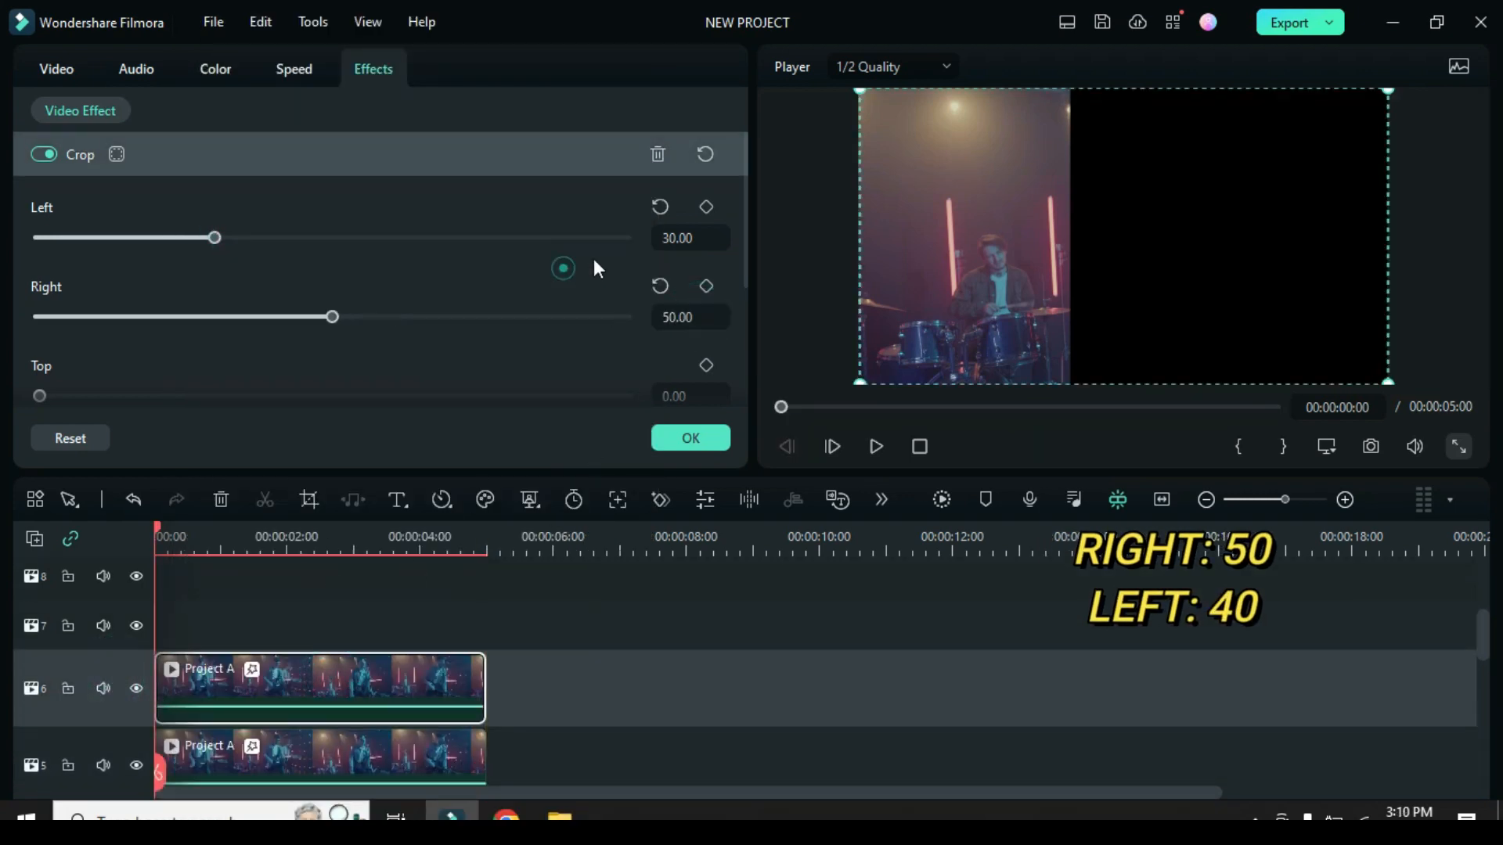
pyautogui.click(666, 238)
pyautogui.write('40')
pyautogui.press('Return')
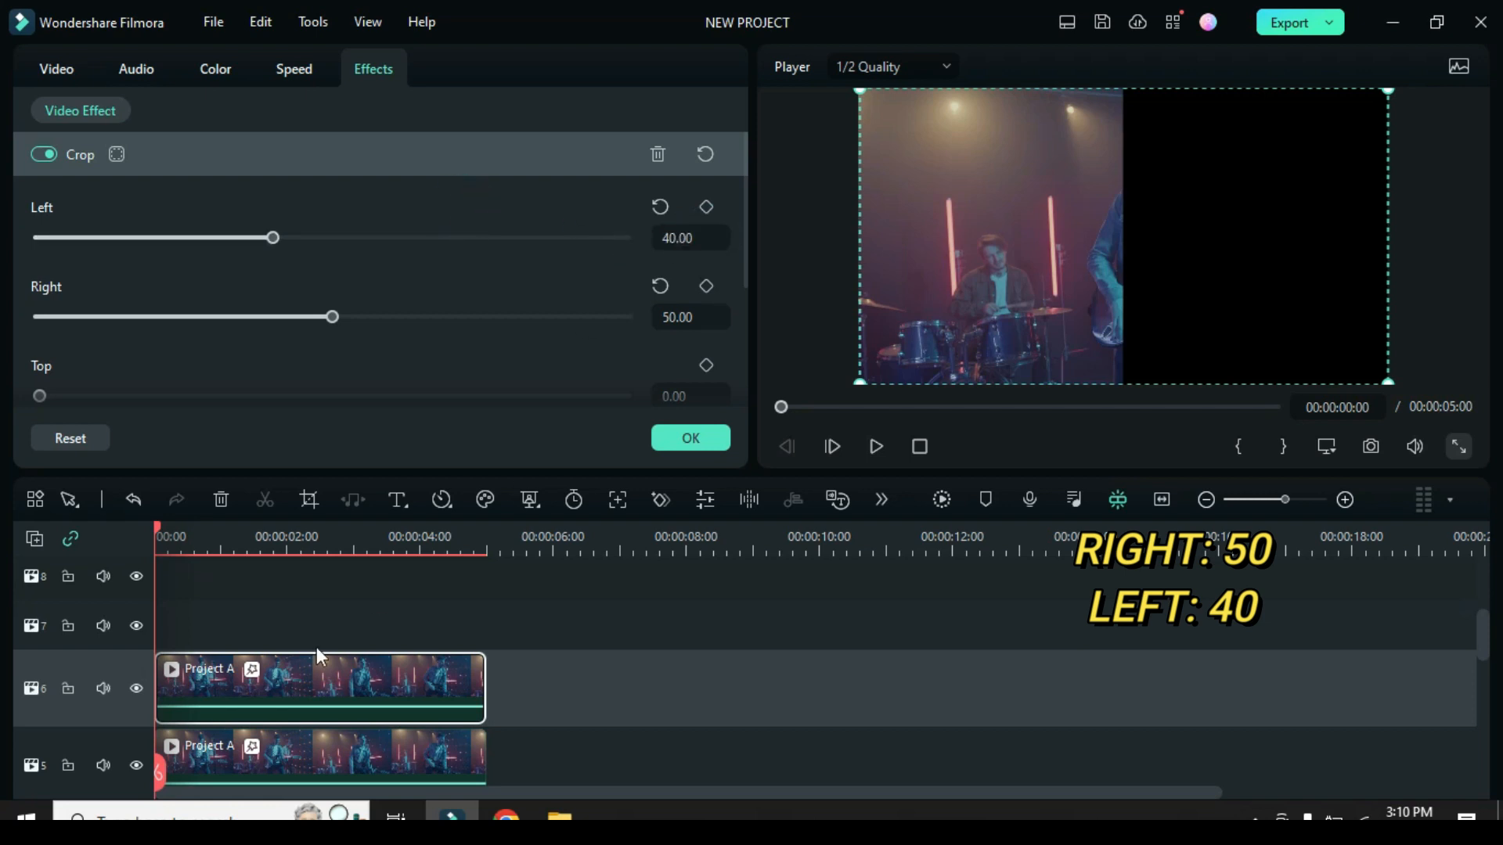
# Step: Copy the clip on track 6 and paste the duplicate at the start of video track 7
pyautogui.rightClick(283, 674)
pyautogui.click(326, 192)
pyautogui.scroll(1, 123, 687)
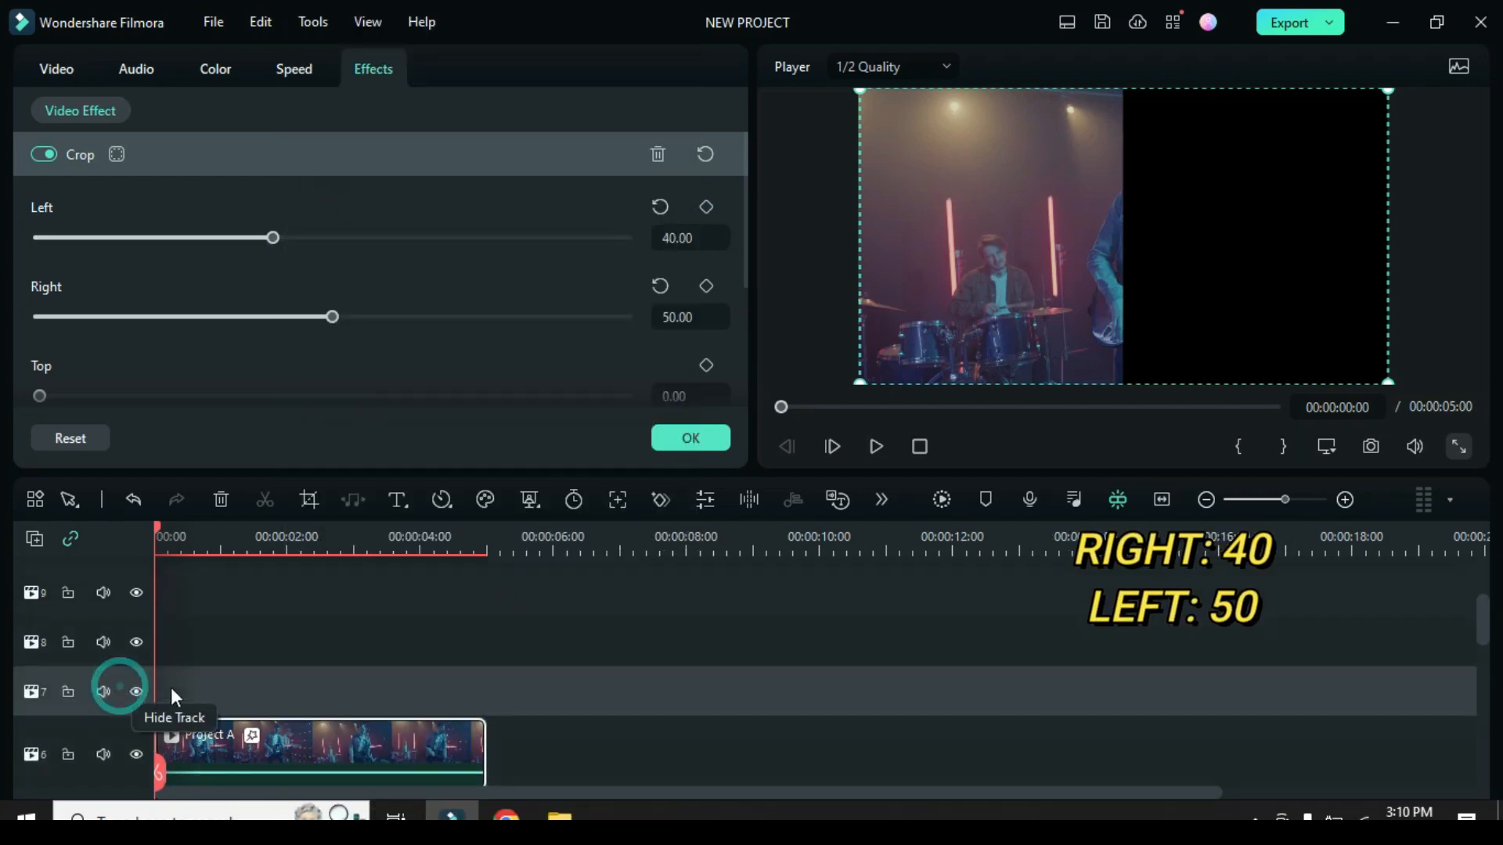
pyautogui.rightClick(167, 691)
pyautogui.click(234, 219)
# Step: Set the Crop effect of the track 7 clip to Right 40 and Left 50
pyautogui.click(674, 317)
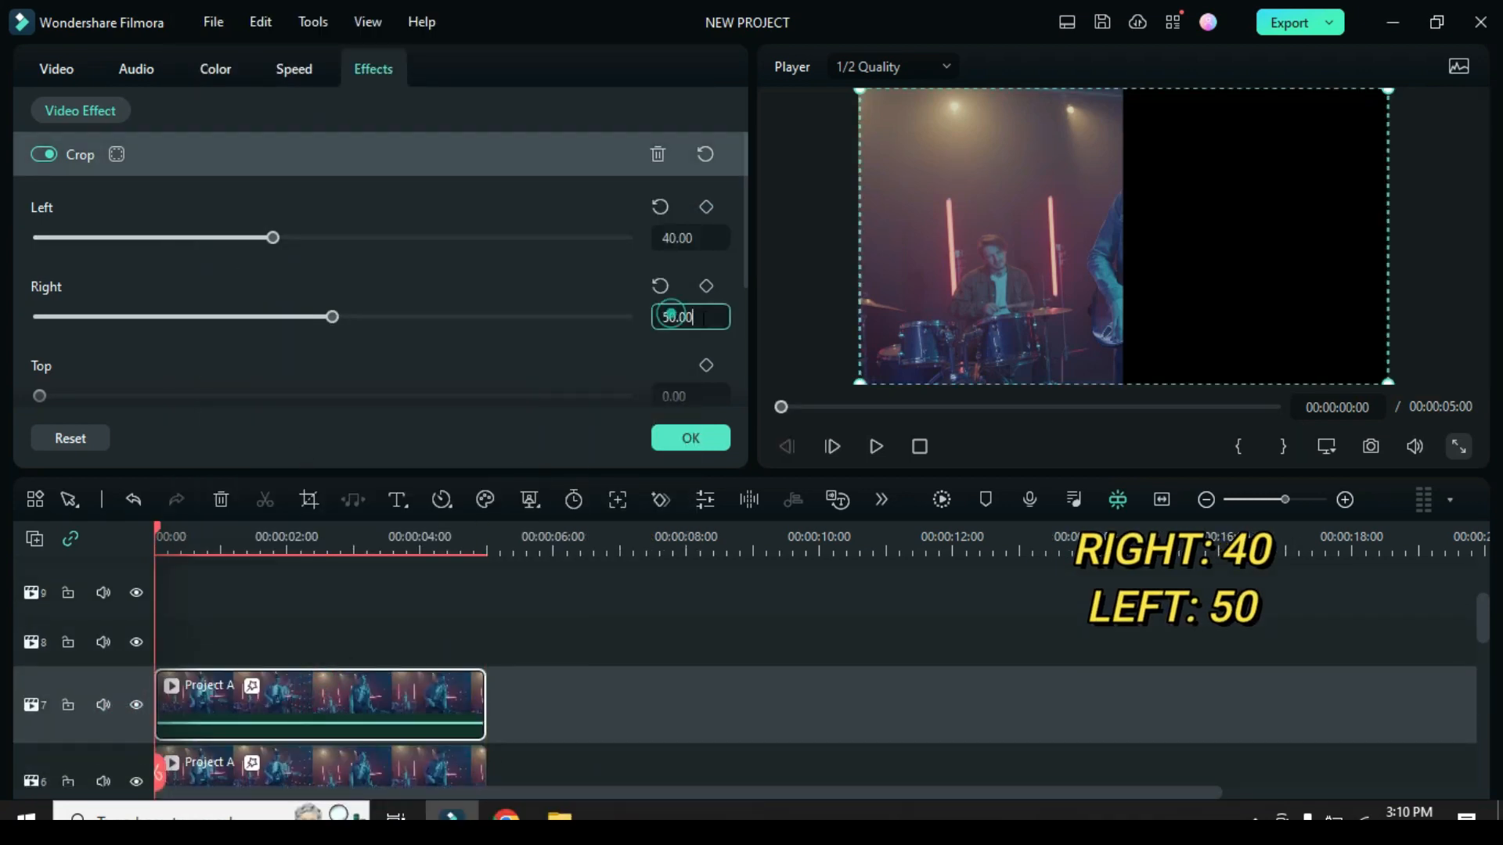
pyautogui.write('40')
pyautogui.click(695, 238)
pyautogui.press('BackSpace')
pyautogui.press('BackSpace')
pyautogui.press('BackSpace')
pyautogui.press('BackSpace')
pyautogui.press('BackSpace')
pyautogui.write('50')
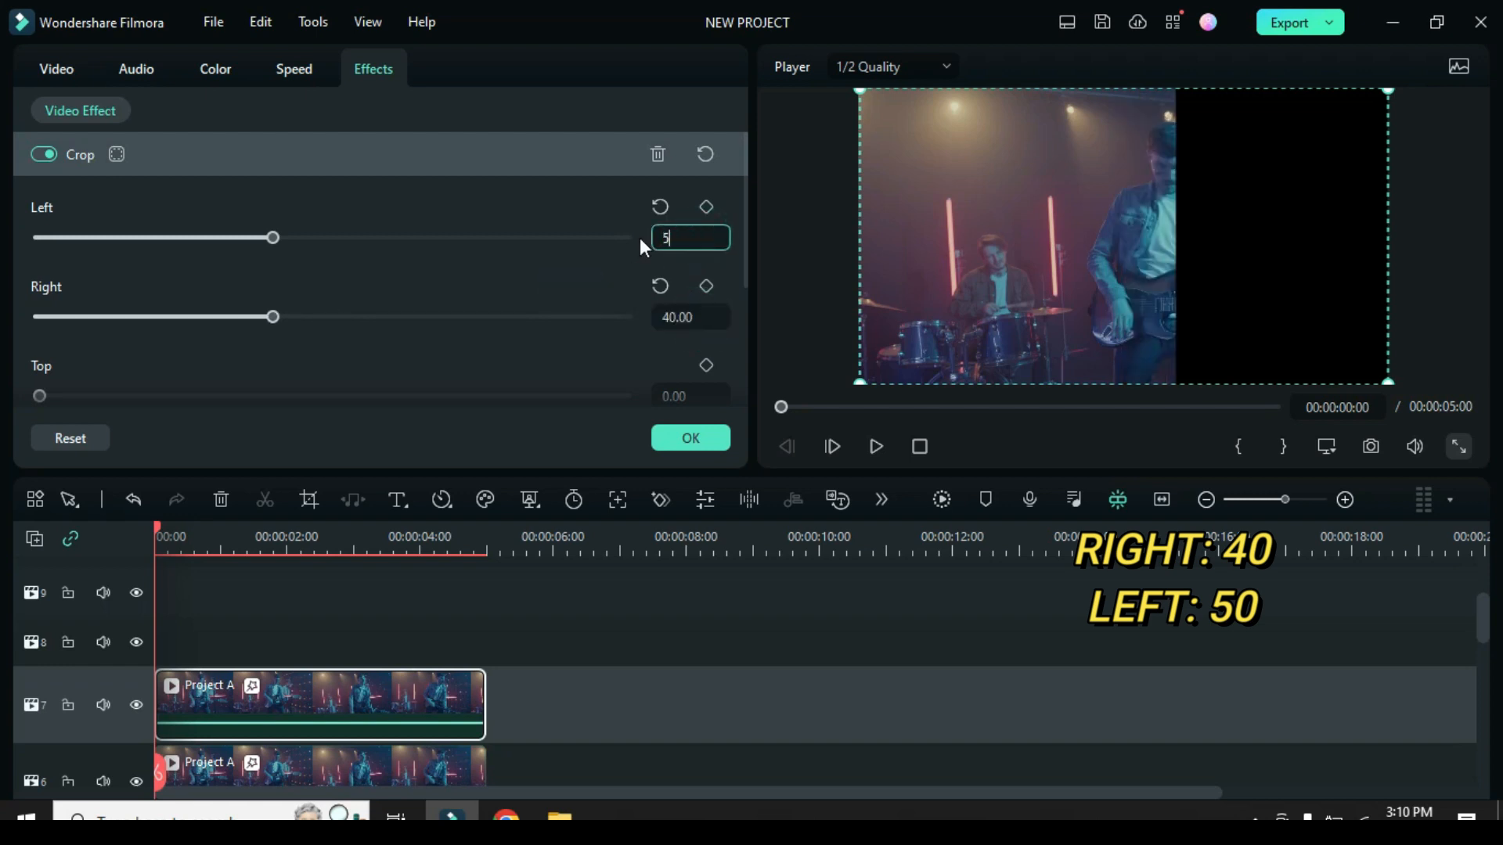
pyautogui.press('Return')
# Step: Paste a copy of the track 7 clip onto video track 8 and set its crop to Right 30 and Left 60
pyautogui.rightClick(194, 636)
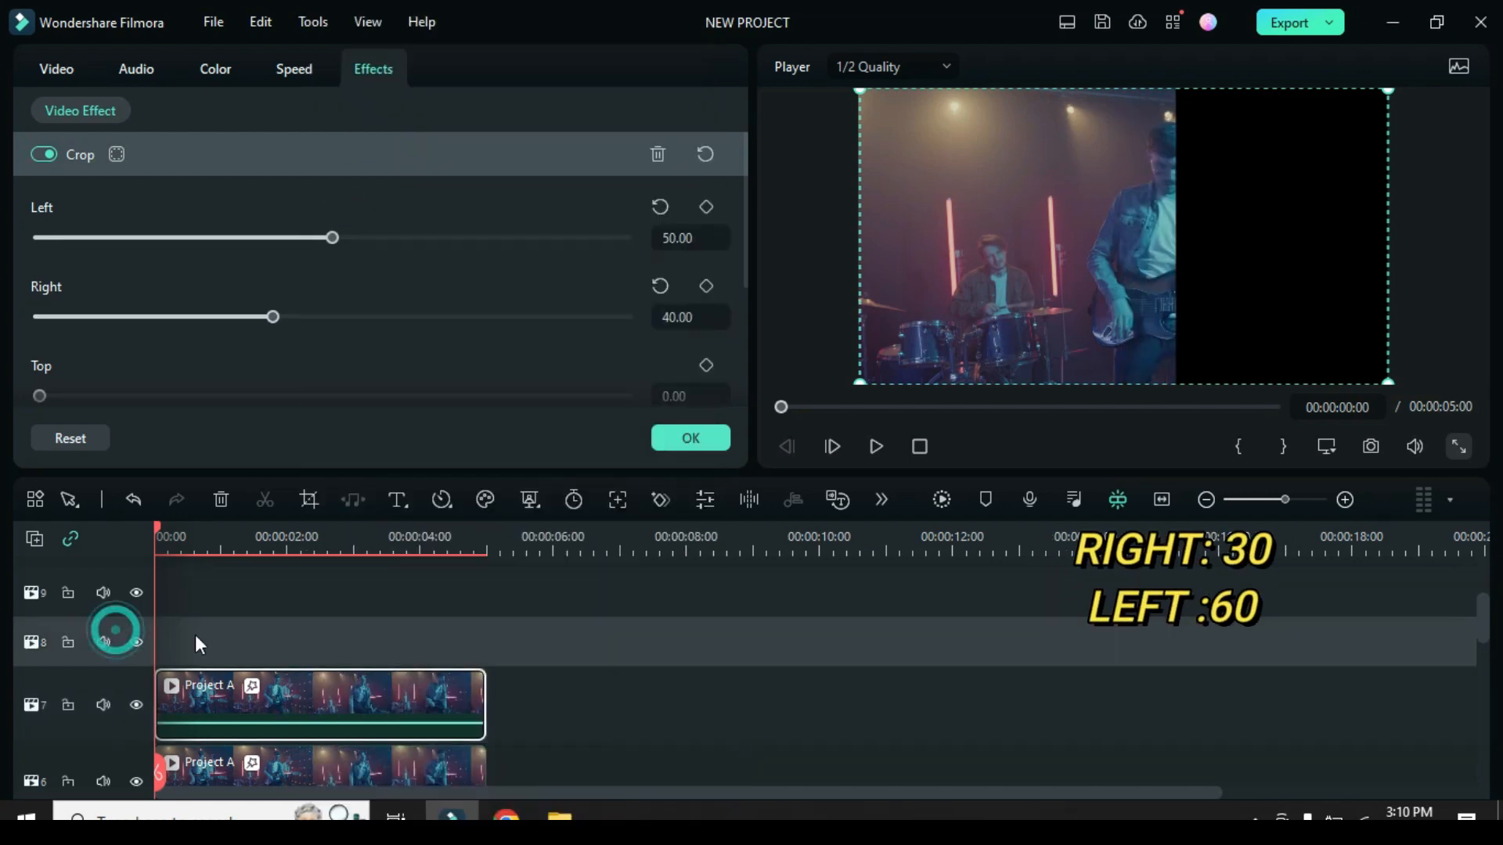
pyautogui.click(245, 222)
pyautogui.click(671, 317)
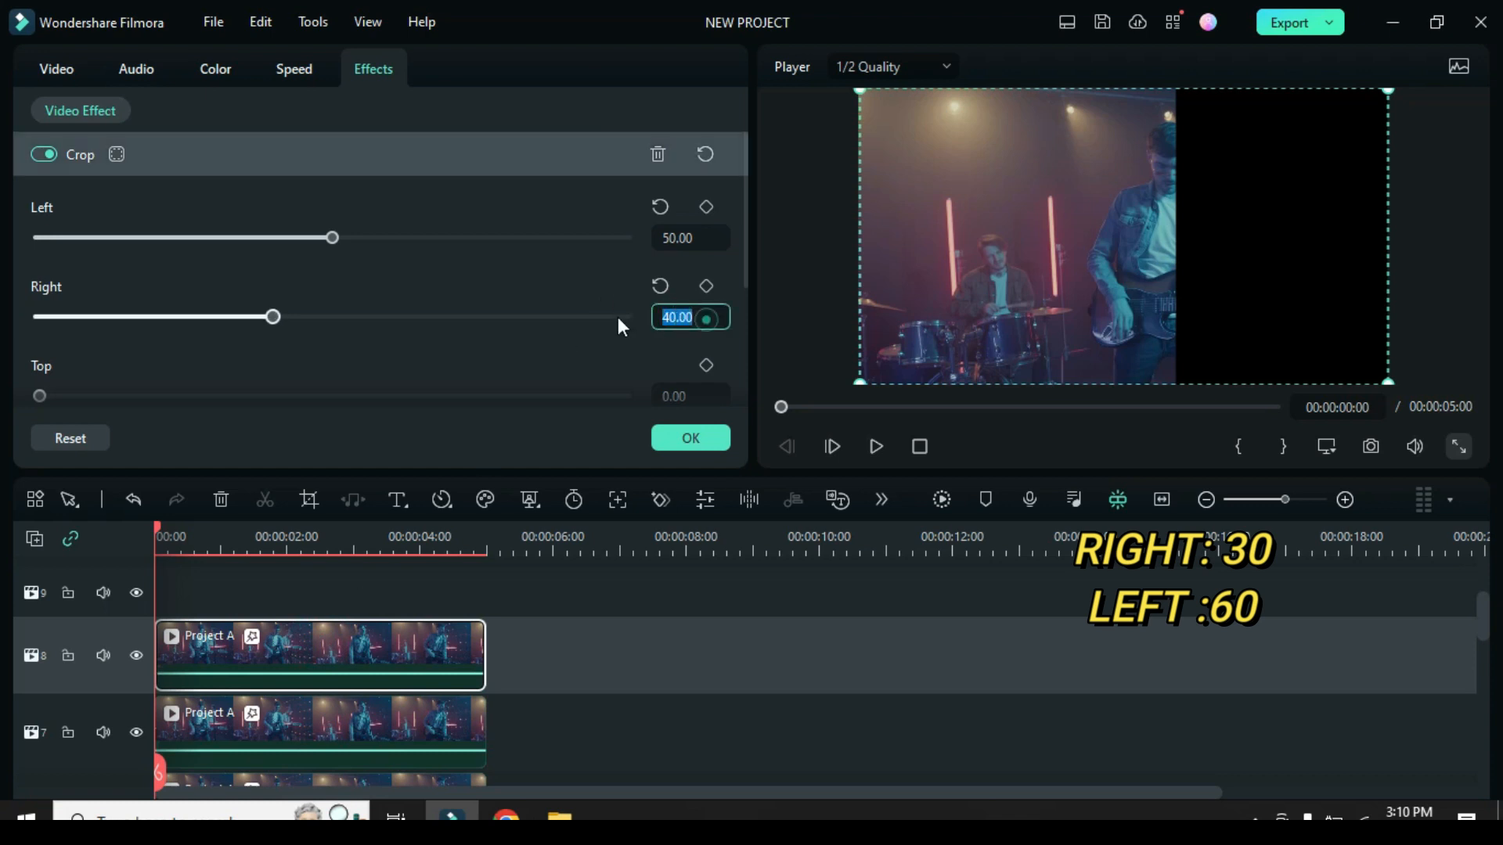
pyautogui.write('30')
pyautogui.click(681, 238)
pyautogui.write('60')
pyautogui.press('Return')
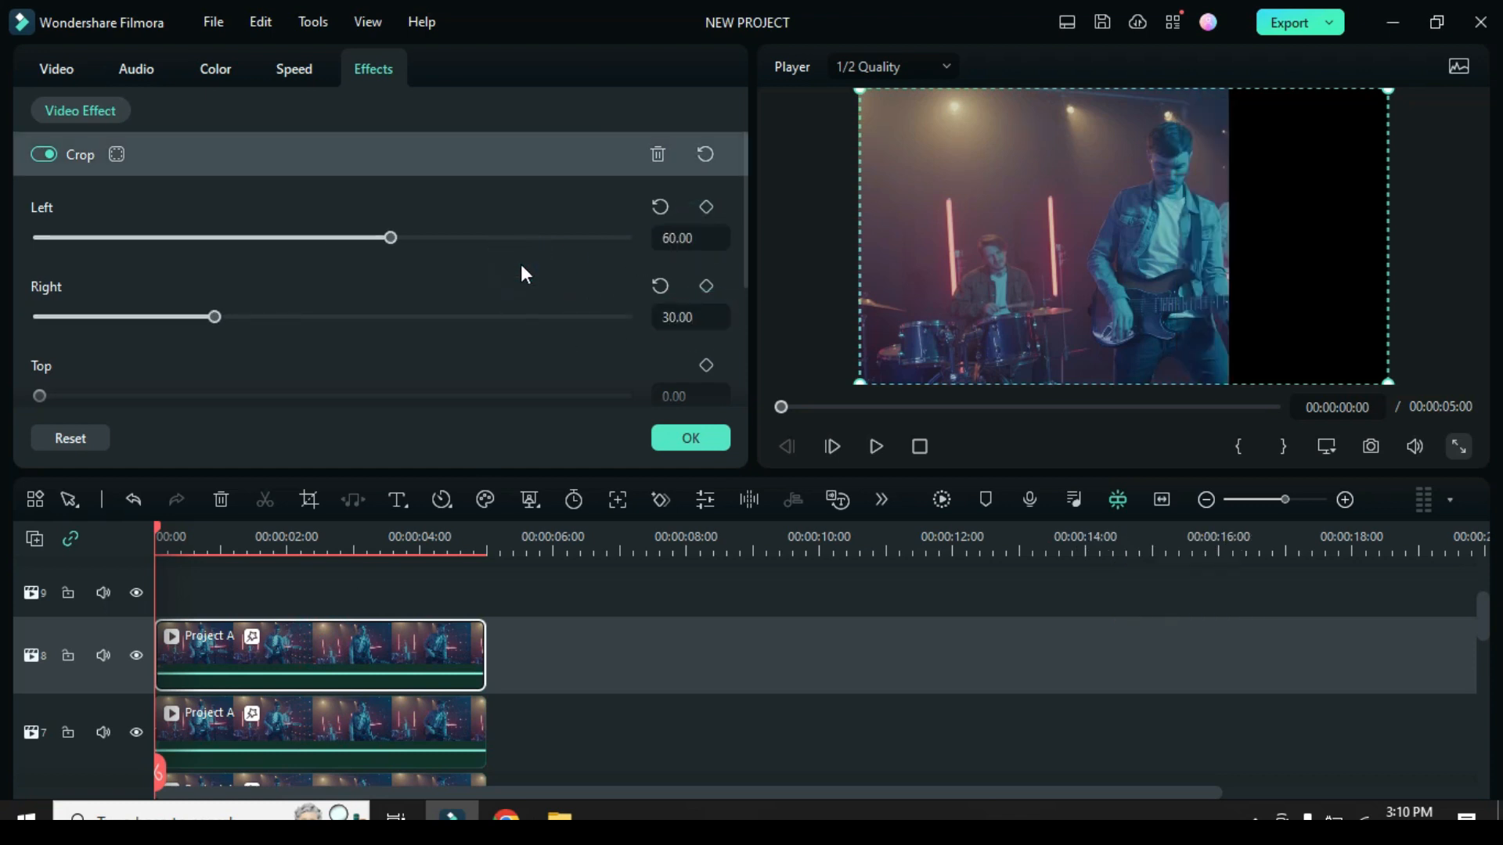
# Step: Copy the clip on track 8 and paste the duplicate at the start of video track 9
pyautogui.rightClick(264, 648)
pyautogui.click(317, 196)
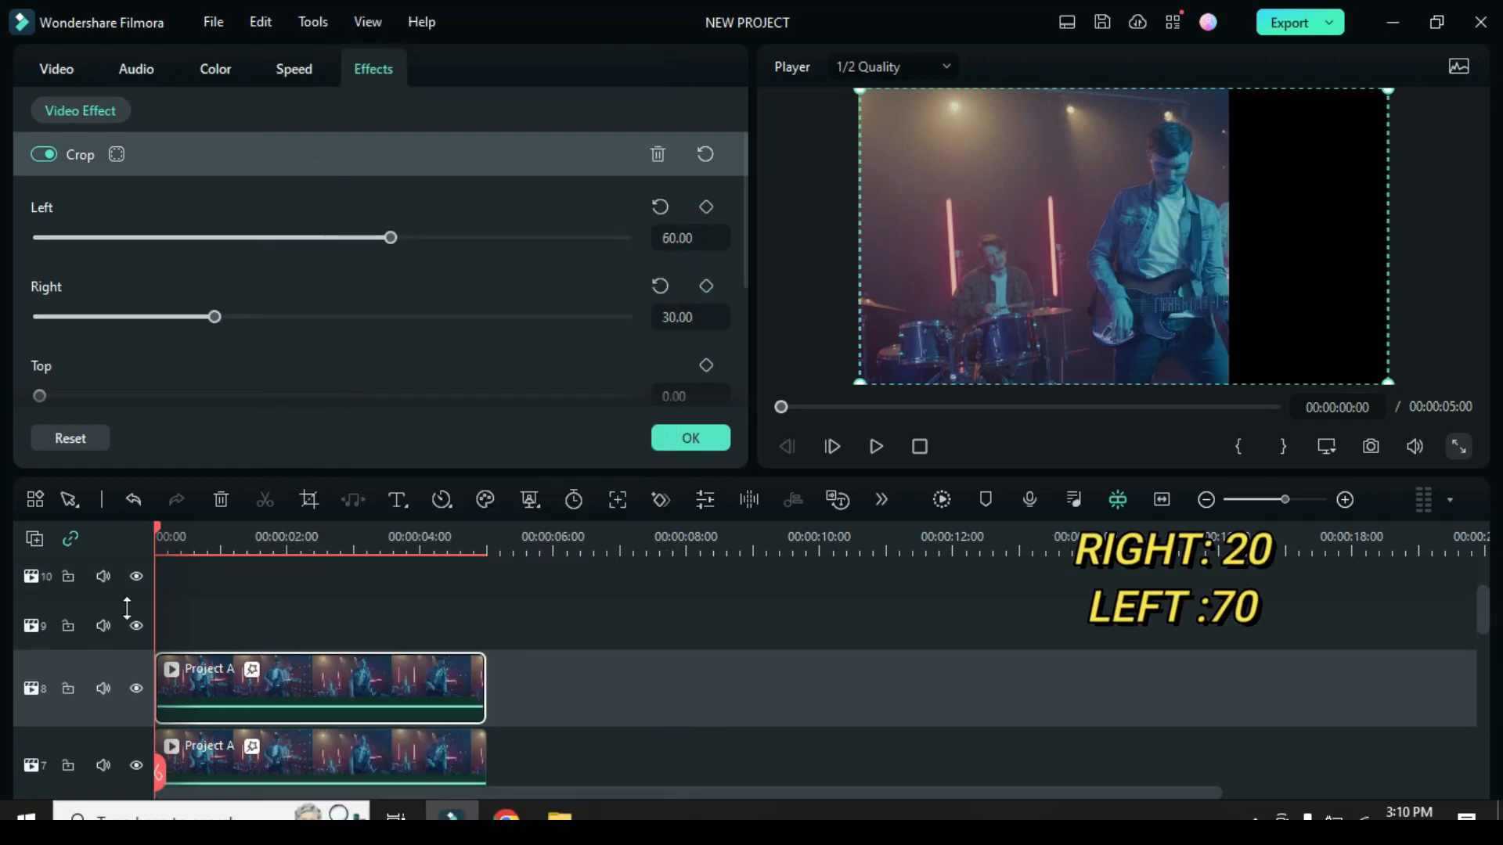
pyautogui.rightClick(192, 592)
pyautogui.click(228, 214)
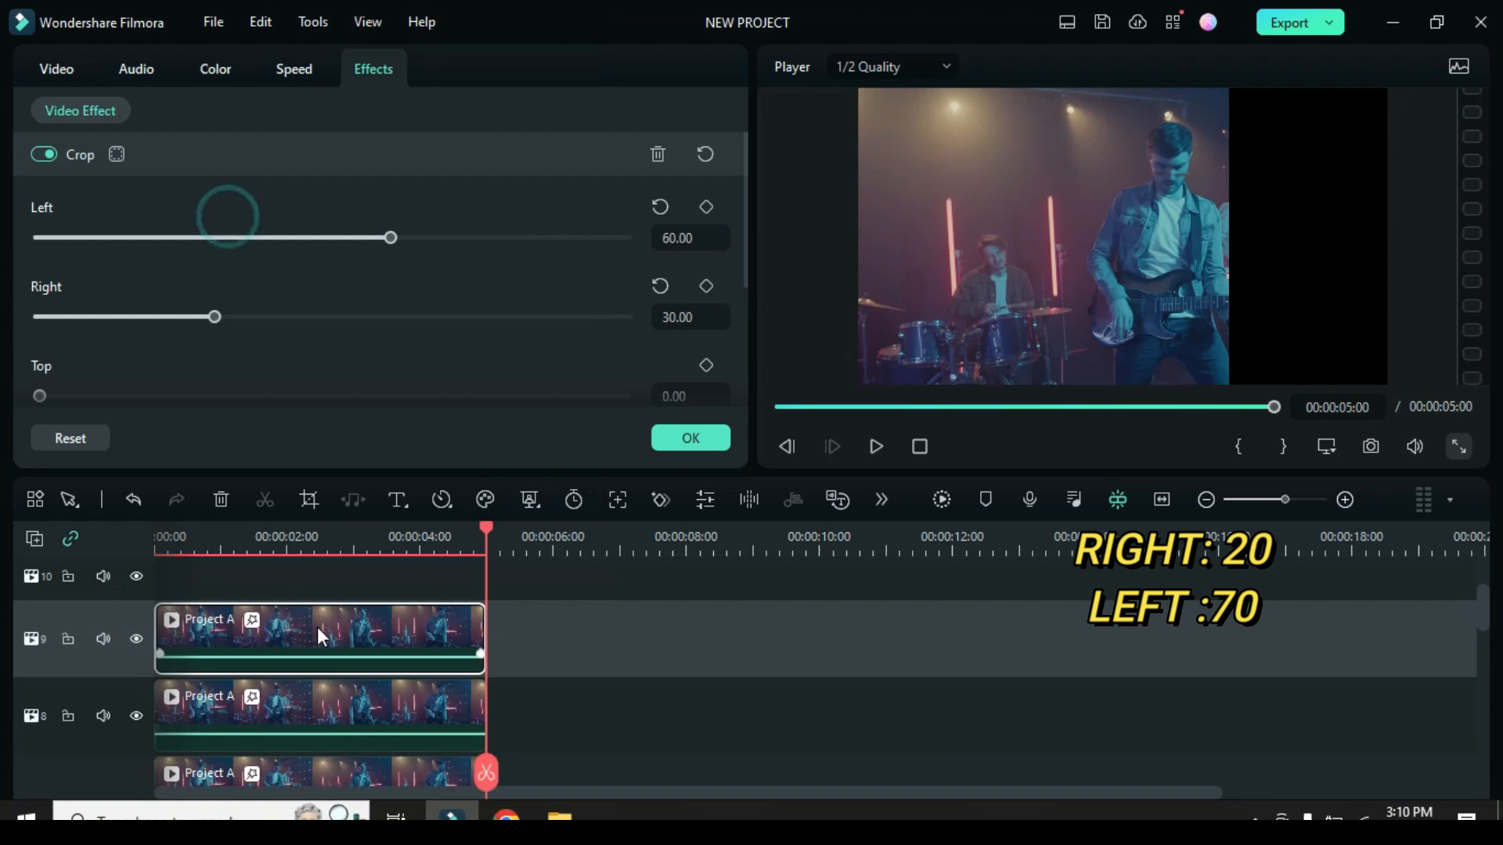
# Step: Set the Crop effect of the track 9 clip to Right 20 and Left 70
pyautogui.click(658, 317)
pyautogui.write('20')
pyautogui.press('Return')
pyautogui.click(680, 238)
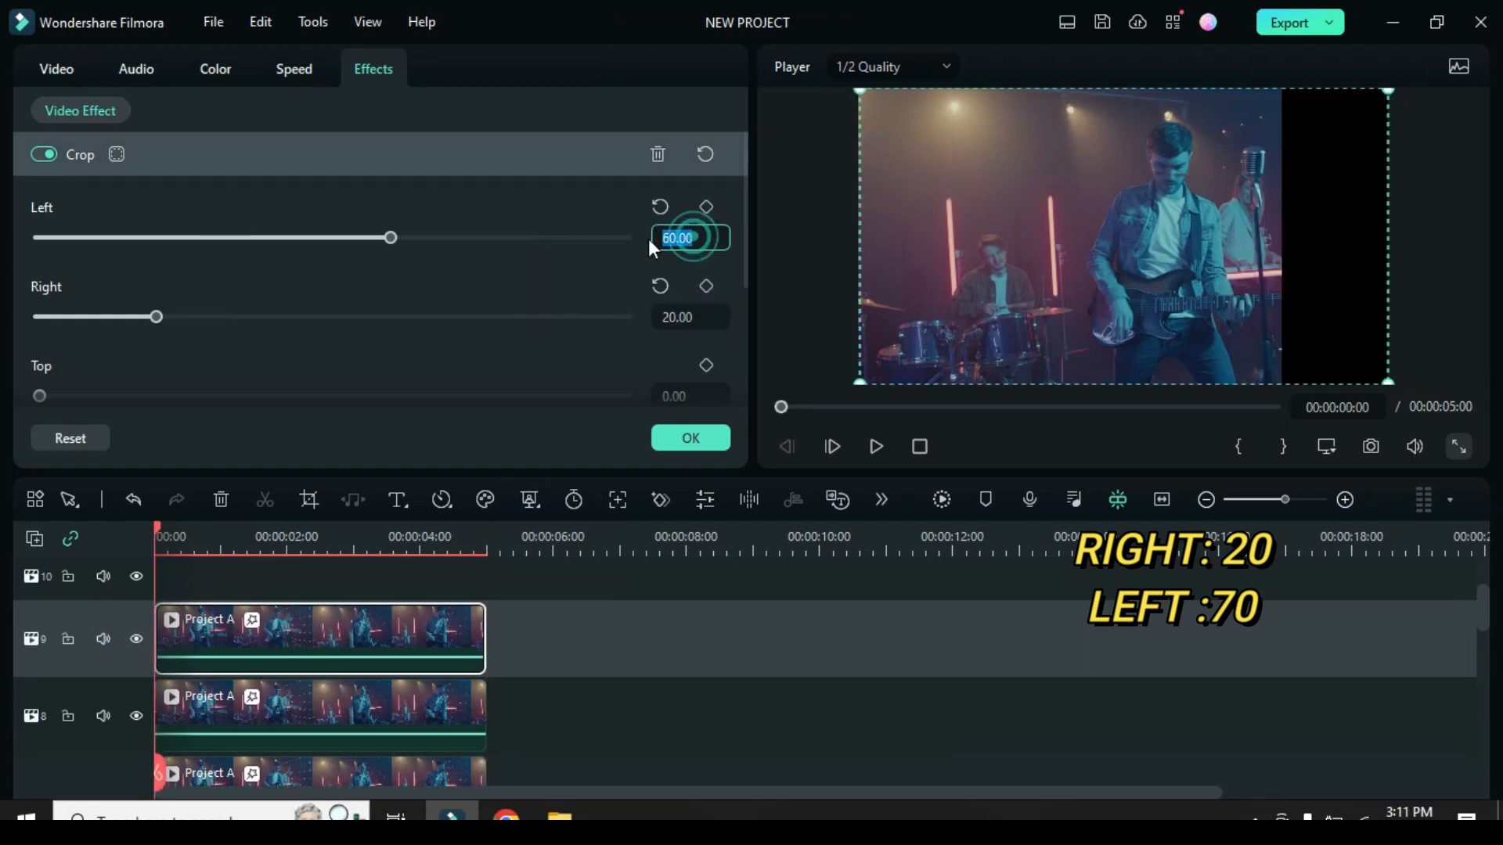
pyautogui.write('70')
pyautogui.press('Return')
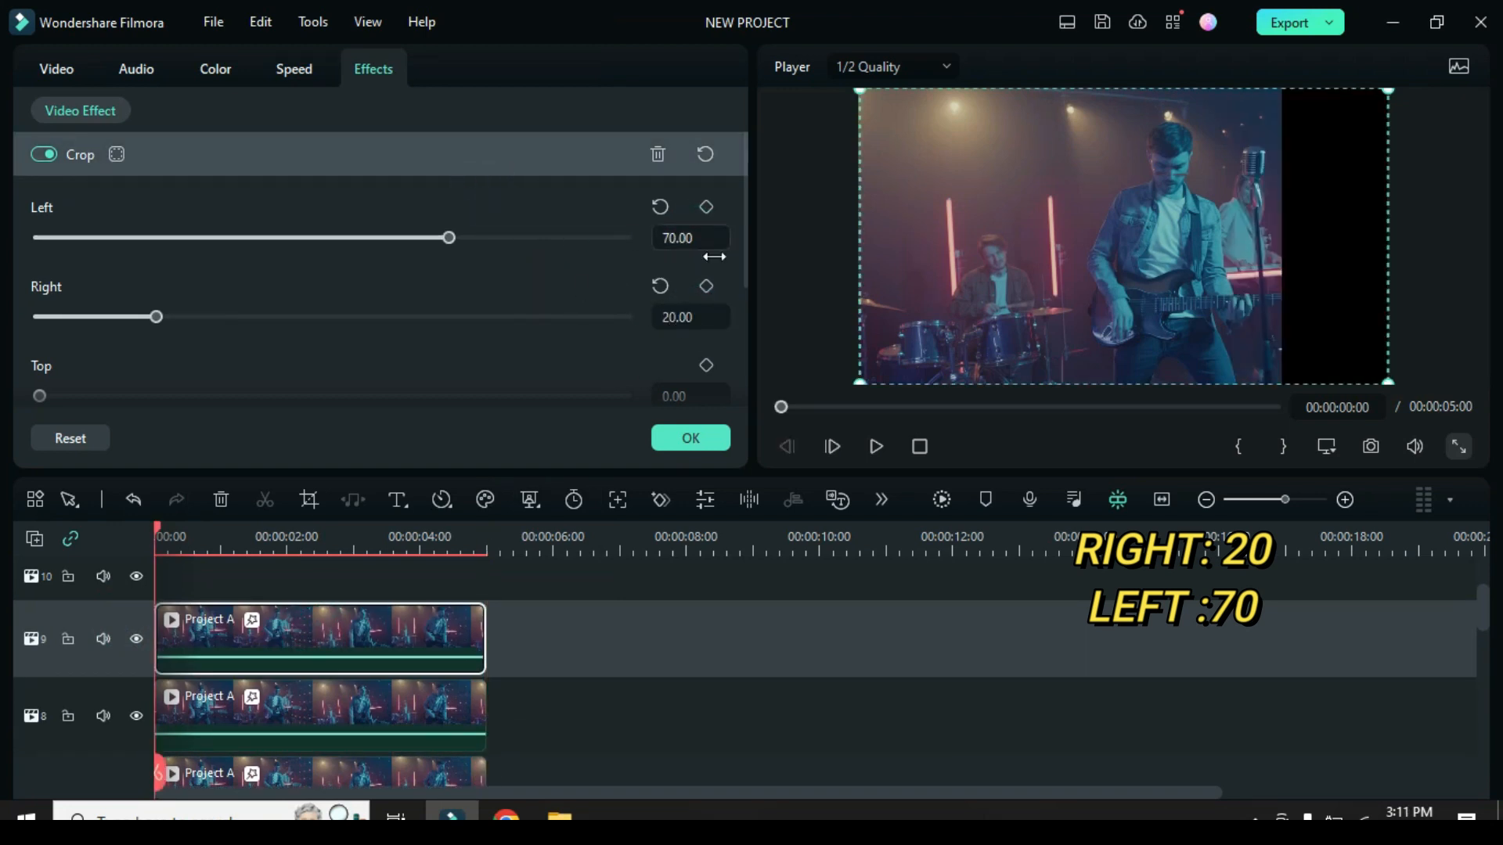
# Step: Copy the clip on track 9 and paste the duplicate at the start of video track 10
pyautogui.rightClick(275, 629)
pyautogui.click(327, 193)
pyautogui.scroll(1, 284, 613)
pyautogui.click(118, 630)
pyautogui.rightClick(163, 630)
pyautogui.click(215, 218)
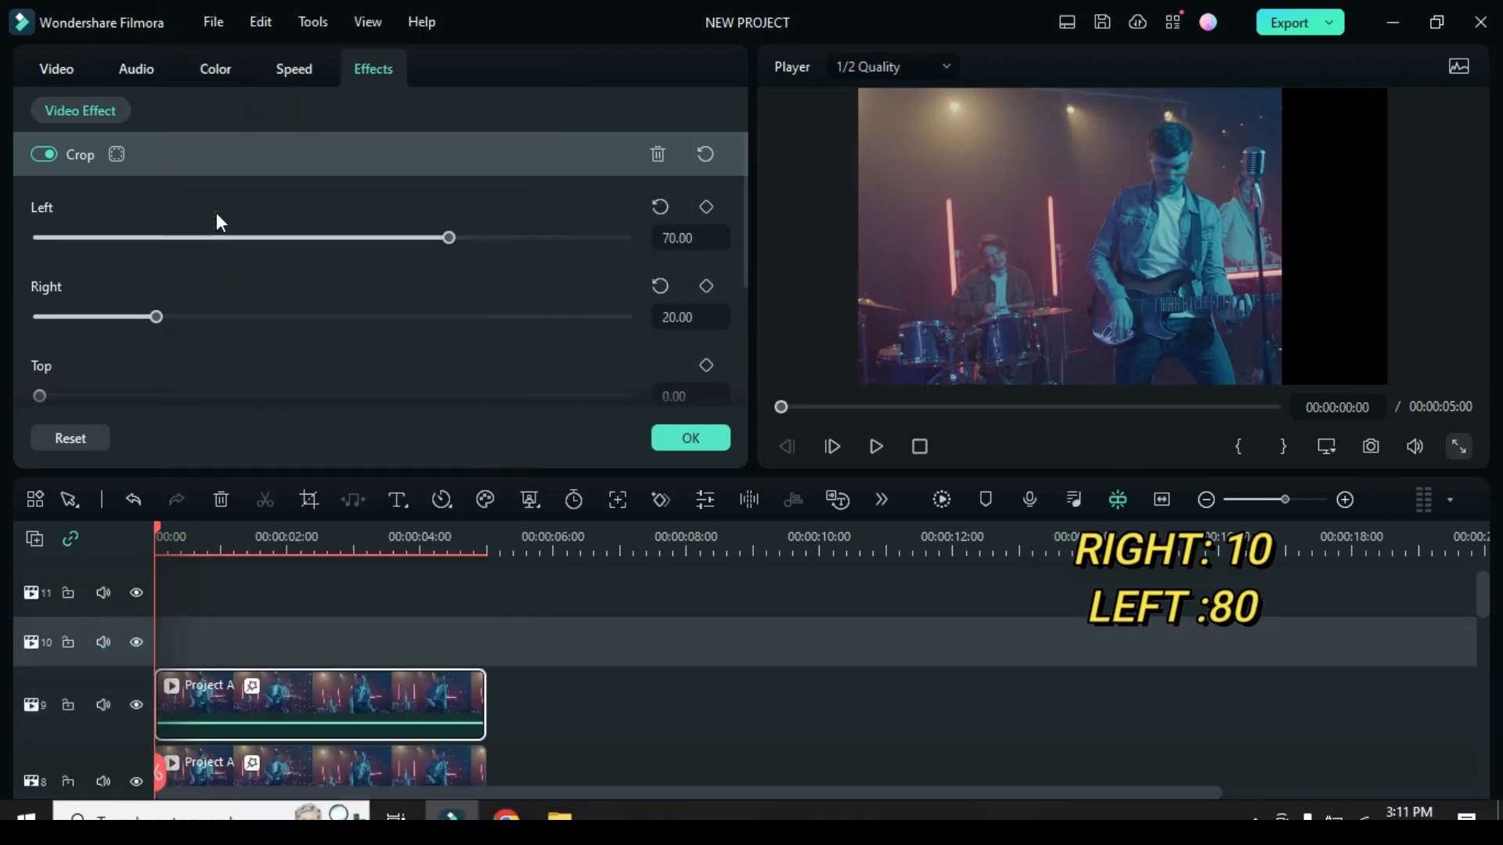
# Step: Set the Crop effect of the track 10 clip to Right 10 and Left 80
pyautogui.click(662, 317)
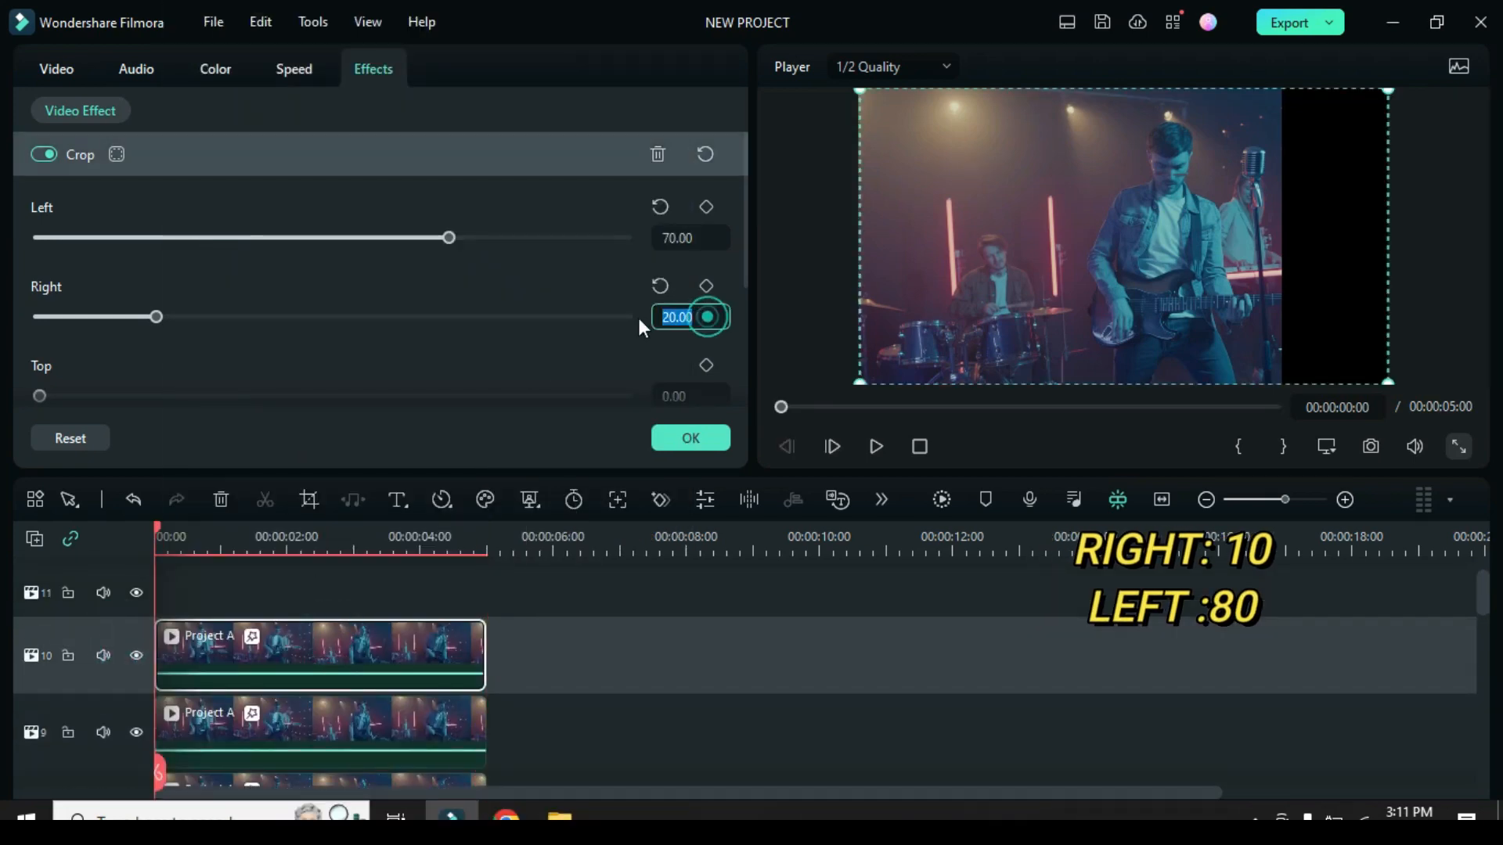
pyautogui.write('10')
pyautogui.press('Return')
pyautogui.click(673, 238)
pyautogui.write('80')
pyautogui.press('Return')
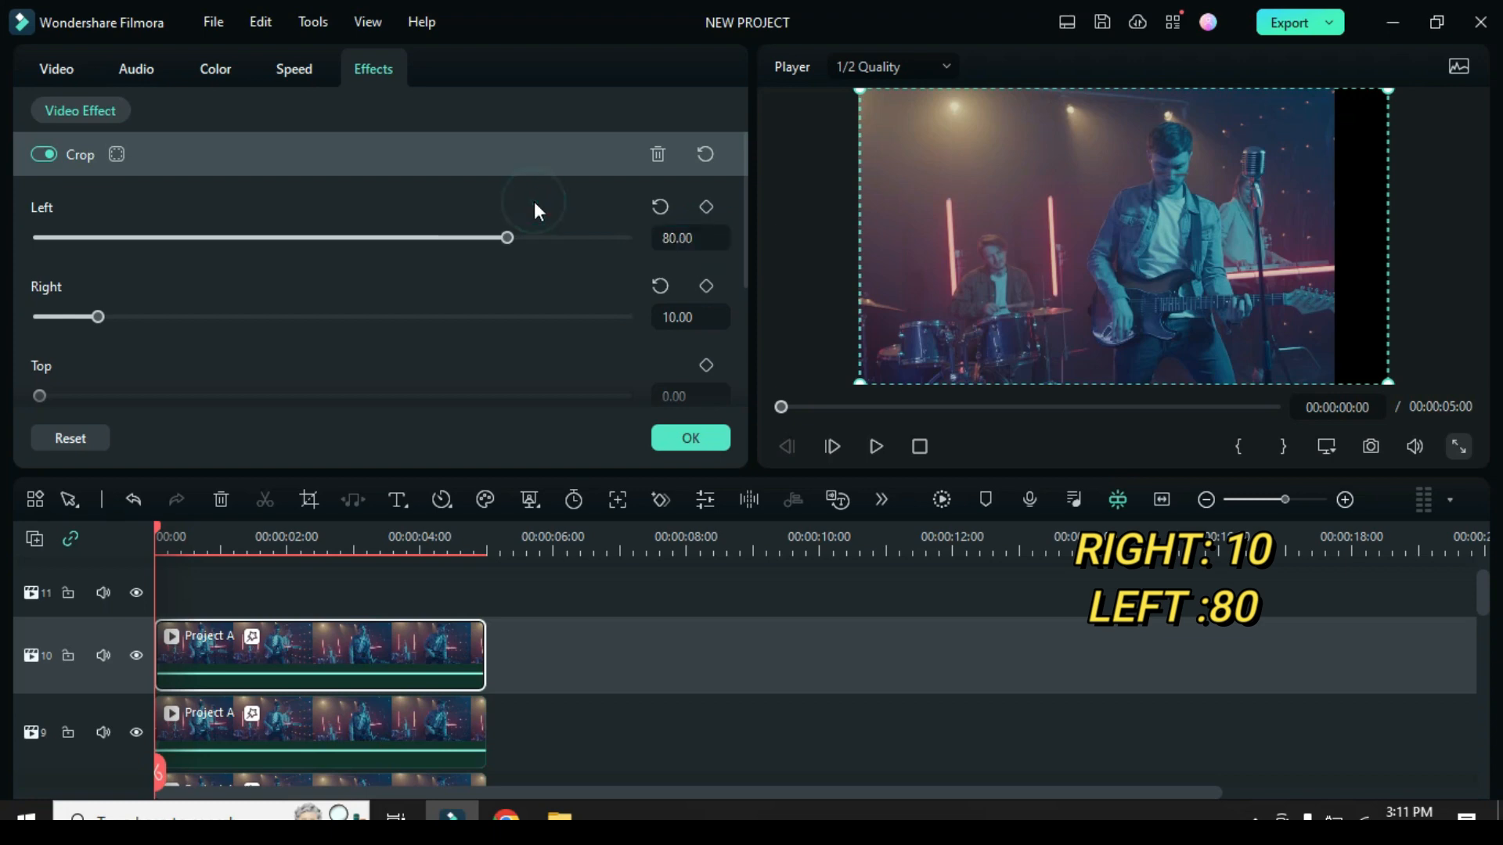
# Step: Copy the clip on track 10 and paste the duplicate at the start of video track 11
pyautogui.rightClick(307, 634)
pyautogui.click(356, 184)
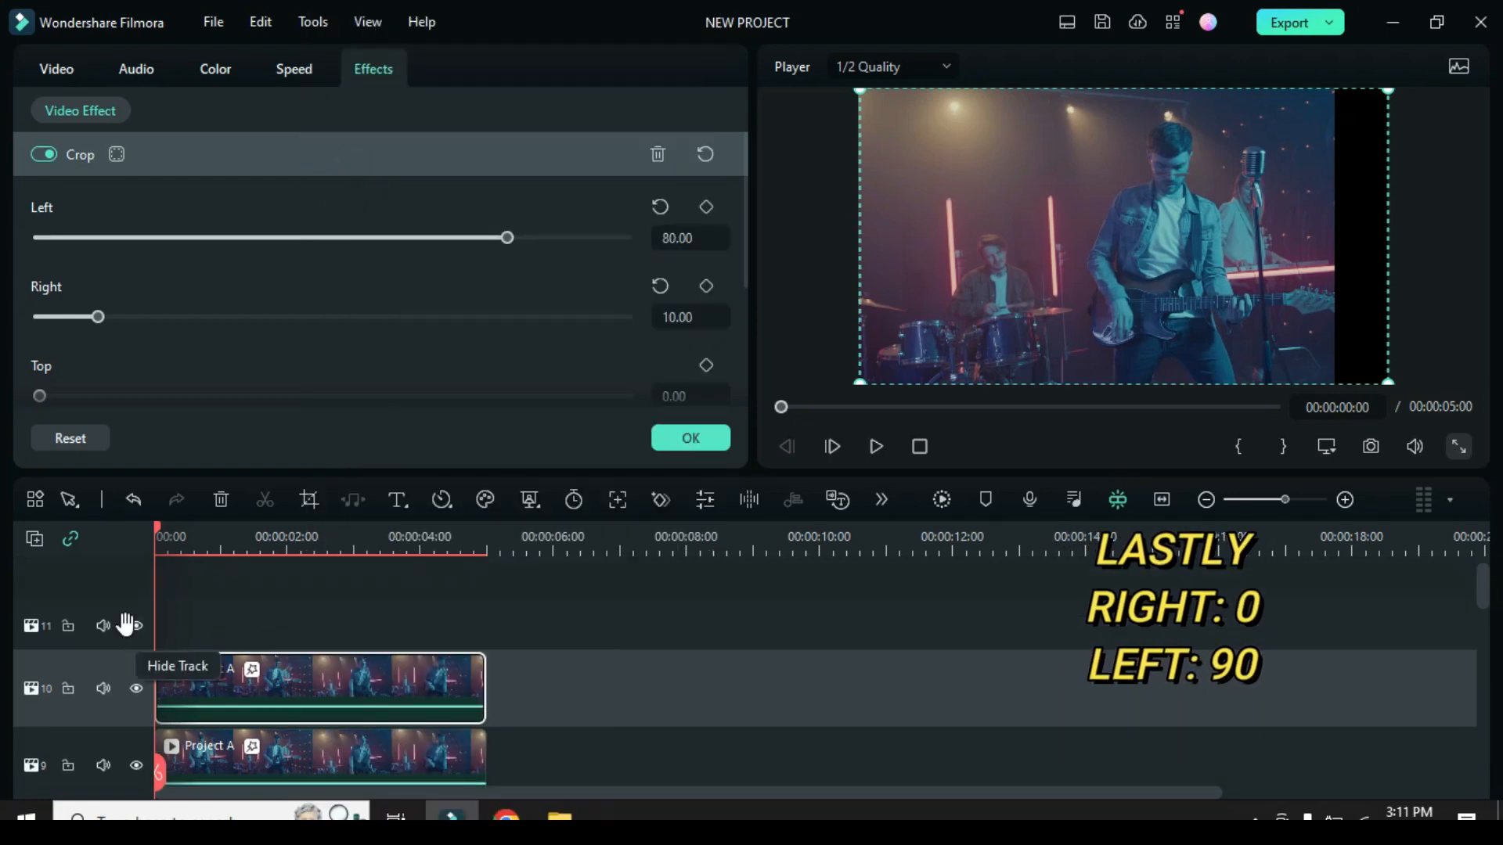
pyautogui.click(119, 618)
pyautogui.rightClick(172, 622)
pyautogui.click(222, 221)
# Step: Reset the Right crop of the track 11 clip to 0, set its Left crop to 90, and apply the effect settings
pyautogui.doubleClick(359, 631)
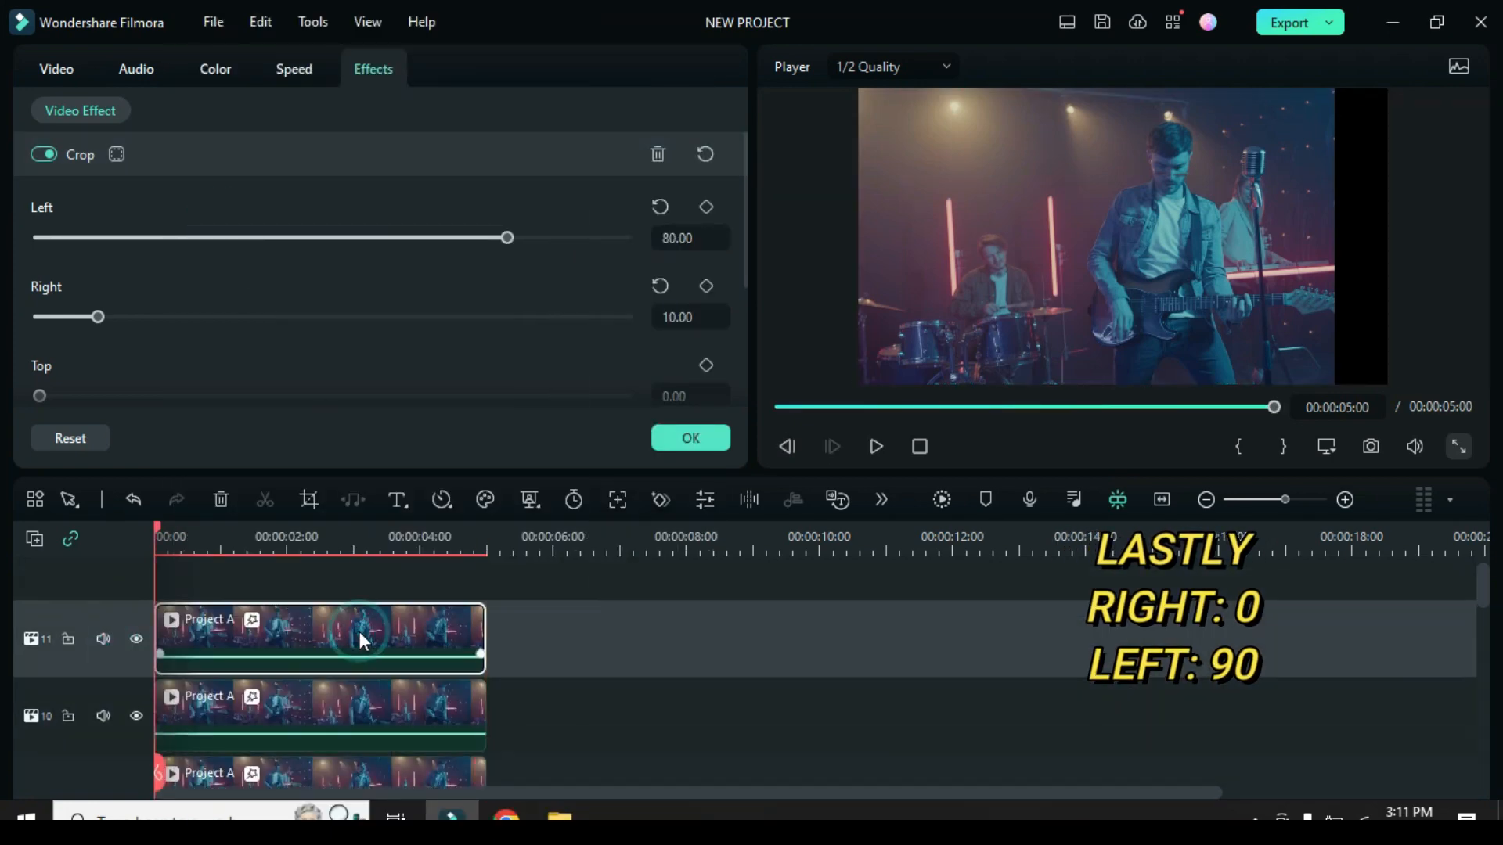
pyautogui.click(660, 286)
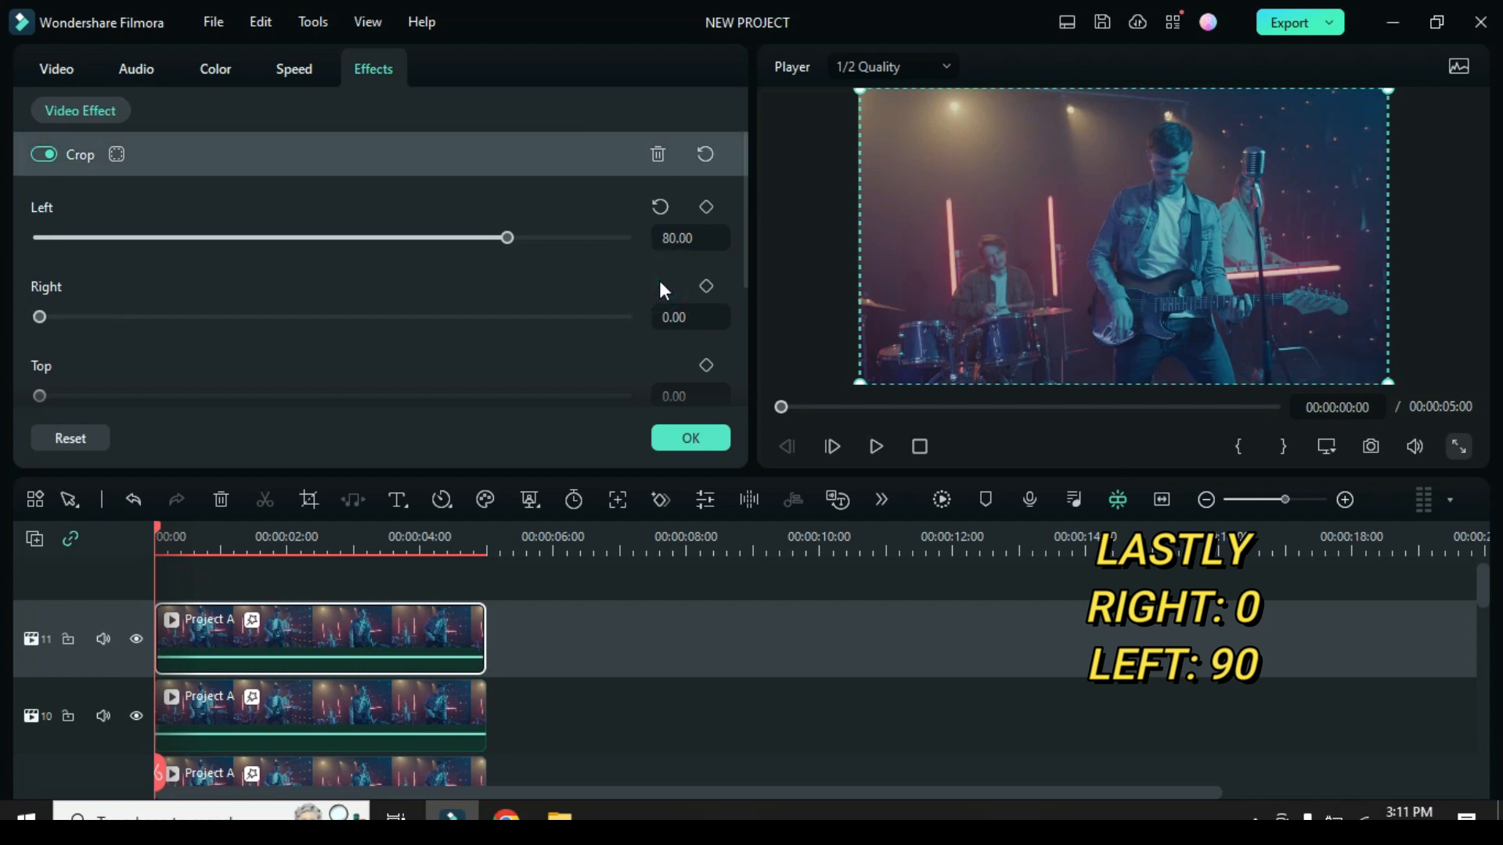
pyautogui.click(664, 238)
pyautogui.write('90')
pyautogui.press('Return')
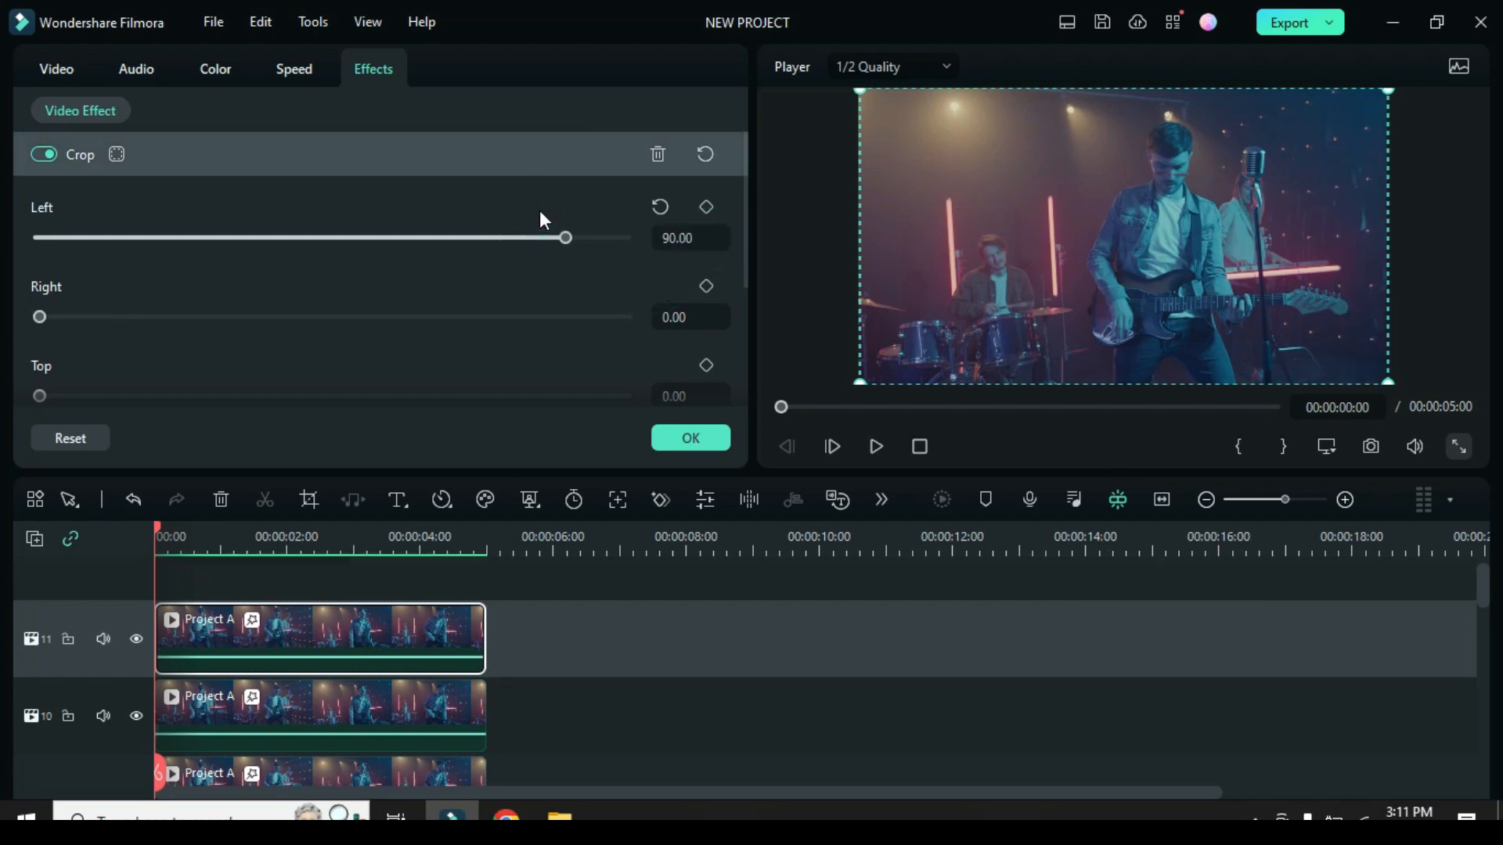
pyautogui.click(689, 437)
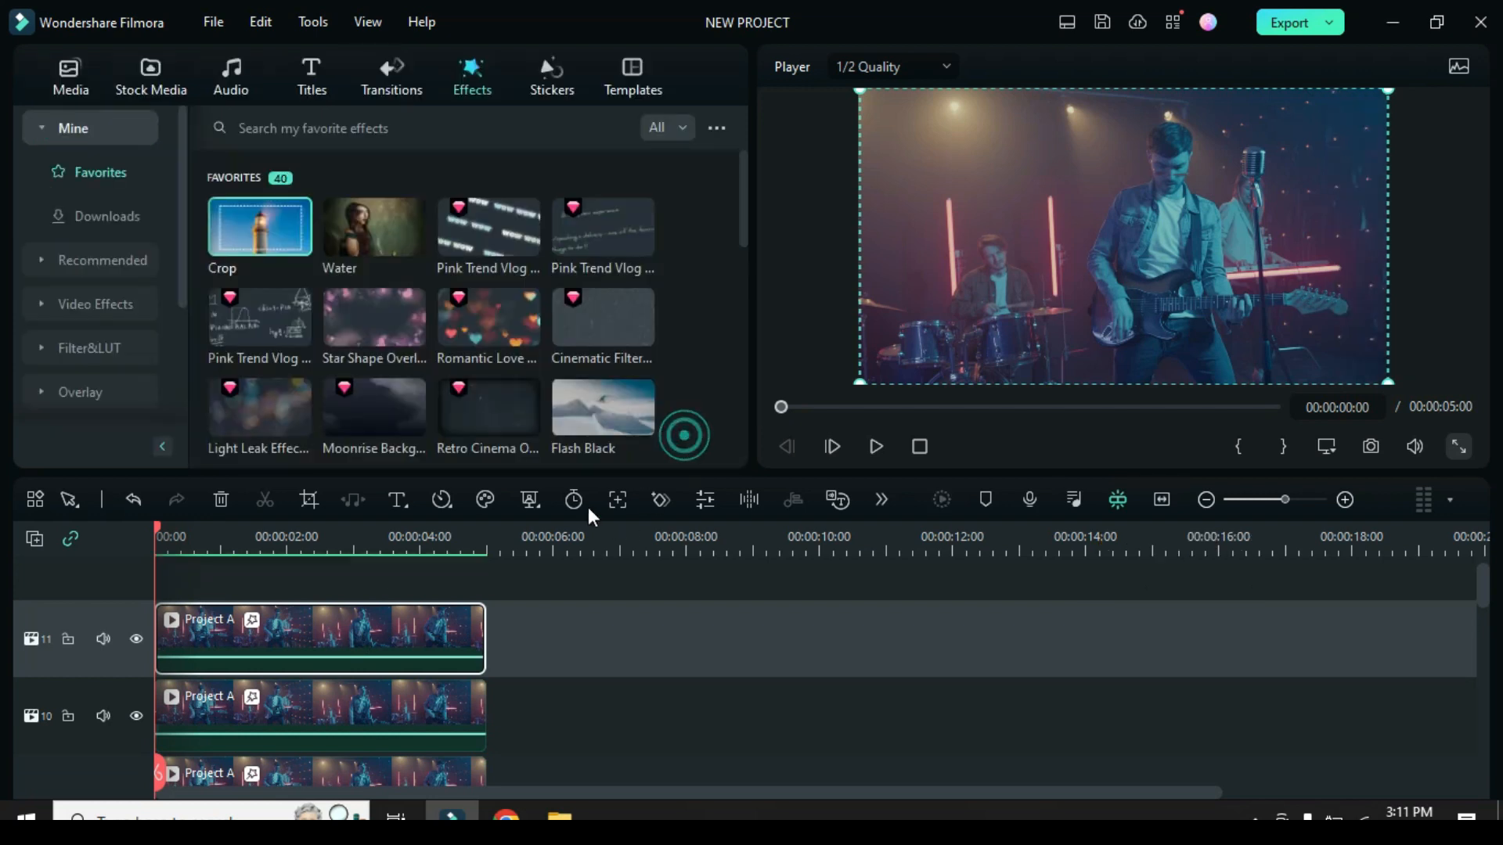
# Step: Add a Position keyframe at the start of the track 2 clip with Y set to -1080 px
pyautogui.scroll(-2, 346, 637)
pyautogui.scroll(-5, 346, 637)
pyautogui.doubleClick(299, 629)
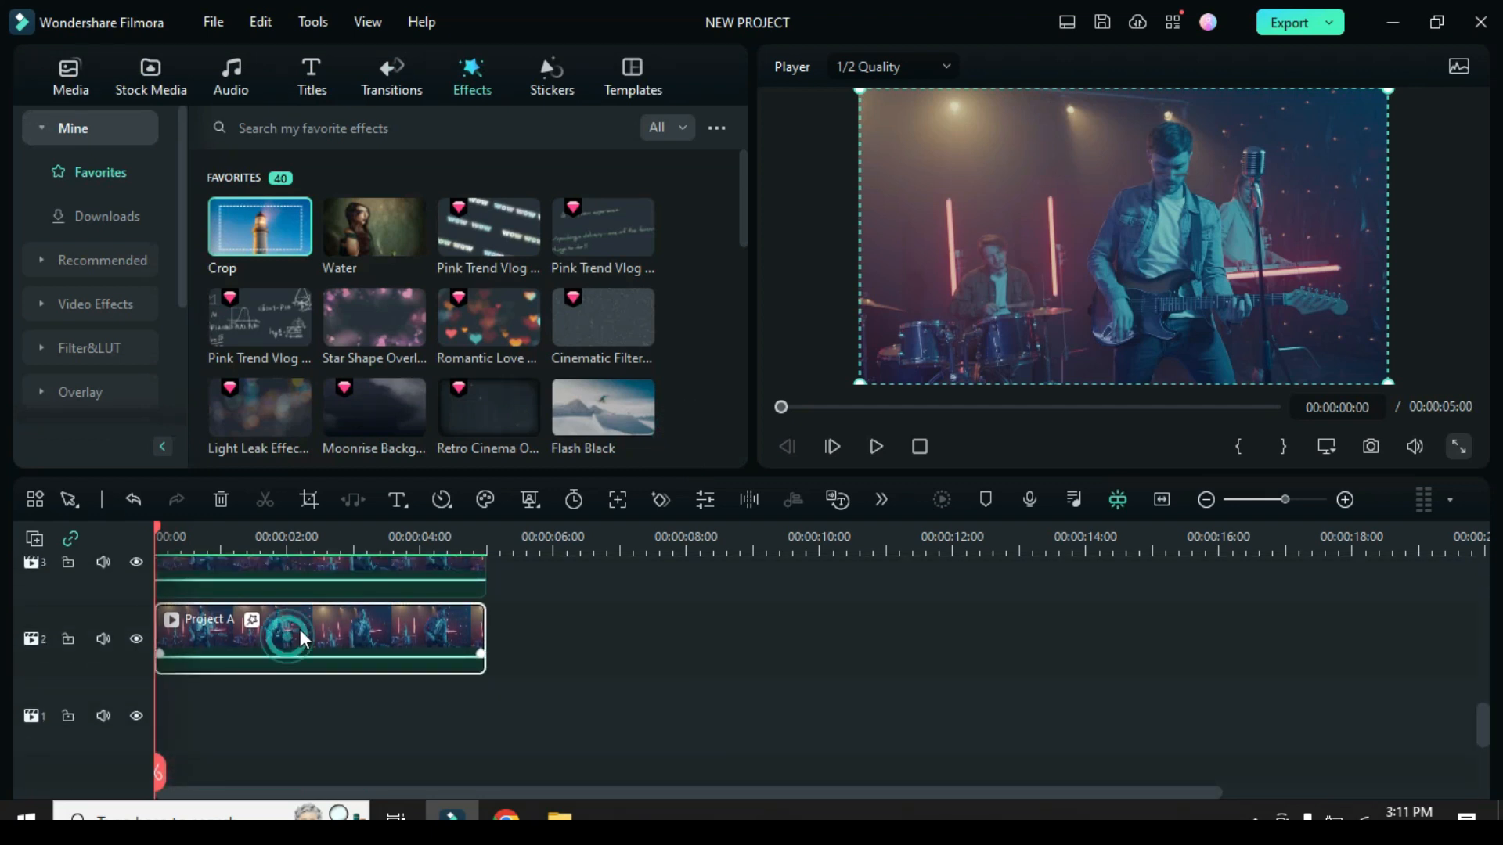
pyautogui.click(66, 63)
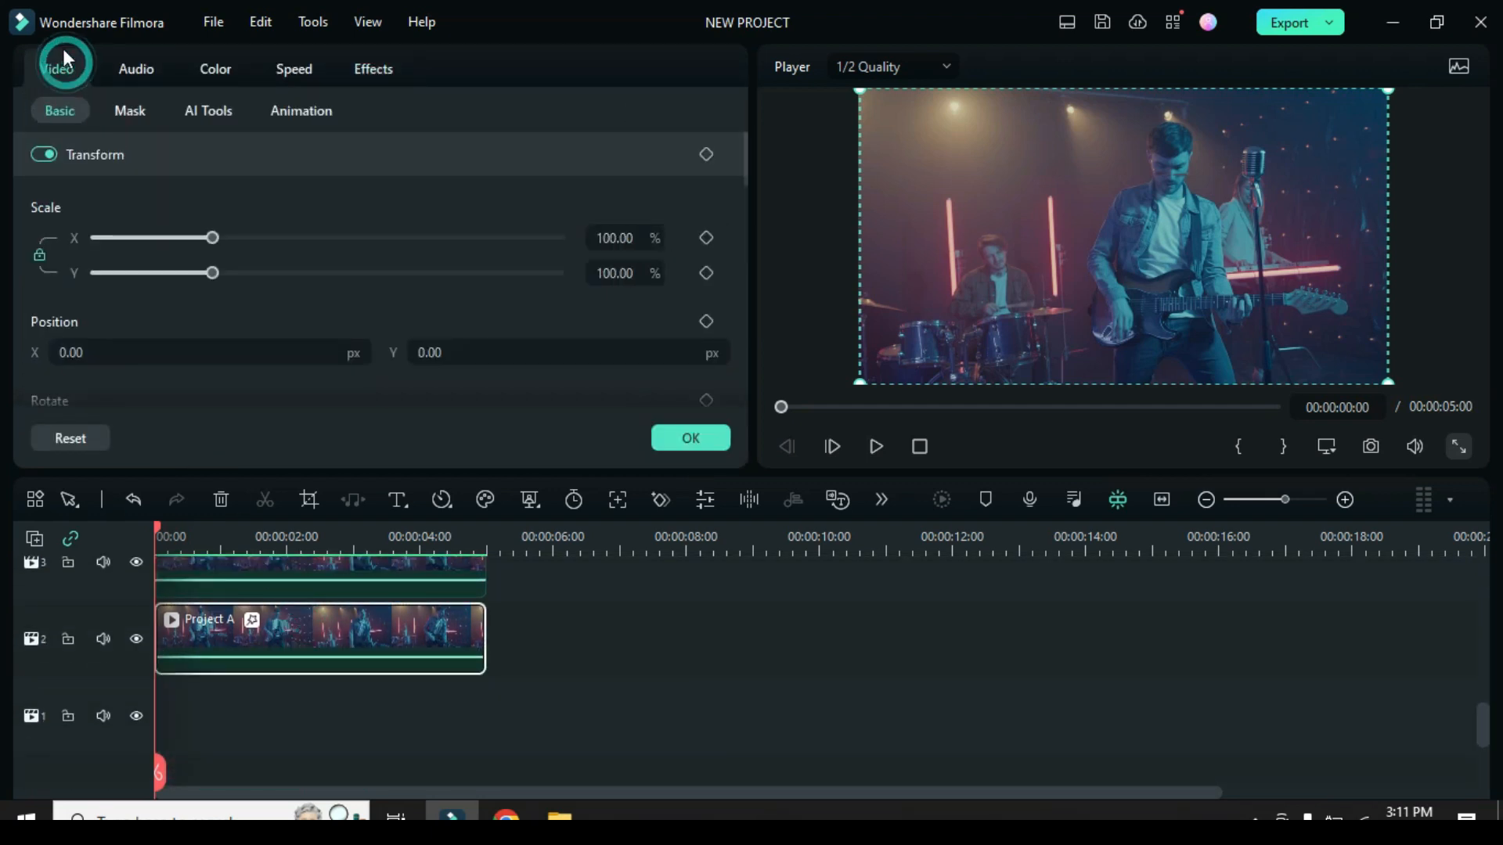
pyautogui.click(704, 320)
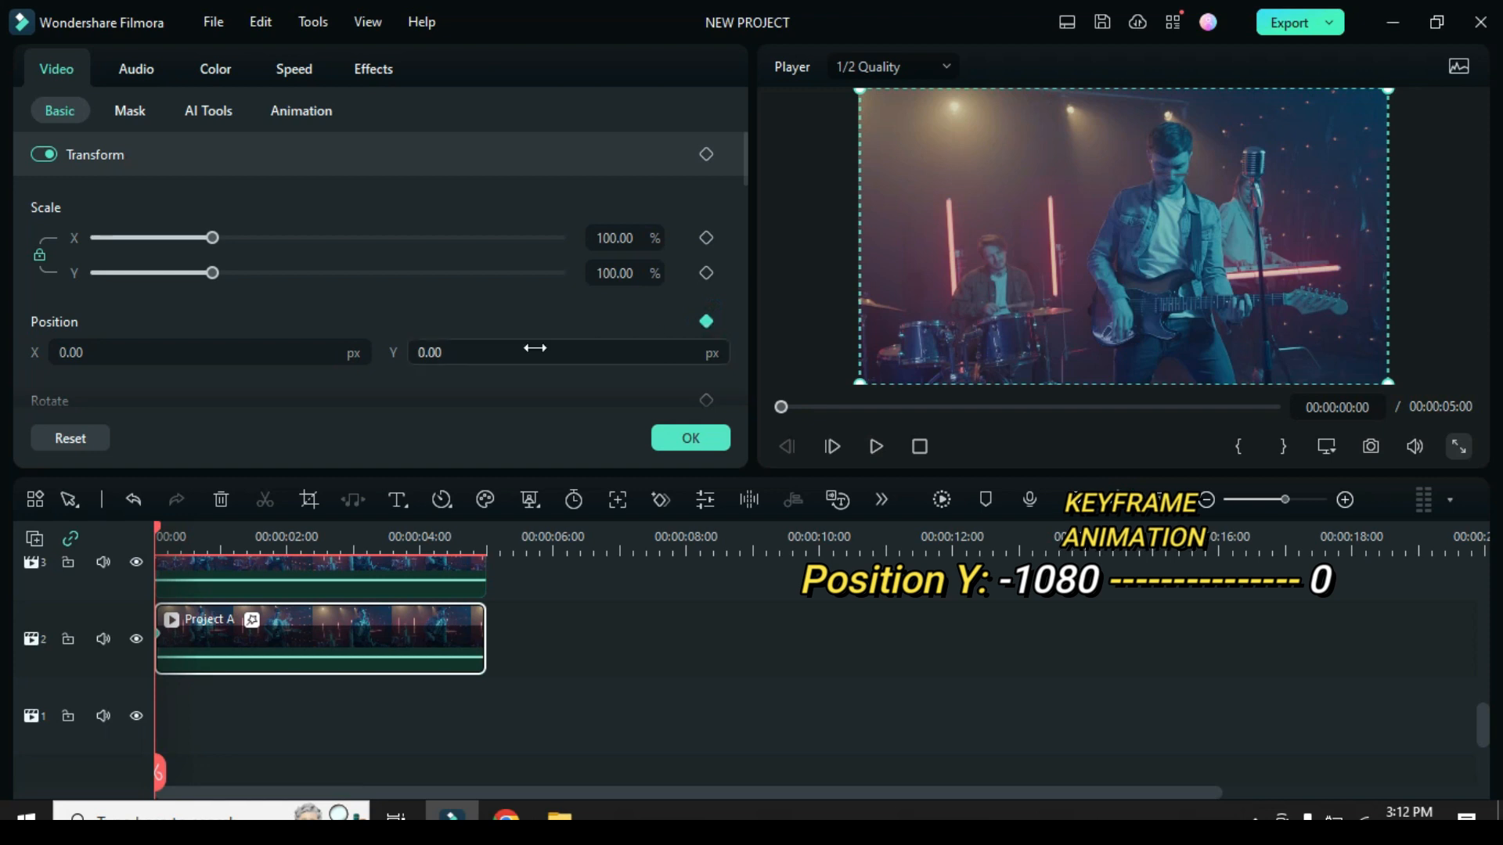
pyautogui.click(445, 353)
pyautogui.hotkey('ctrl', 'a')
pyautogui.write('-1')
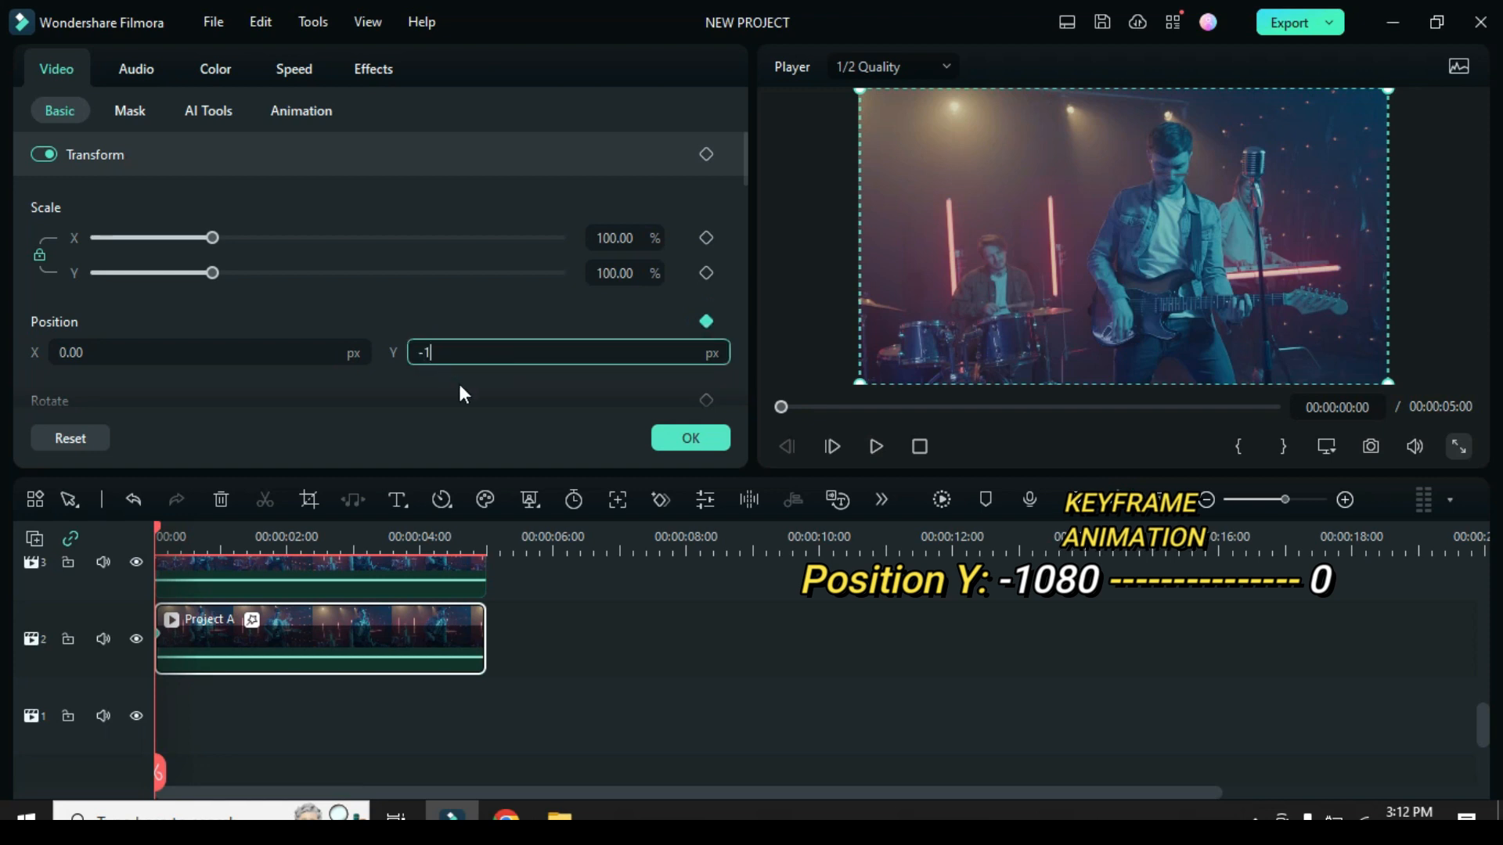
pyautogui.write('080')
pyautogui.press('Return')
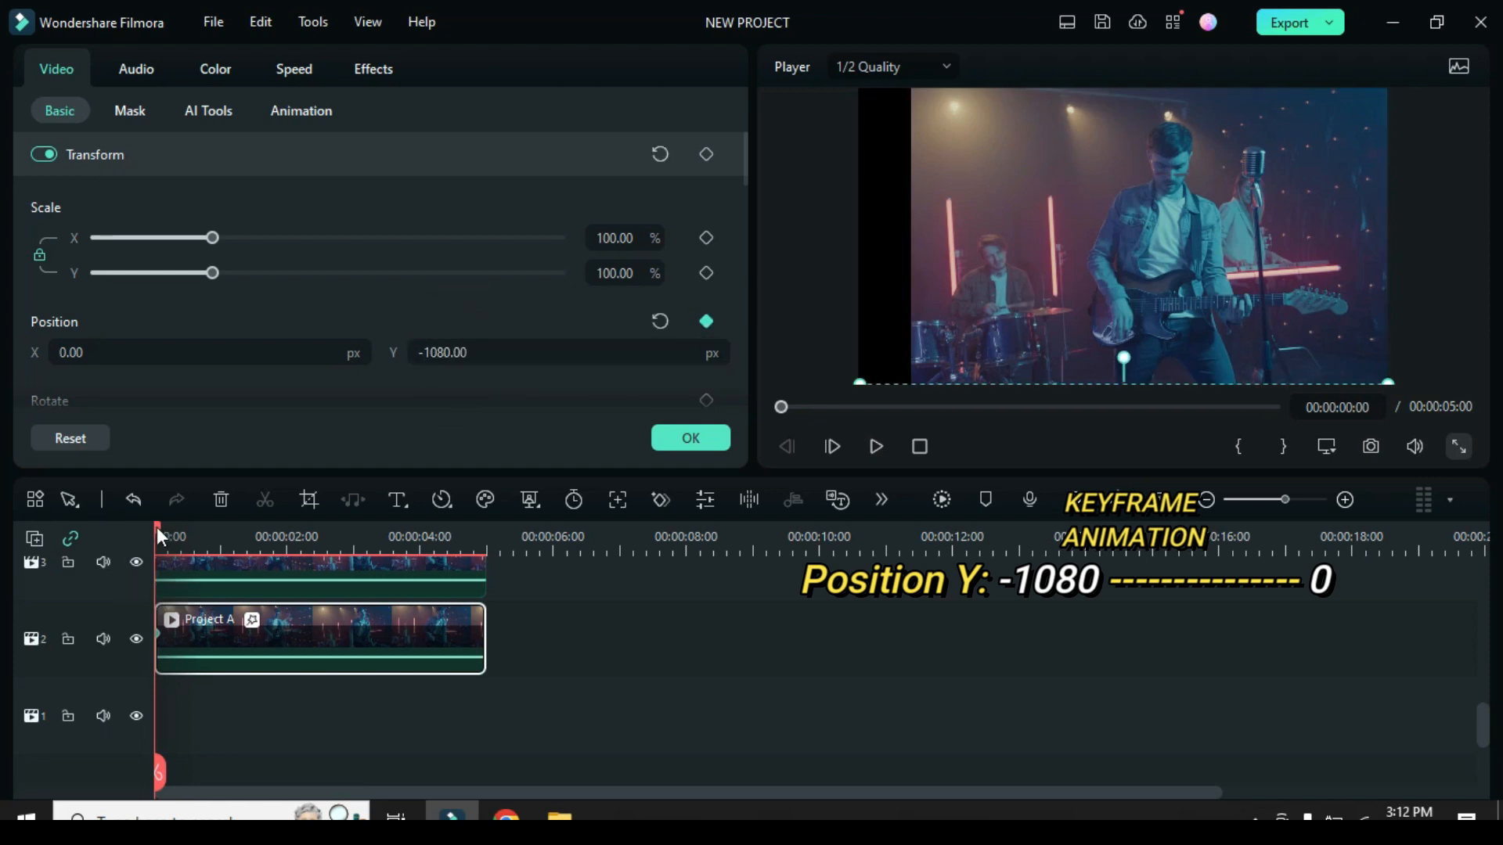
# Step: Add a second Position keyframe to the track 2 clip at 00:00:00:20 by resetting its position to Y 0
pyautogui.moveTo(157, 527); pyautogui.dragTo(198, 533)
pyautogui.click(660, 321)
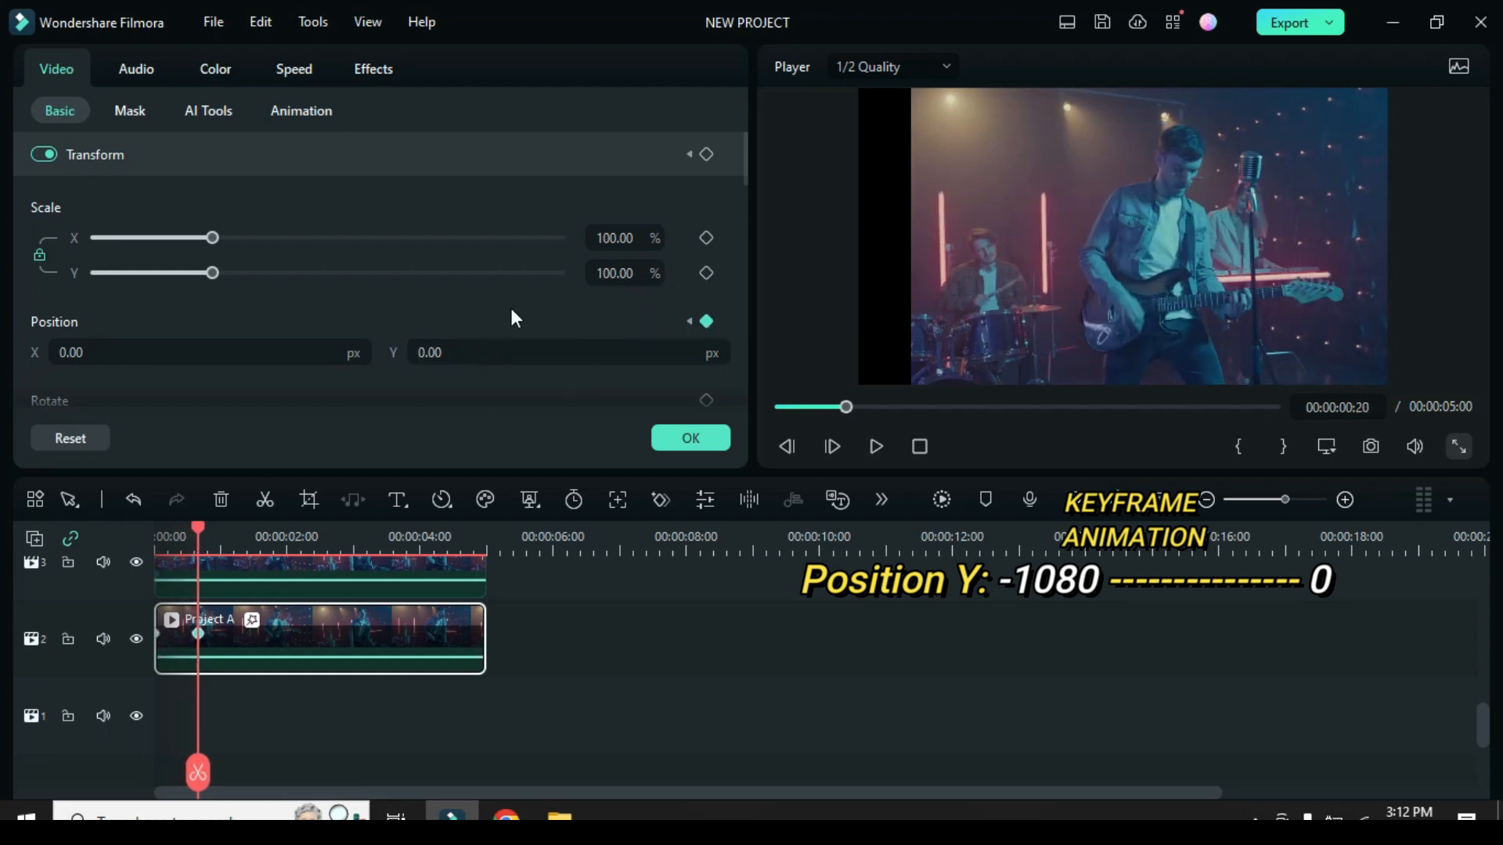
# Step: Select all keyframes of the track 2 clip and copy them
pyautogui.rightClick(199, 631)
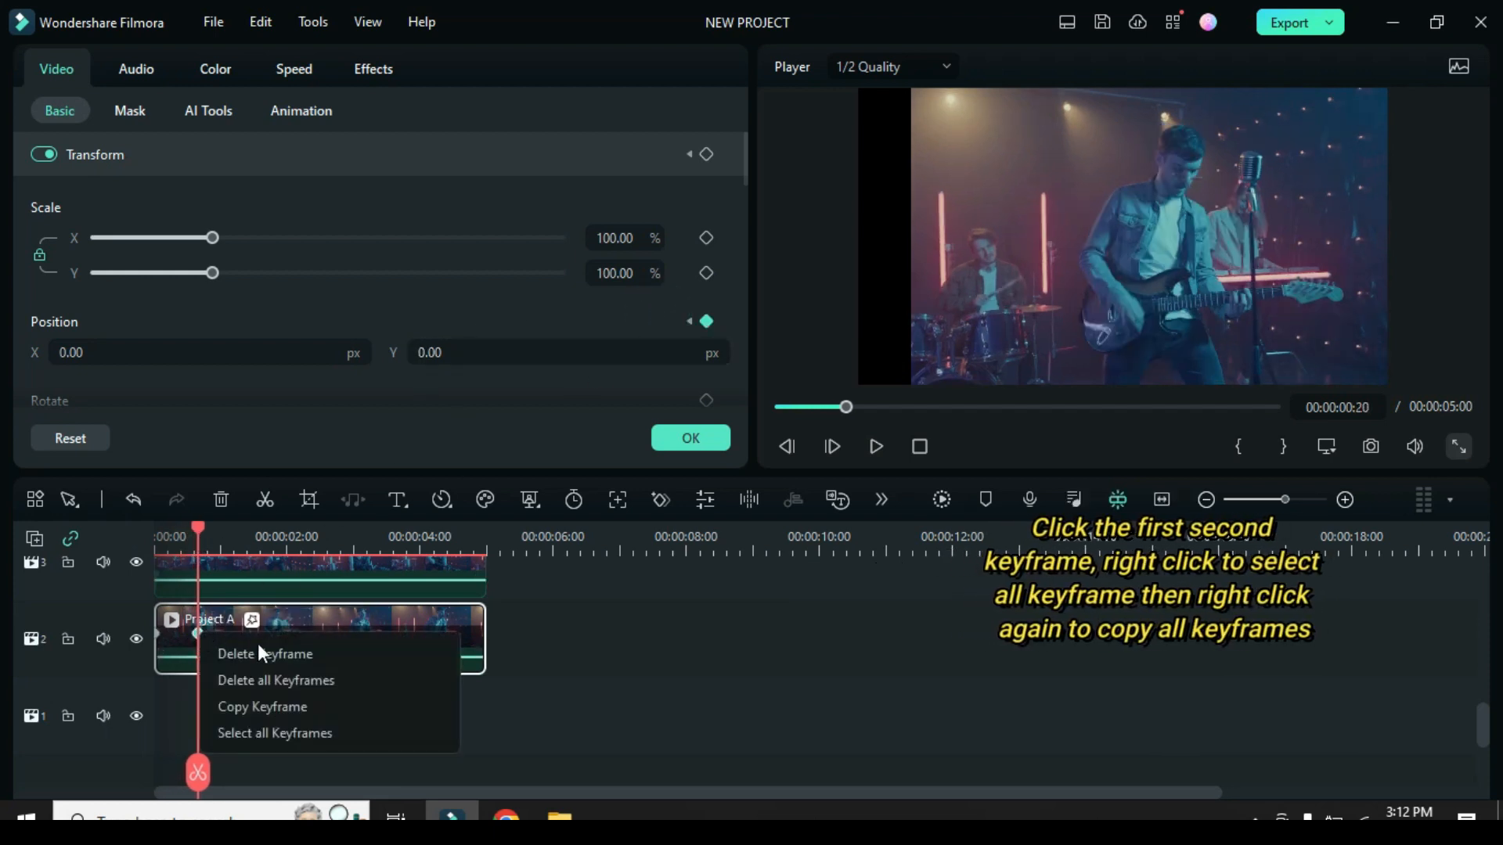
pyautogui.click(238, 733)
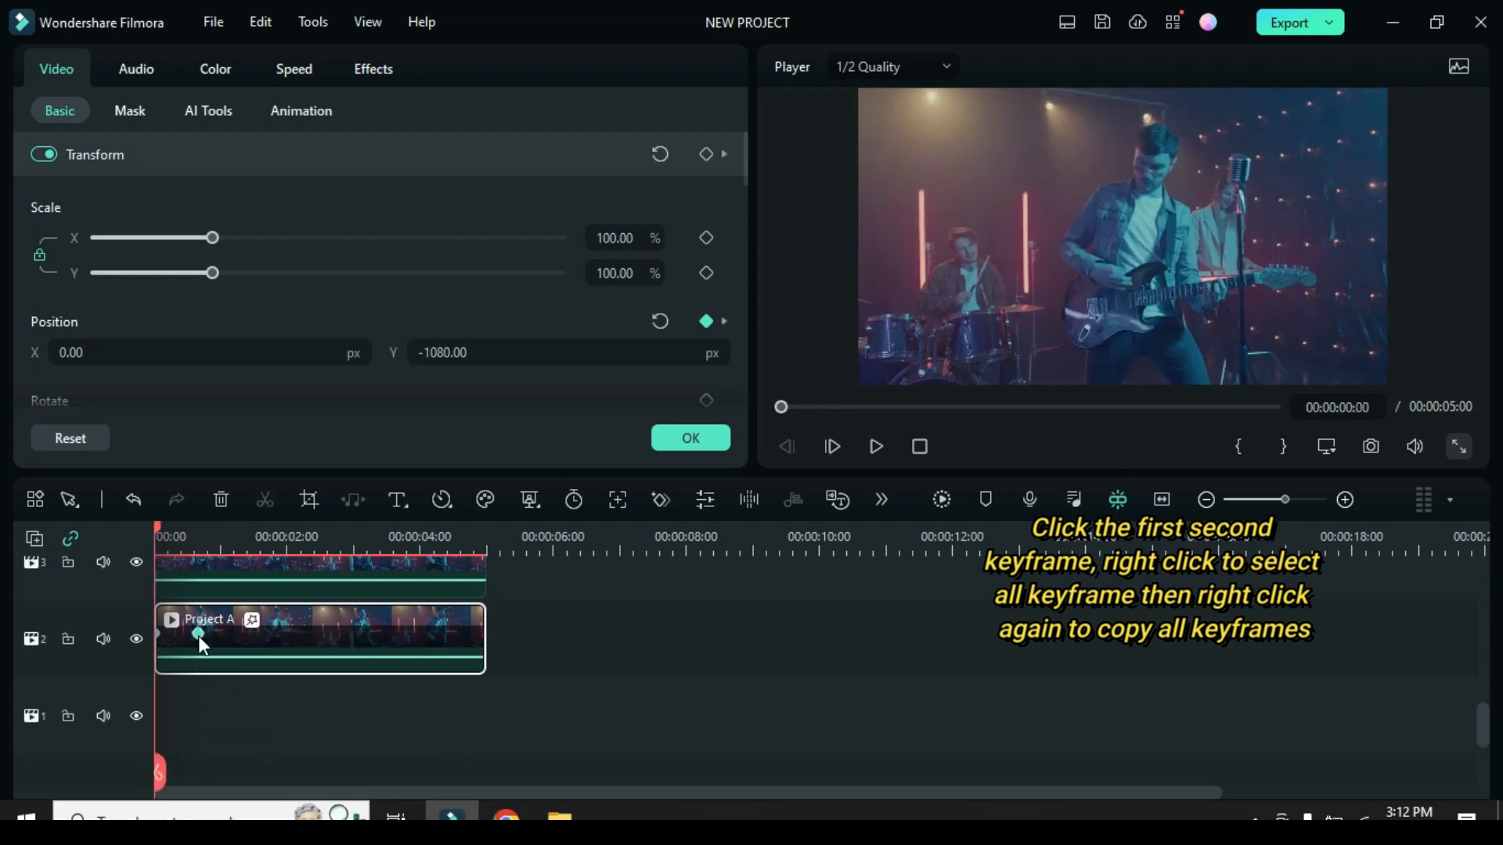
pyautogui.rightClick(199, 634)
pyautogui.click(238, 712)
# Step: Paste the copied keyframes onto the clips on video tracks 4 and 6
pyautogui.scroll(2, 189, 625)
pyautogui.click(230, 618)
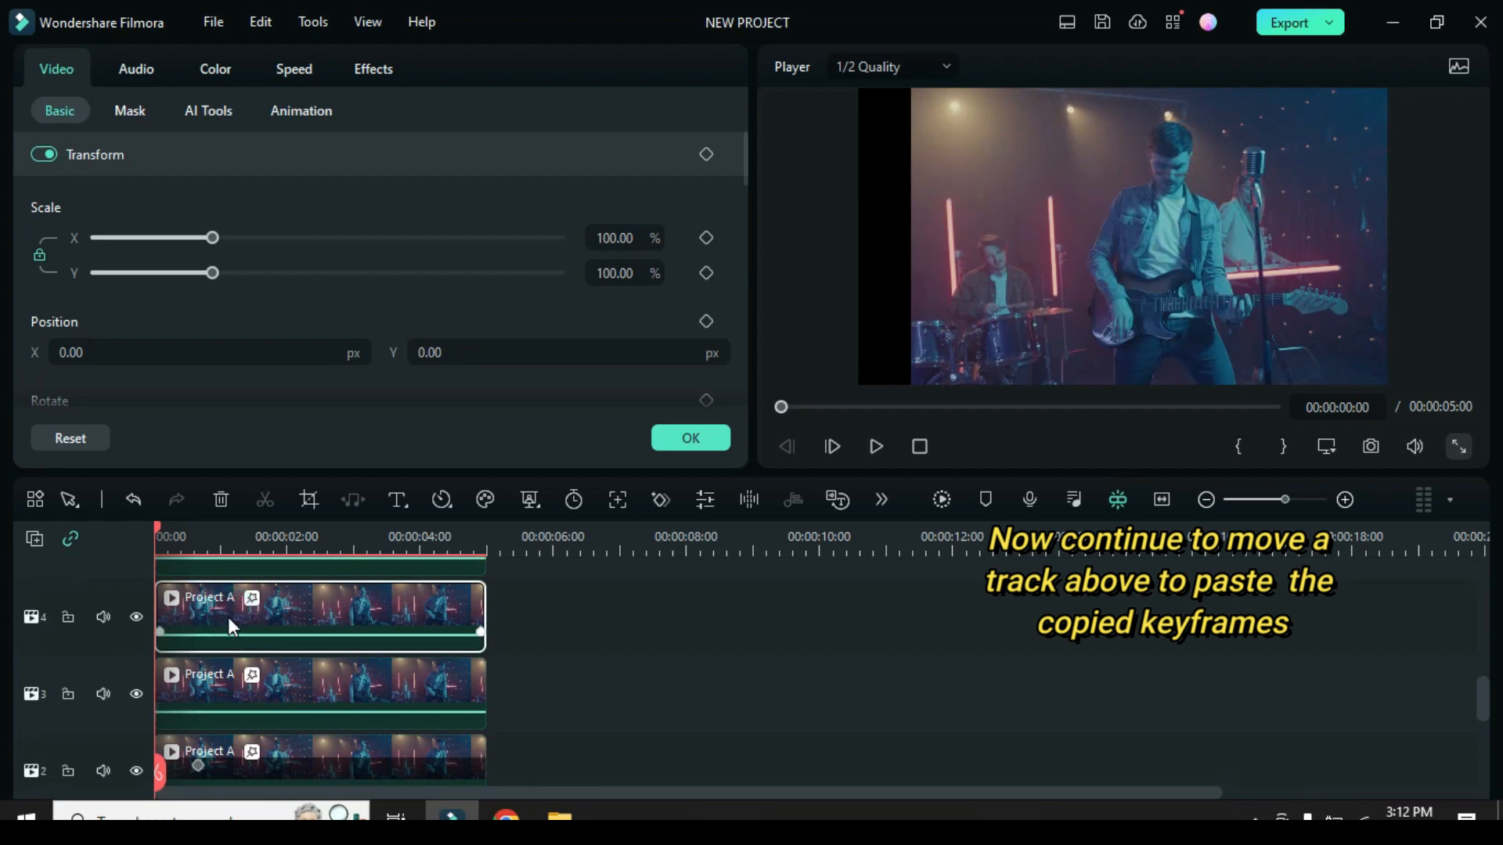
pyautogui.rightClick(228, 618)
pyautogui.scroll(-3, 308, 712)
pyautogui.click(307, 747)
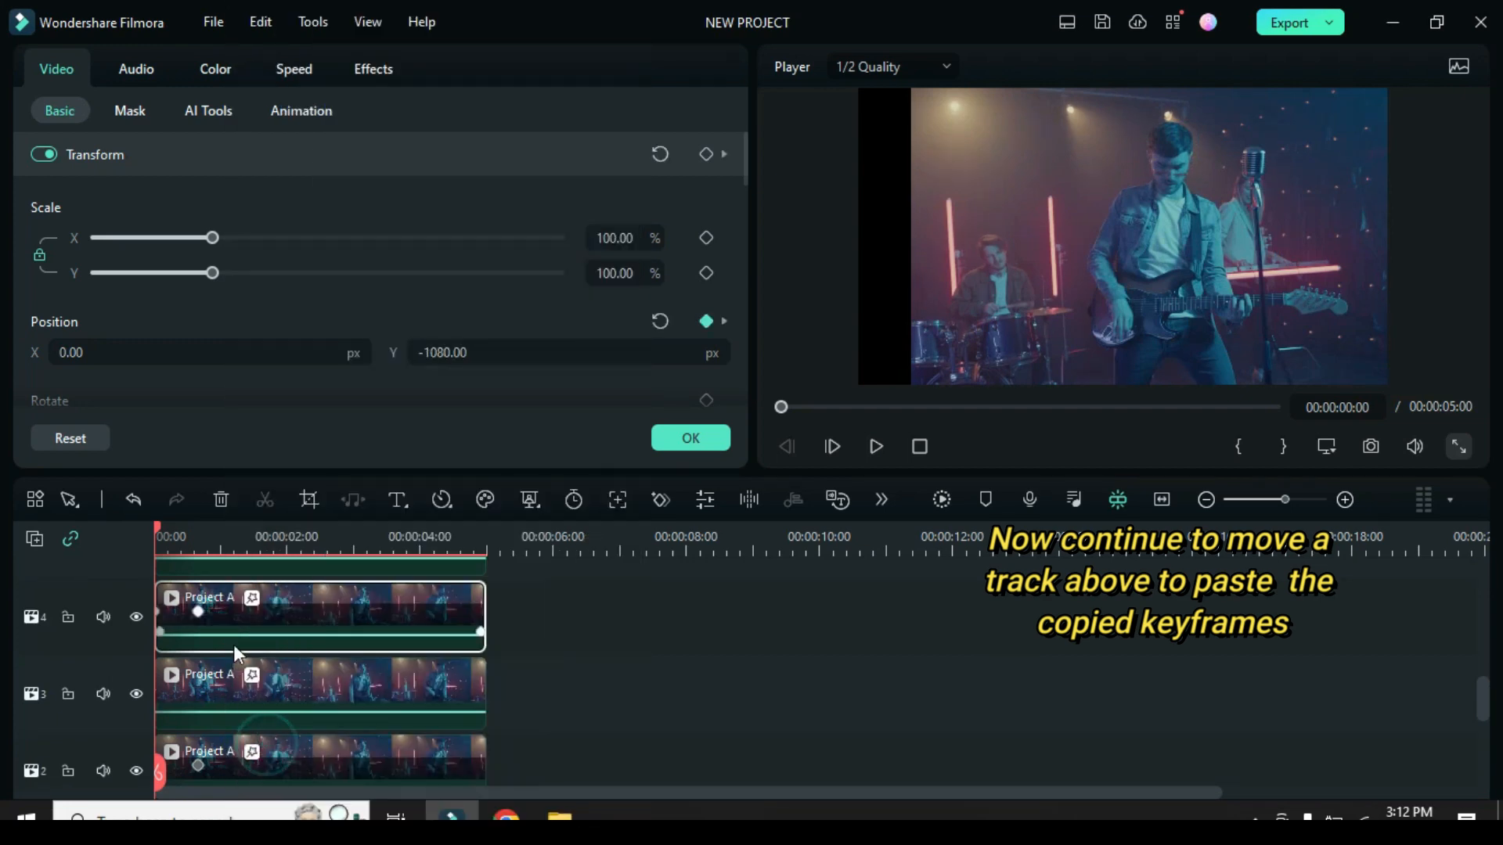
pyautogui.scroll(2, 235, 648)
pyautogui.rightClick(268, 618)
pyautogui.scroll(-3, 371, 660)
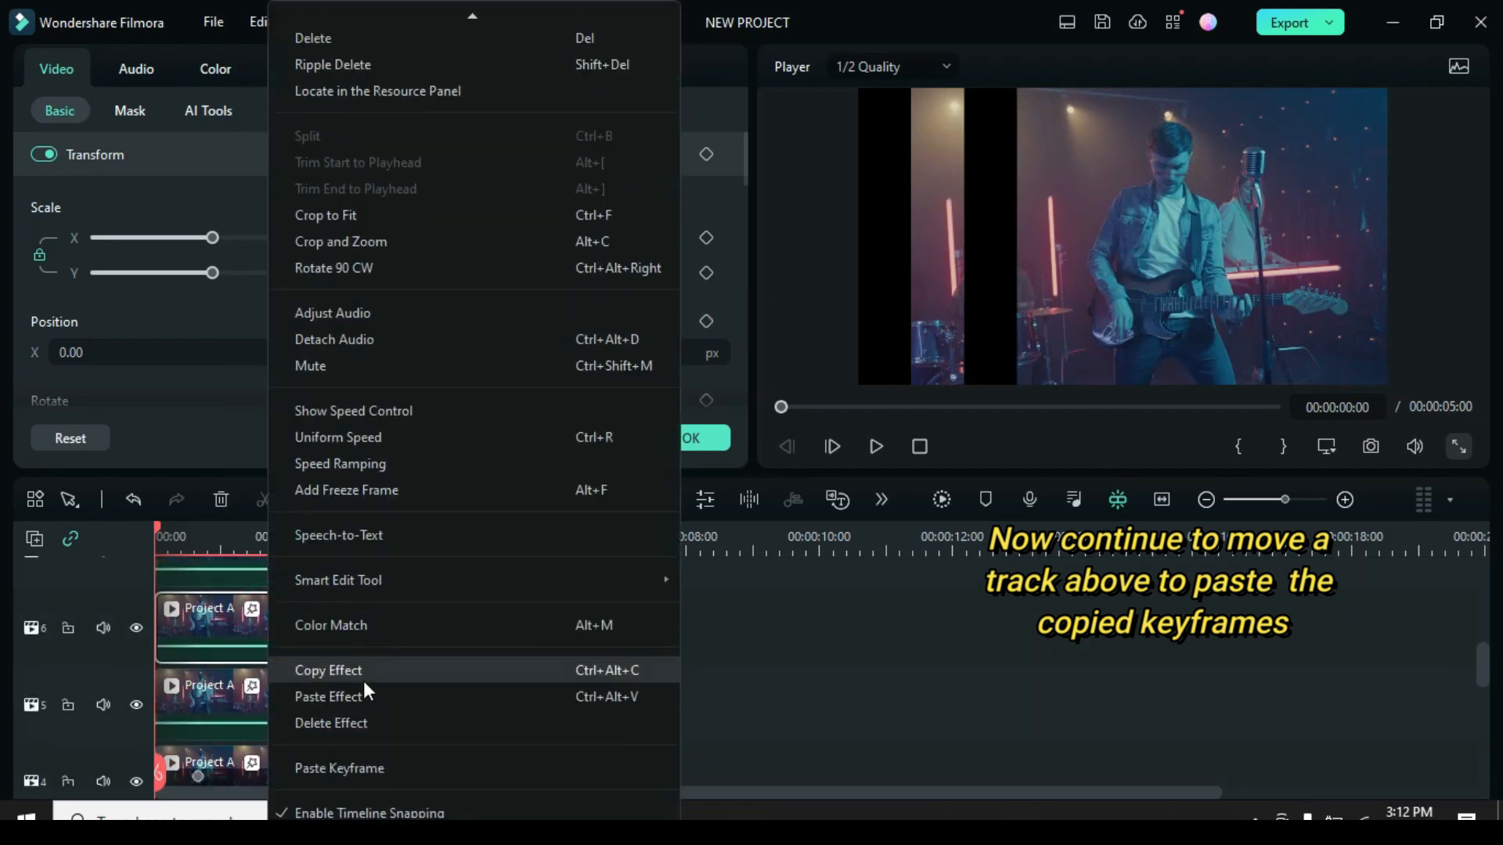
pyautogui.click(337, 763)
# Step: Paste the copied keyframes onto the clips on video tracks 8 and 10
pyautogui.scroll(3, 270, 695)
pyautogui.rightClick(278, 635)
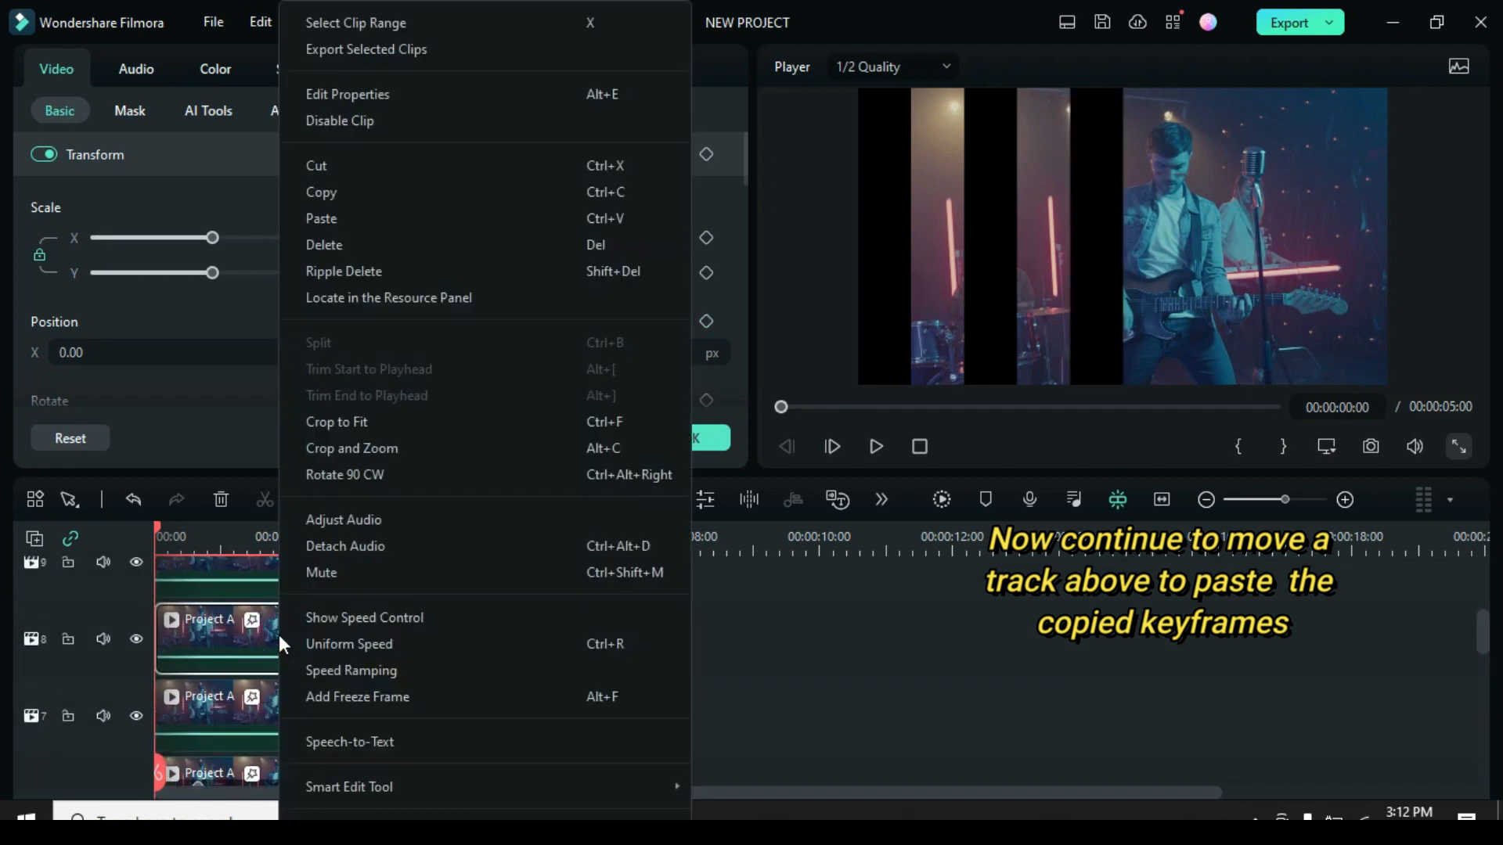
pyautogui.scroll(-3, 327, 659)
pyautogui.click(336, 742)
pyautogui.scroll(1, 277, 679)
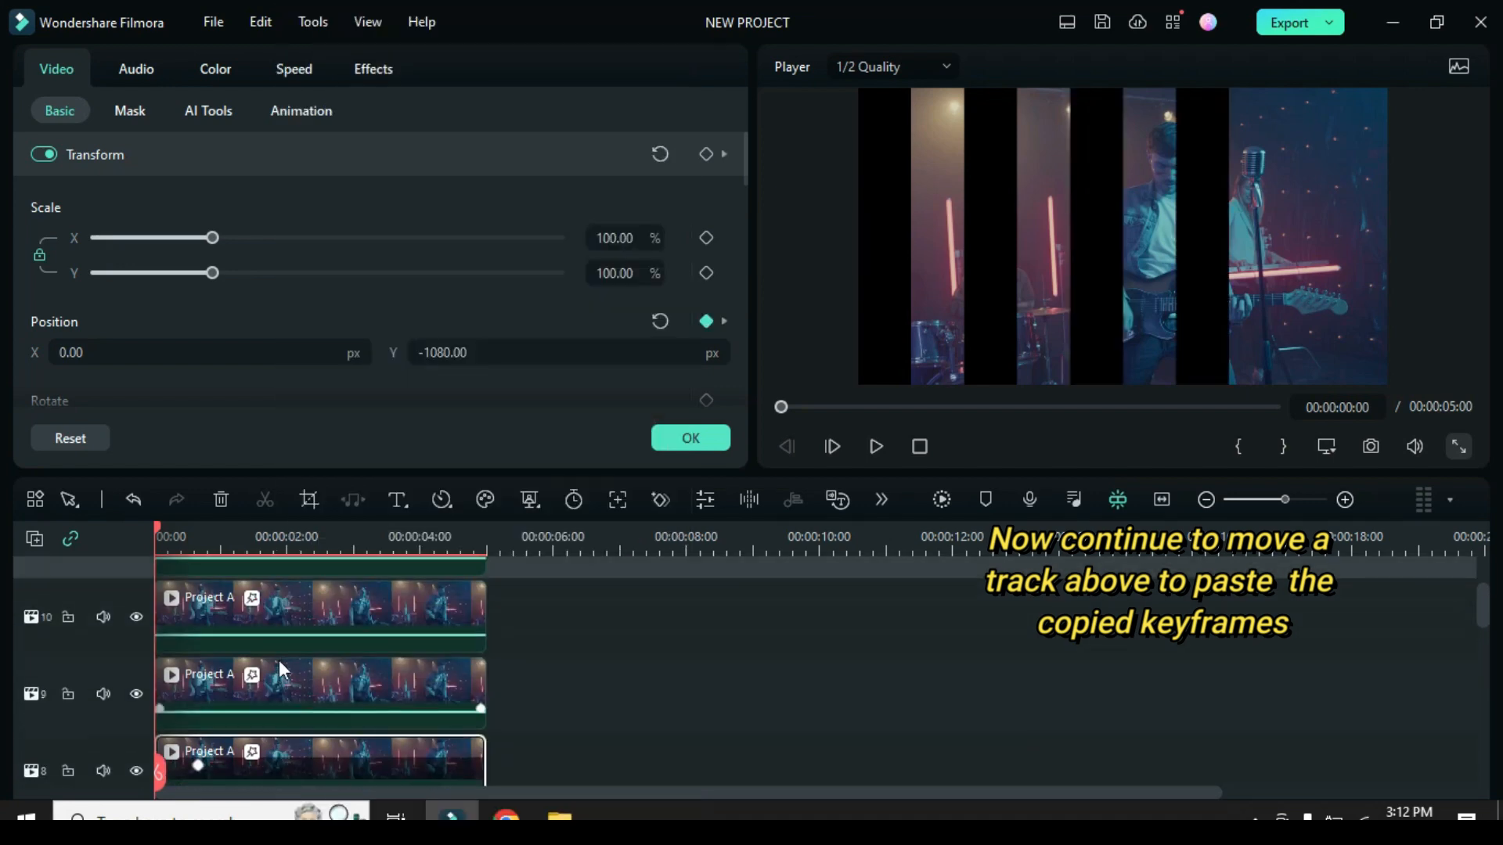
pyautogui.rightClick(286, 608)
pyautogui.scroll(-3, 383, 664)
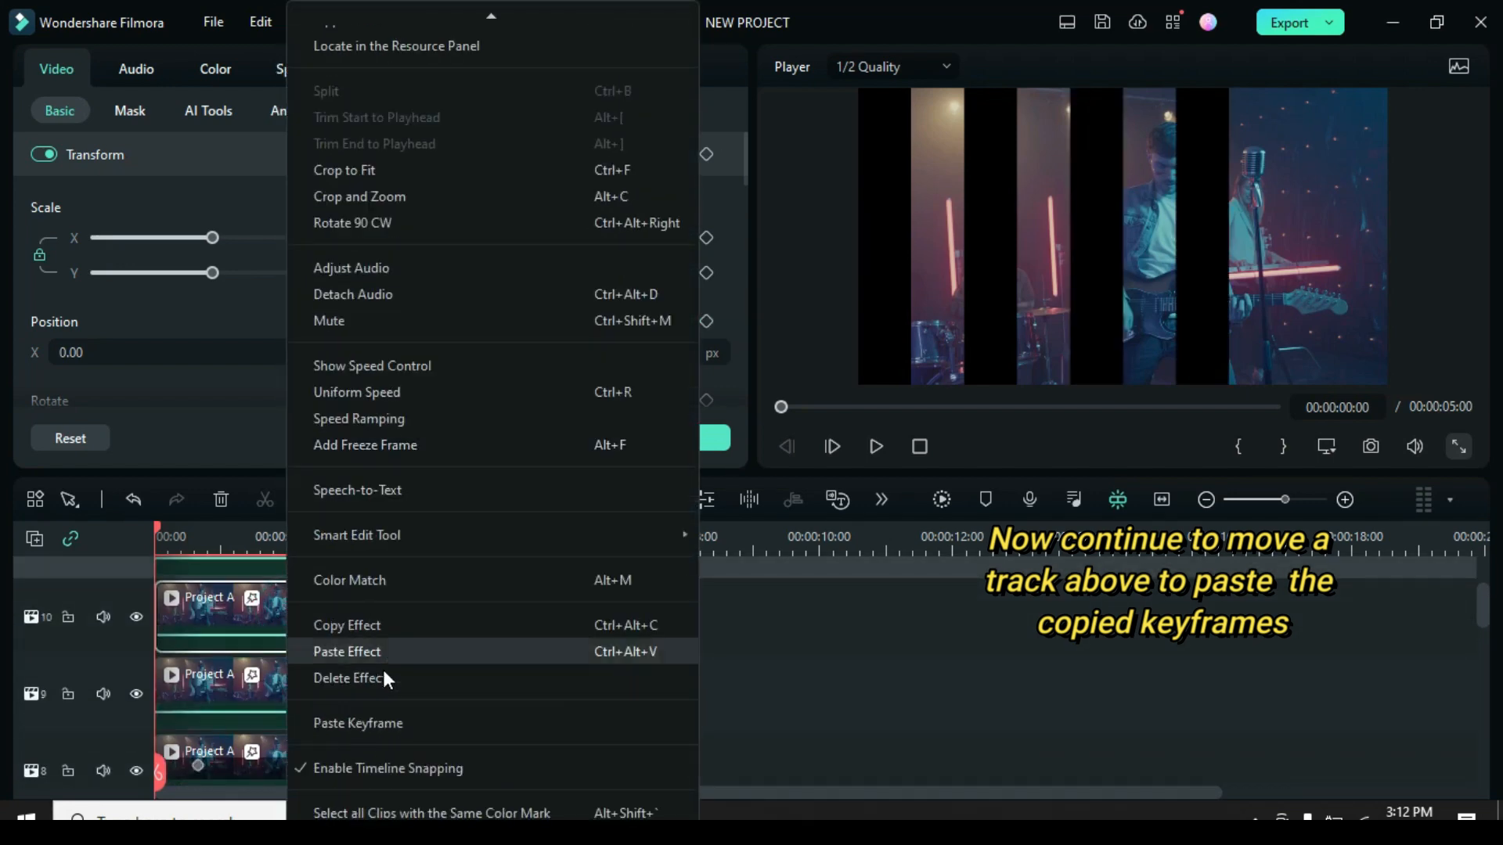
pyautogui.click(336, 721)
# Step: Add a Position keyframe at the start of the track 3 clip with Y set to 1080 px
pyautogui.scroll(2, 285, 682)
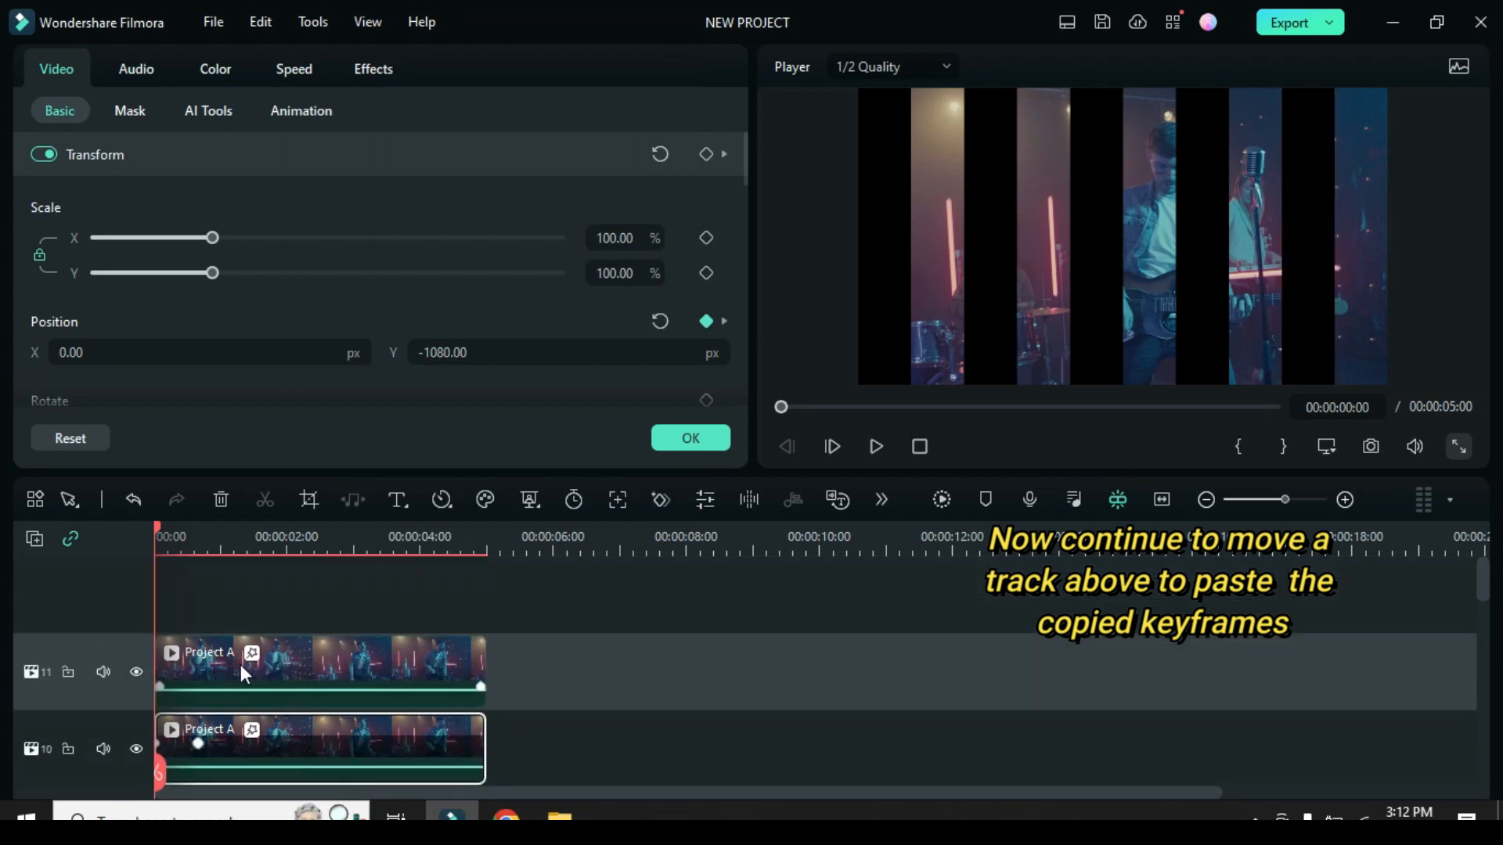
pyautogui.scroll(-5, 300, 676)
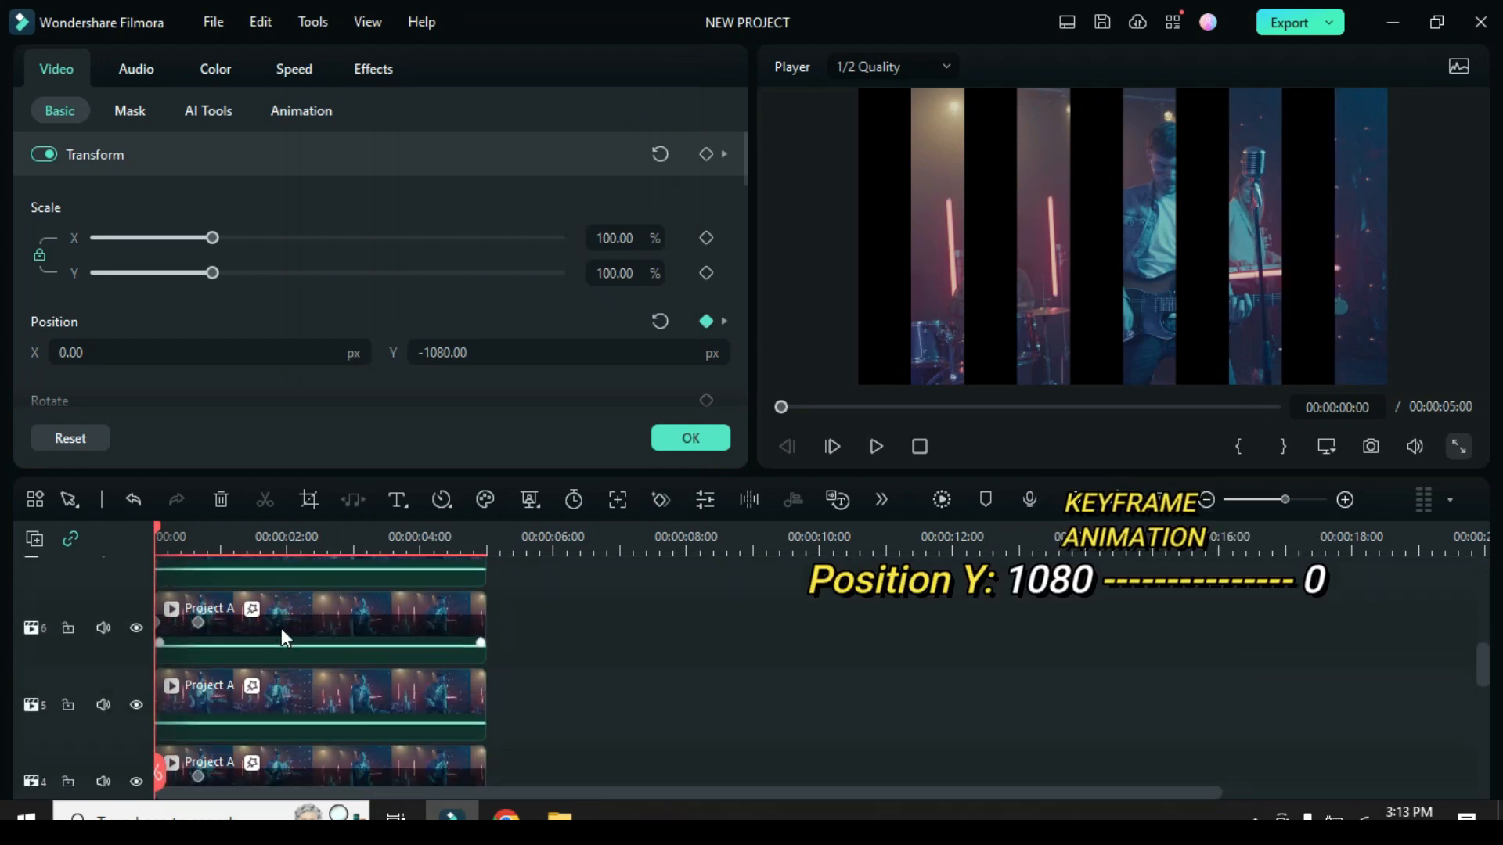
pyautogui.scroll(-3, 281, 628)
pyautogui.click(208, 627)
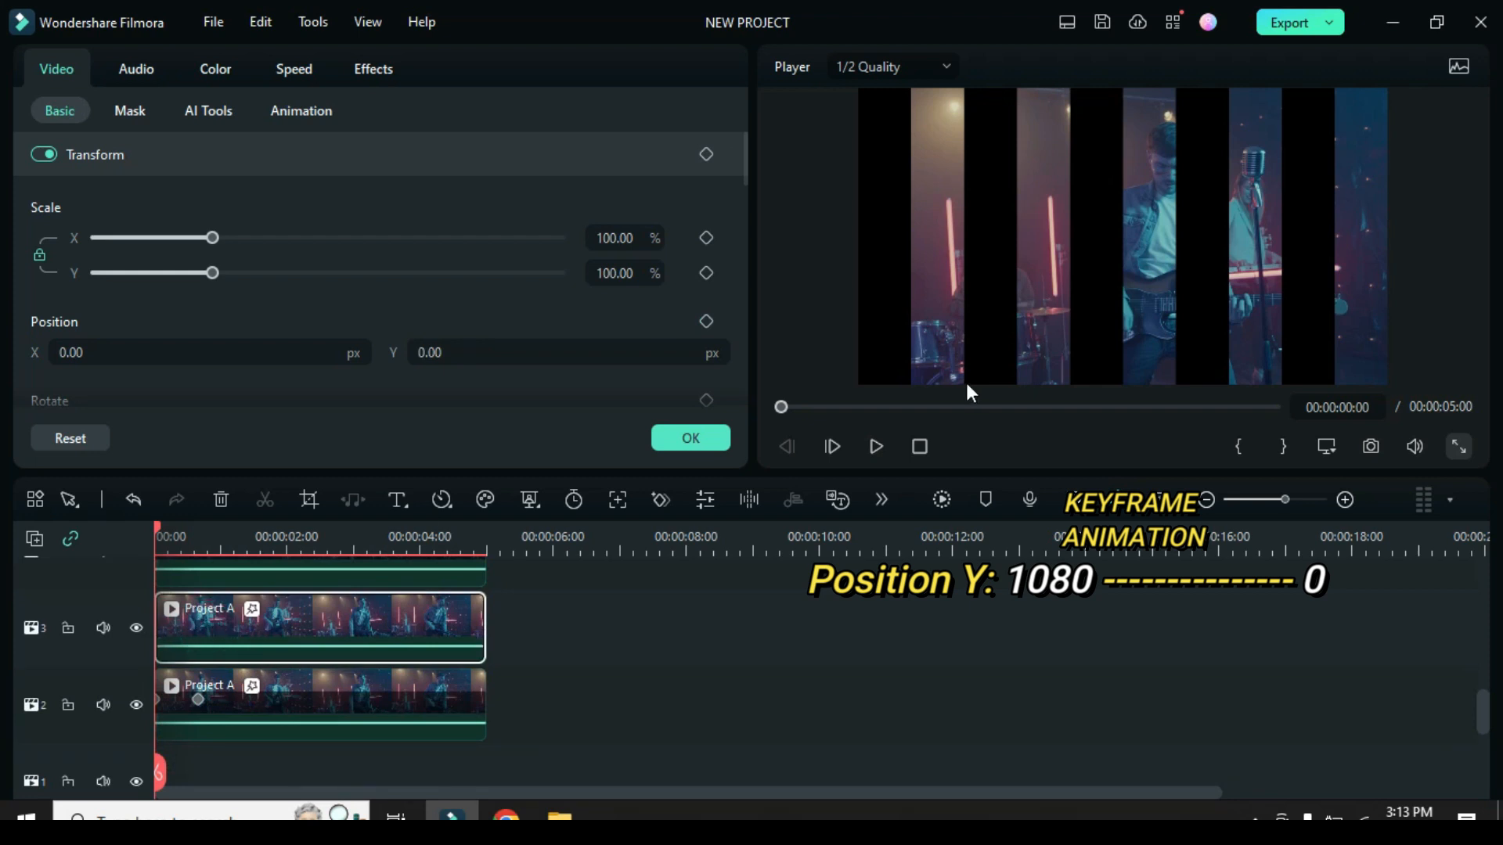
pyautogui.click(705, 321)
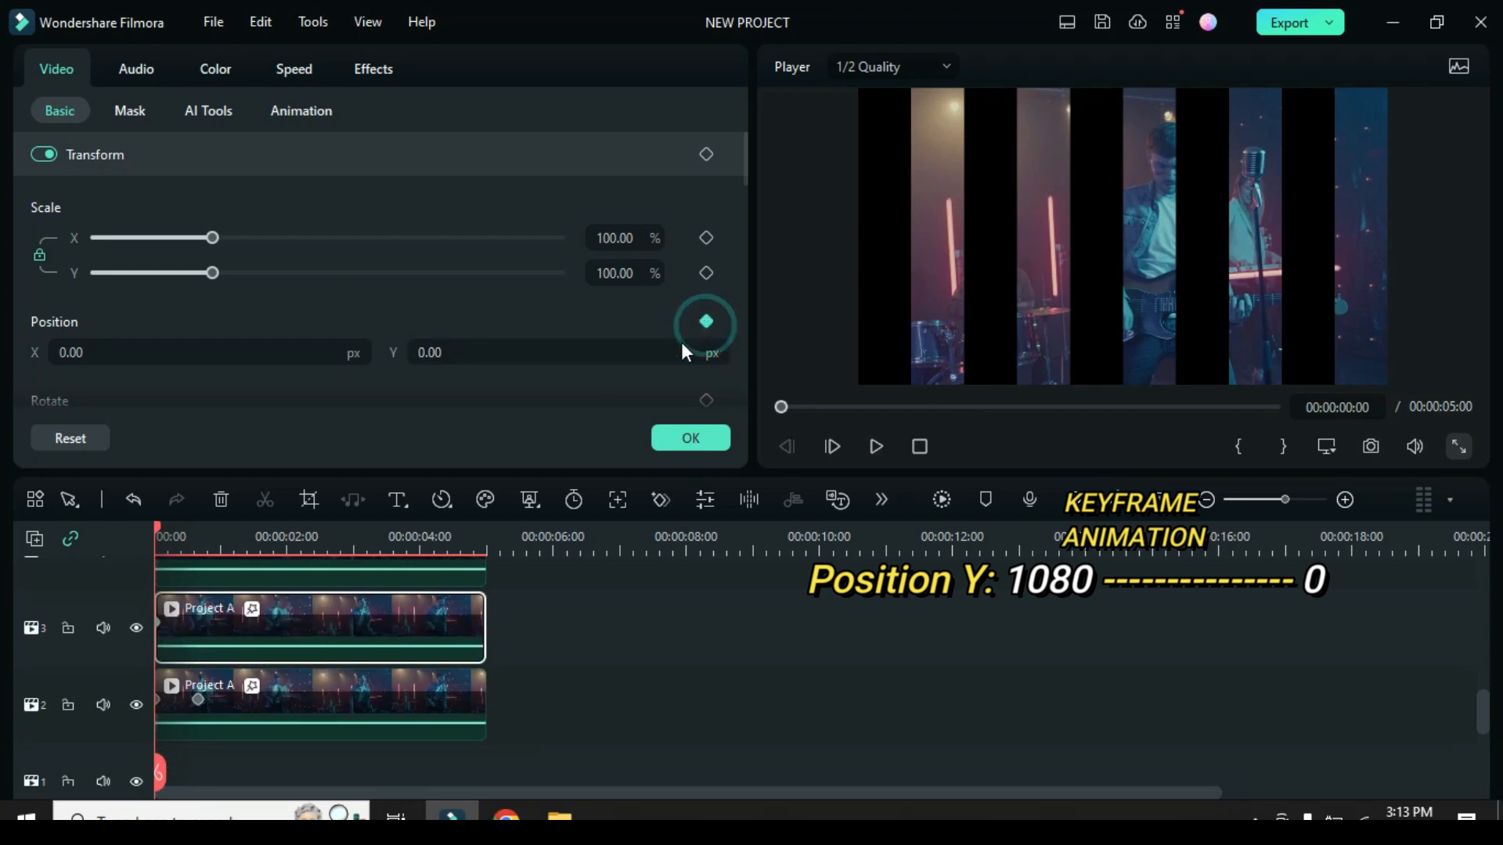
pyautogui.doubleClick(458, 352)
pyautogui.write('10')
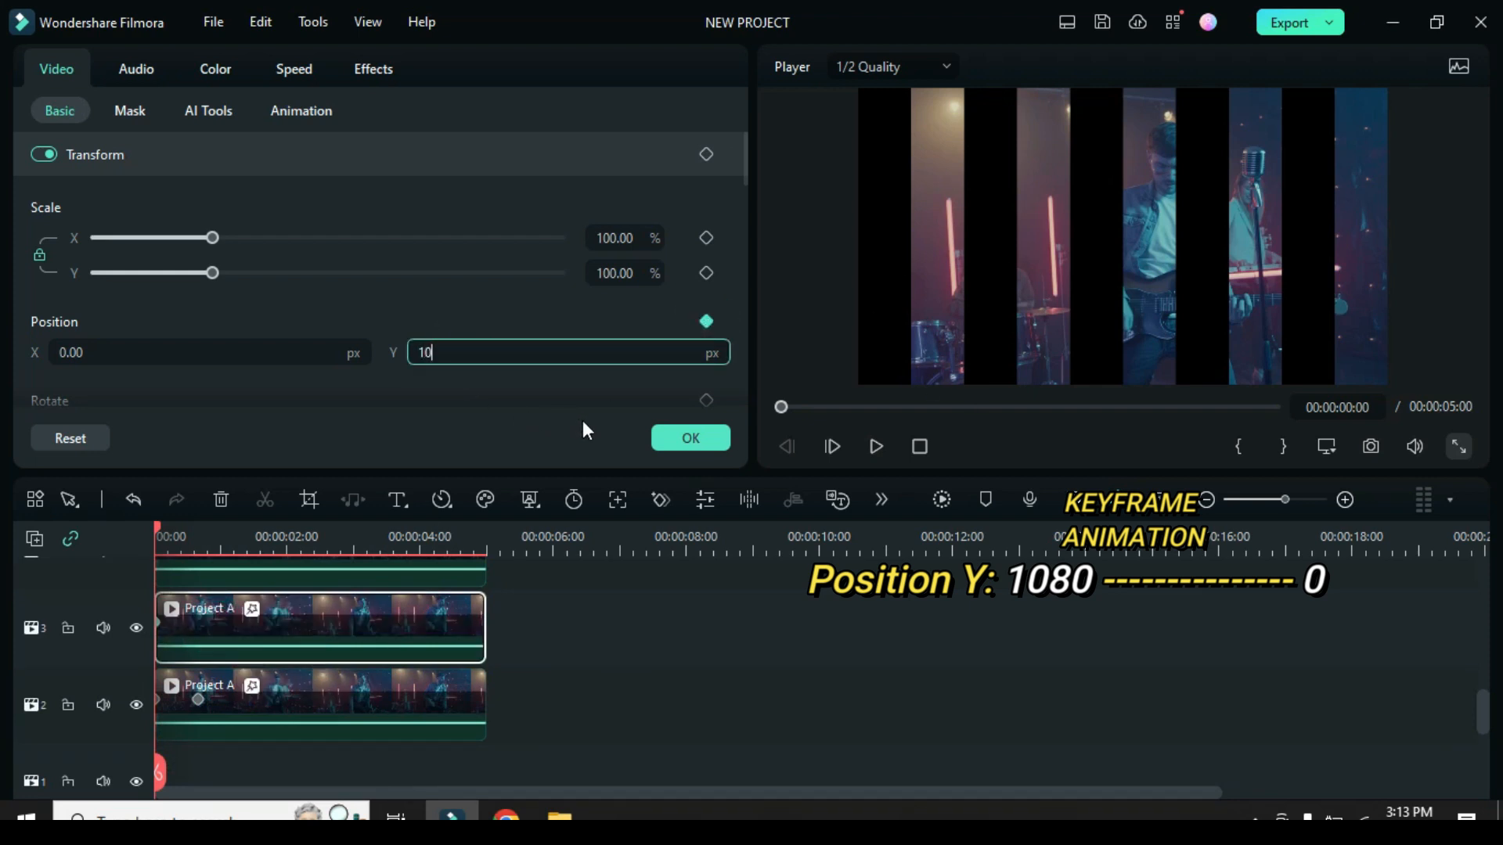
pyautogui.write('80')
pyautogui.click(455, 318)
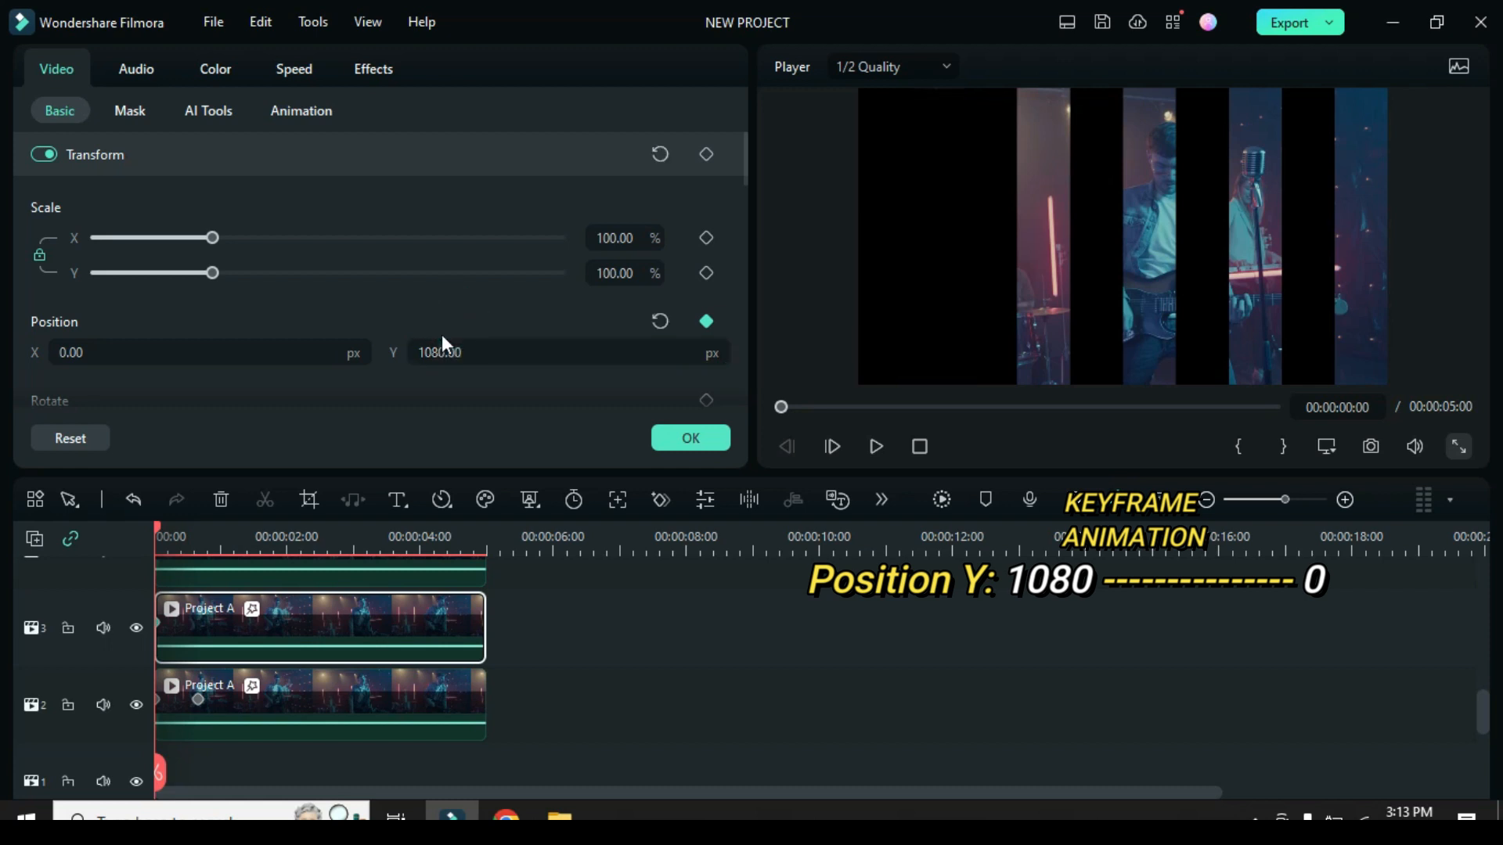
# Step: Reset the track 3 clip's position to Y 0 at 00:00:00:20 and copy all of its keyframes
pyautogui.moveTo(158, 529); pyautogui.dragTo(199, 532)
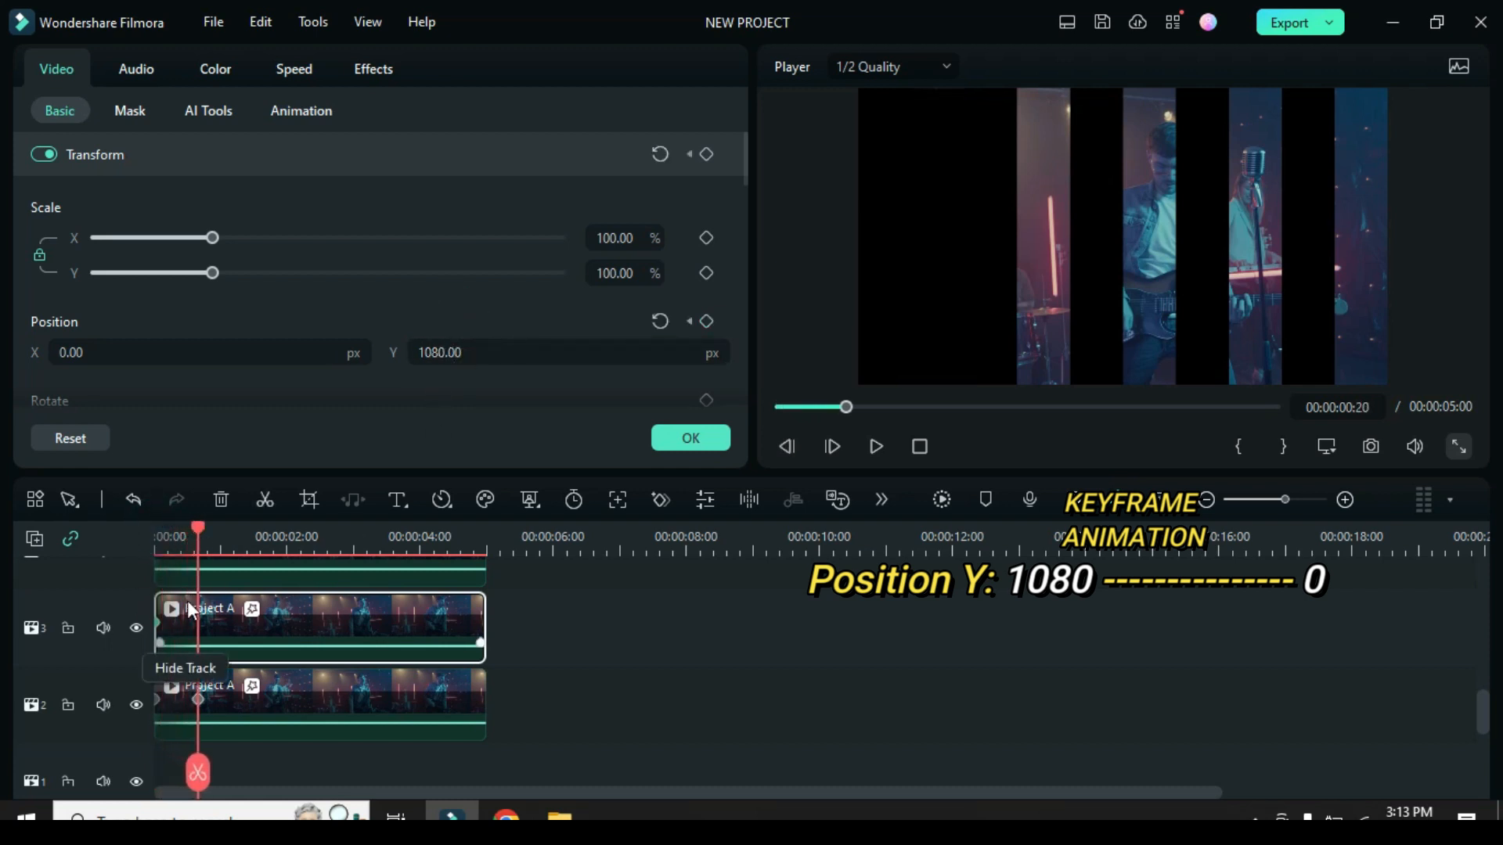
pyautogui.click(654, 318)
pyautogui.rightClick(199, 621)
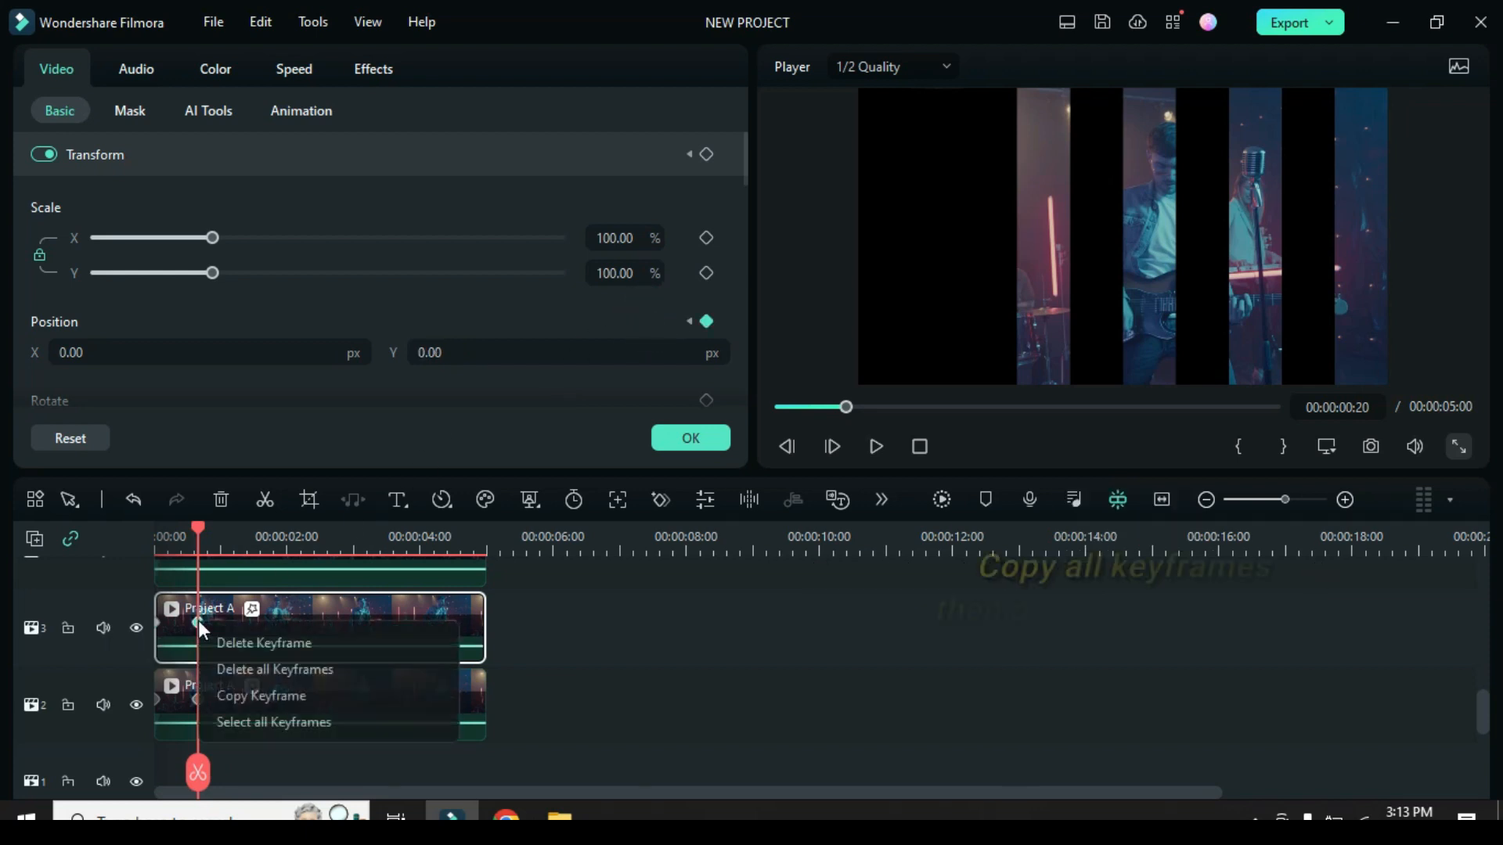
pyautogui.click(262, 719)
pyautogui.rightClick(200, 623)
pyautogui.click(260, 698)
# Step: Paste the track 3 keyframes onto the clips on video tracks 5 and 7
pyautogui.scroll(2, 228, 665)
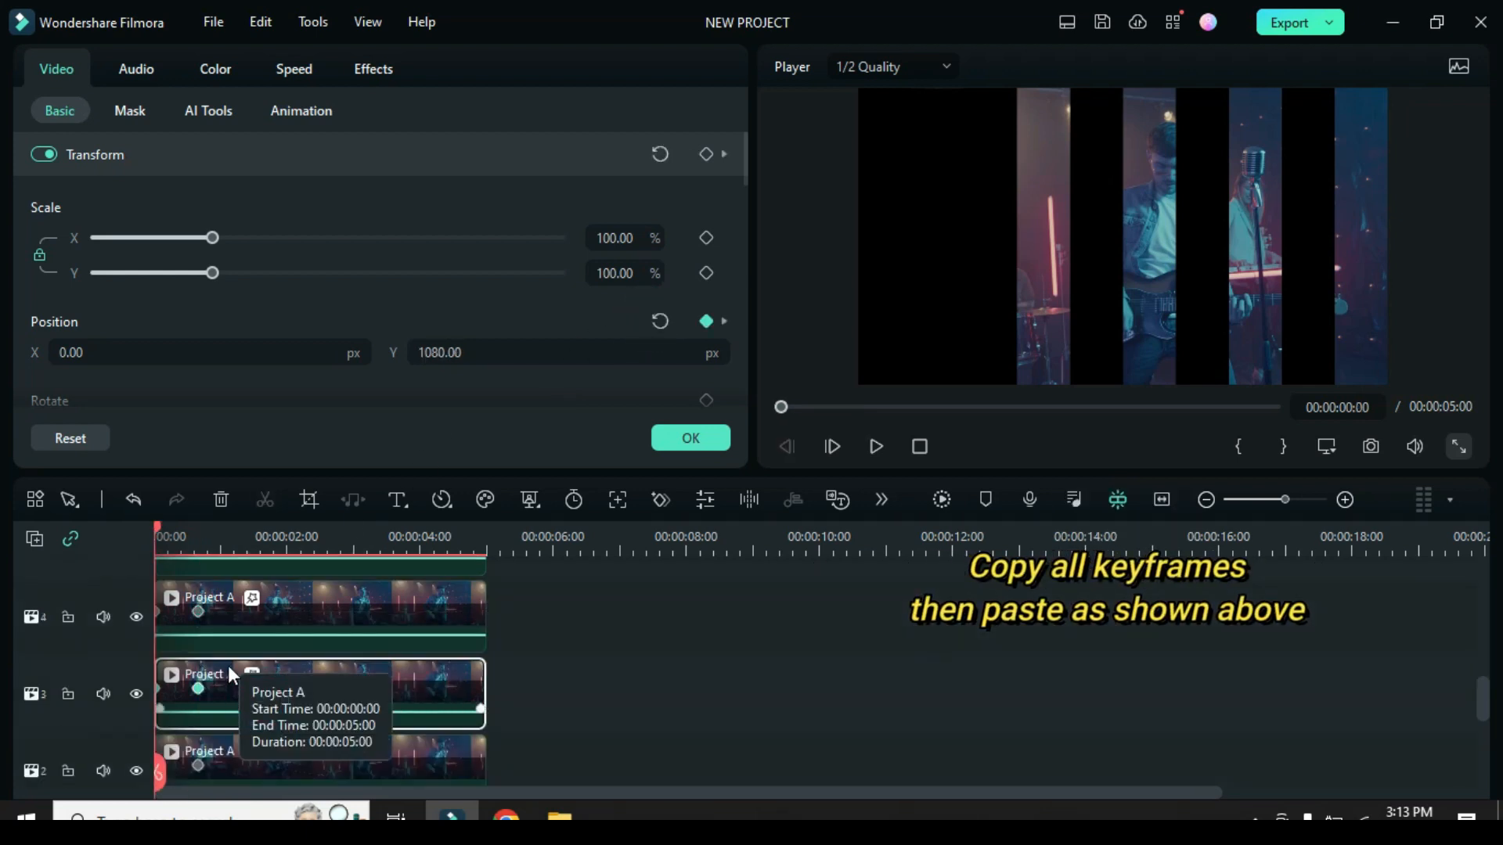
pyautogui.rightClick(237, 614)
pyautogui.scroll(-2, 330, 695)
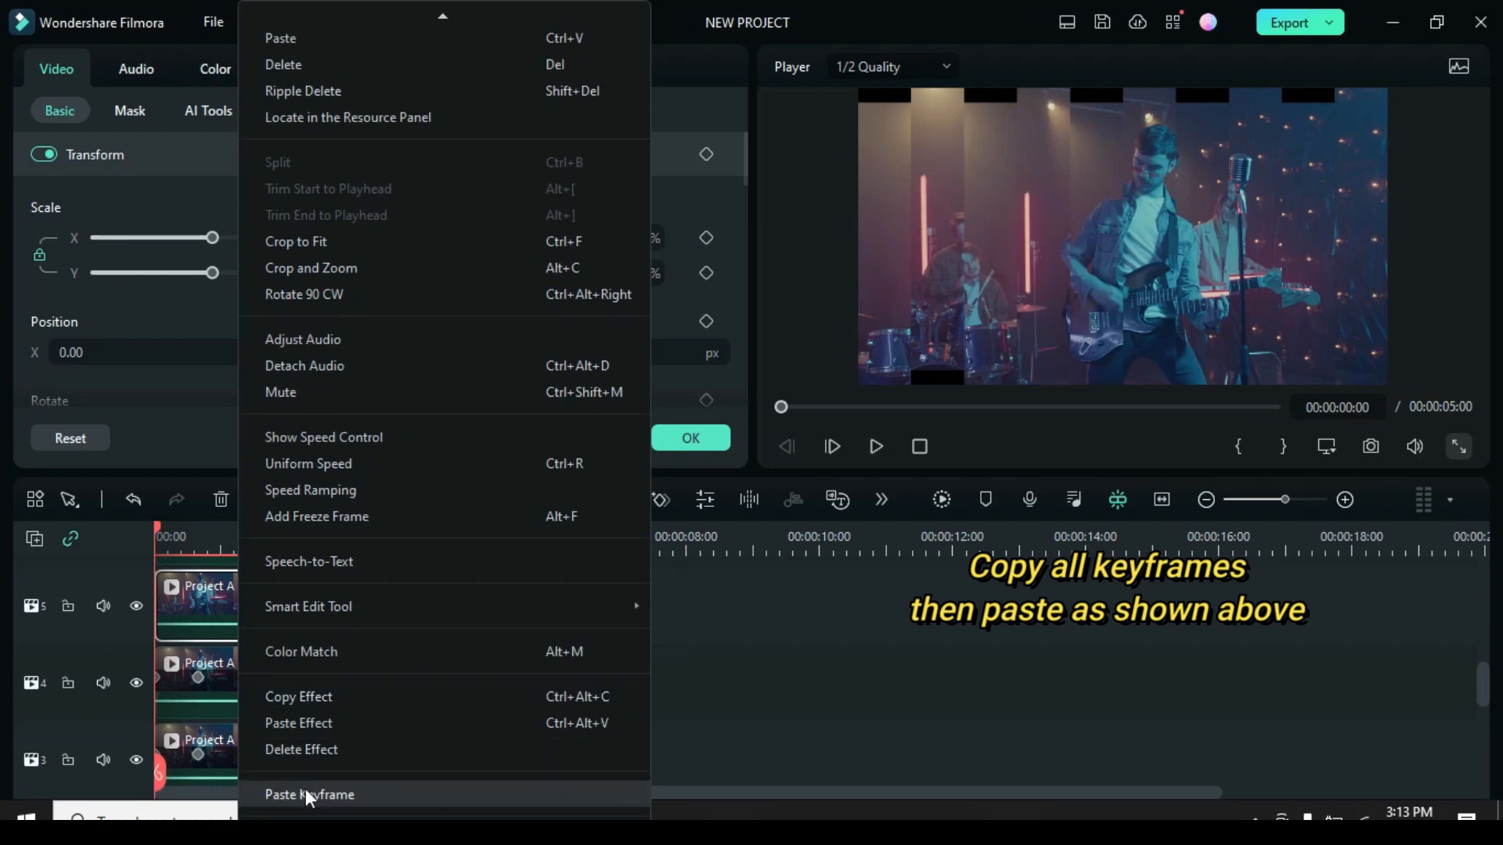
pyautogui.click(305, 789)
pyautogui.scroll(2, 246, 666)
pyautogui.rightClick(245, 619)
pyautogui.scroll(-2, 350, 701)
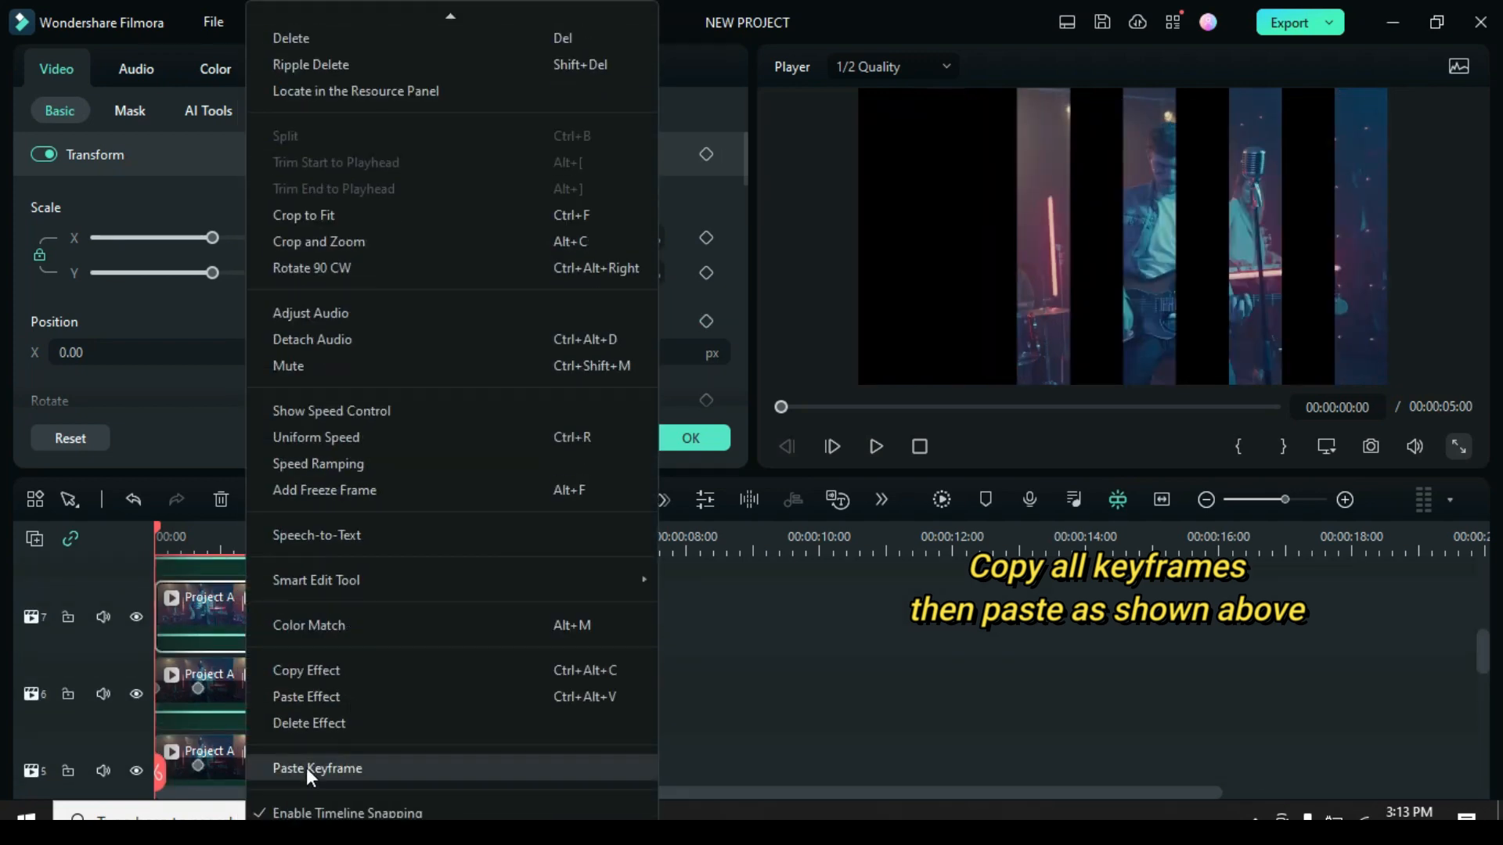
pyautogui.click(306, 768)
# Step: Paste the track 3 keyframes onto the clips on video tracks 9 and 11
pyautogui.scroll(3, 254, 697)
pyautogui.rightClick(244, 661)
pyautogui.scroll(-2, 302, 663)
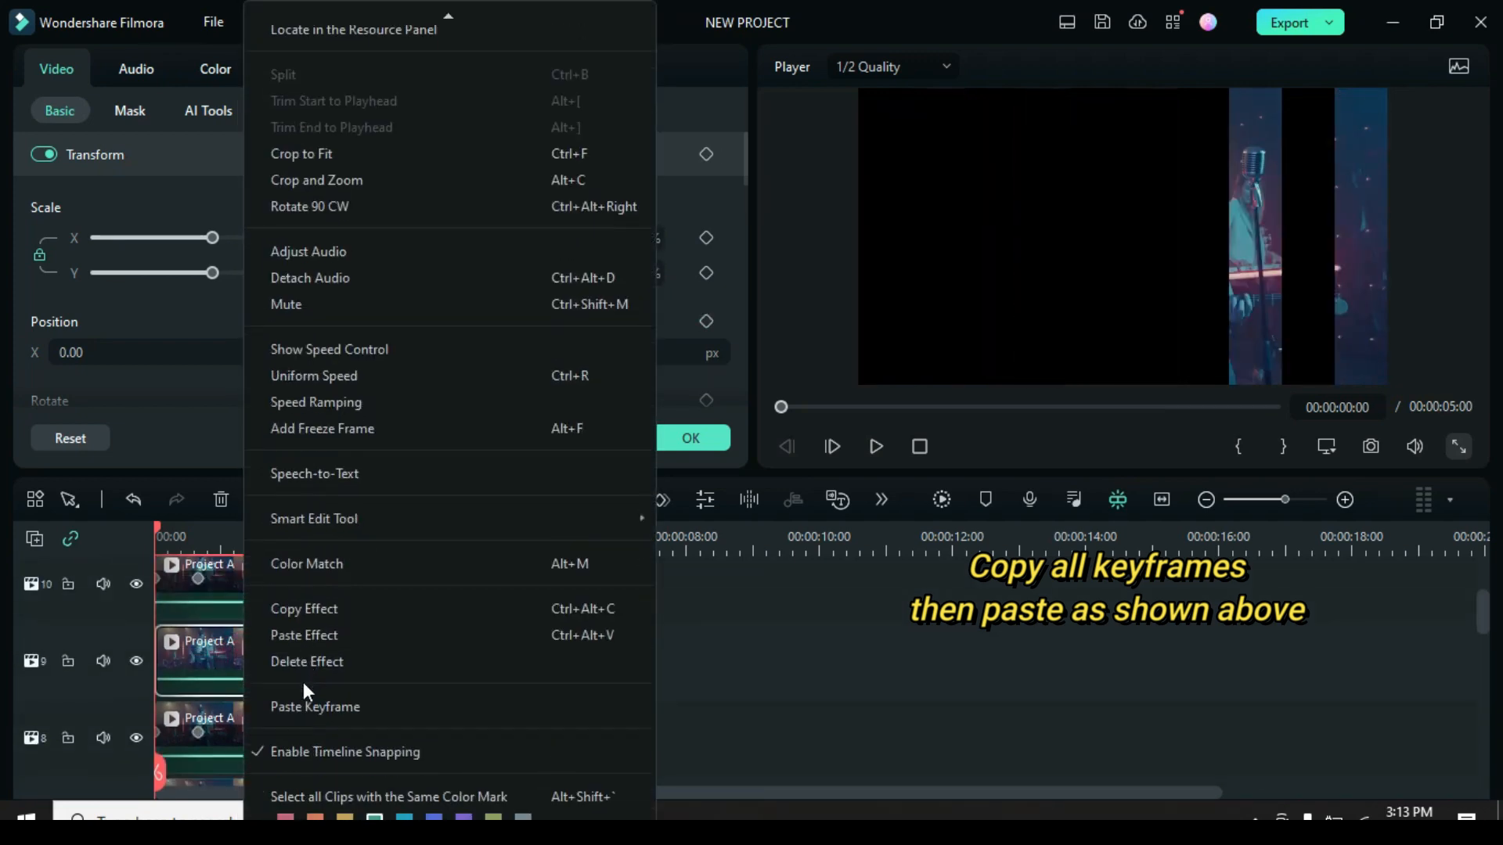
pyautogui.click(305, 706)
pyautogui.scroll(1, 259, 688)
pyautogui.rightClick(246, 639)
pyautogui.scroll(-2, 336, 679)
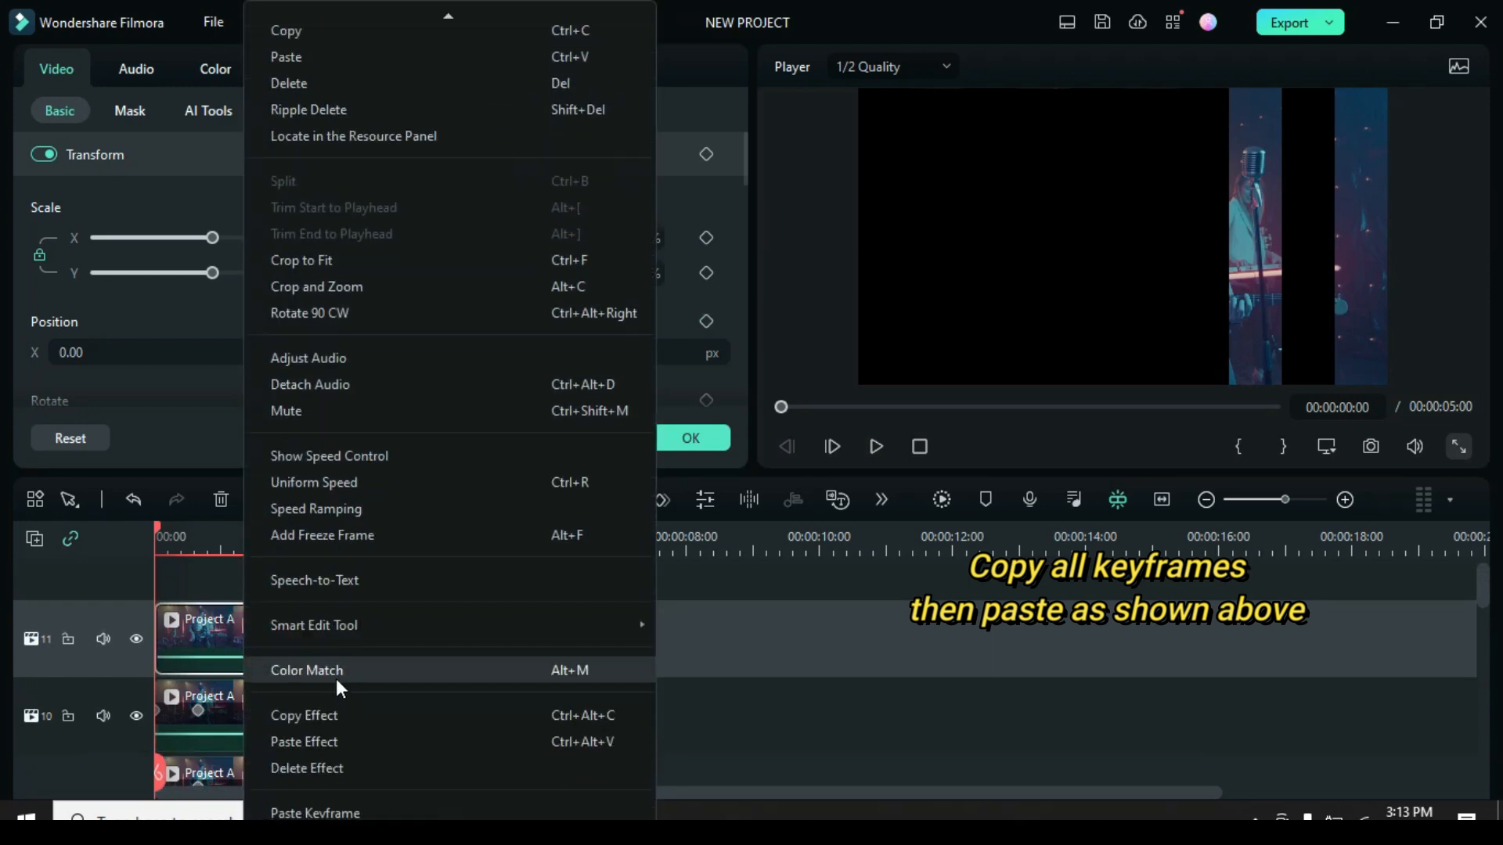
pyautogui.click(258, 724)
pyautogui.scroll(-1, 298, 660)
# Step: Reduce the timeline's track height so that more of the stacked tracks fit in view
pyautogui.scroll(-8, 289, 661)
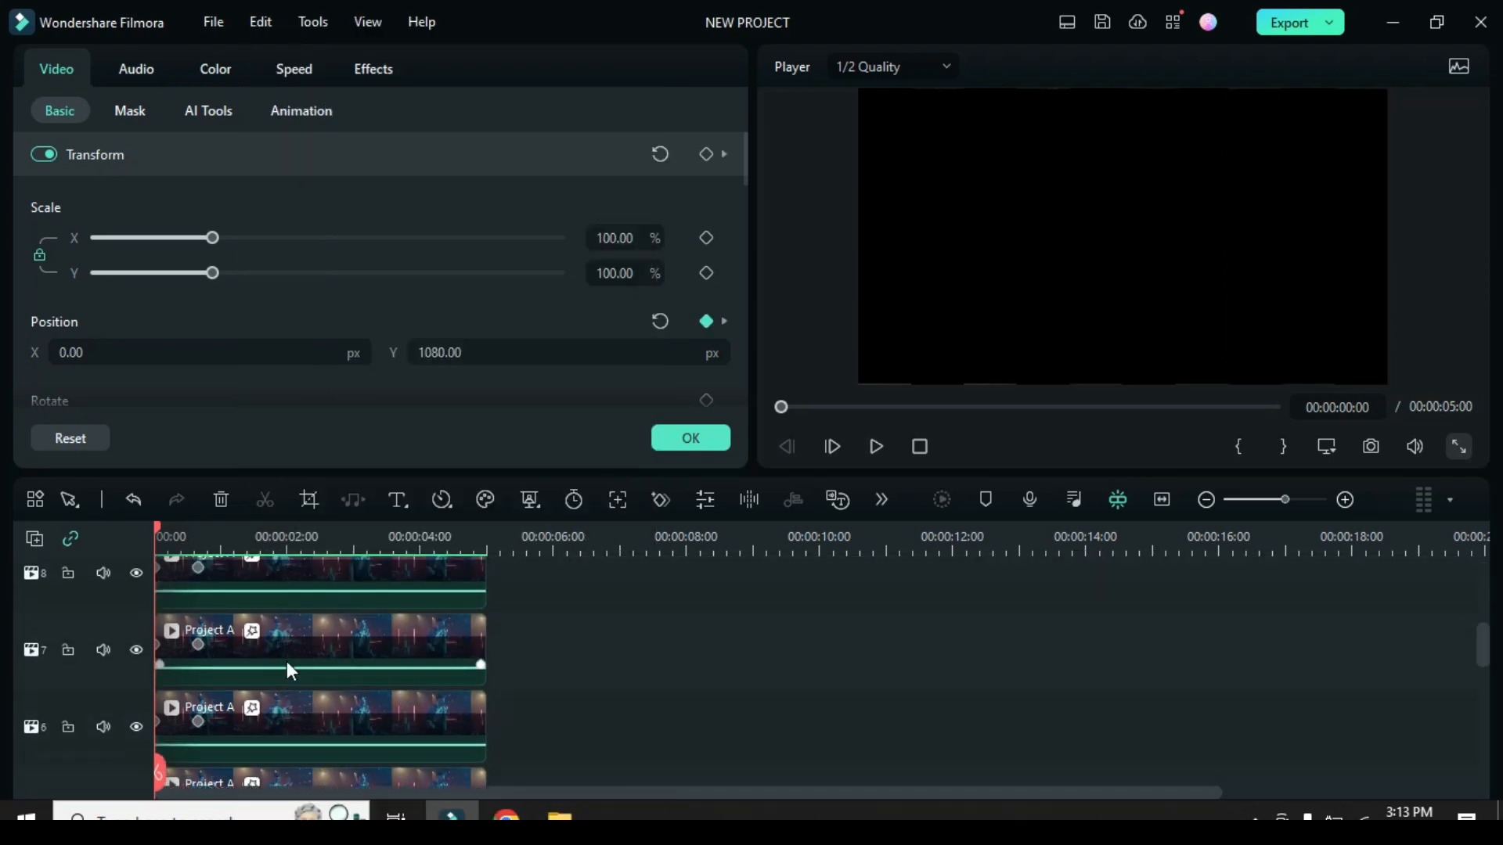
pyautogui.click(35, 539)
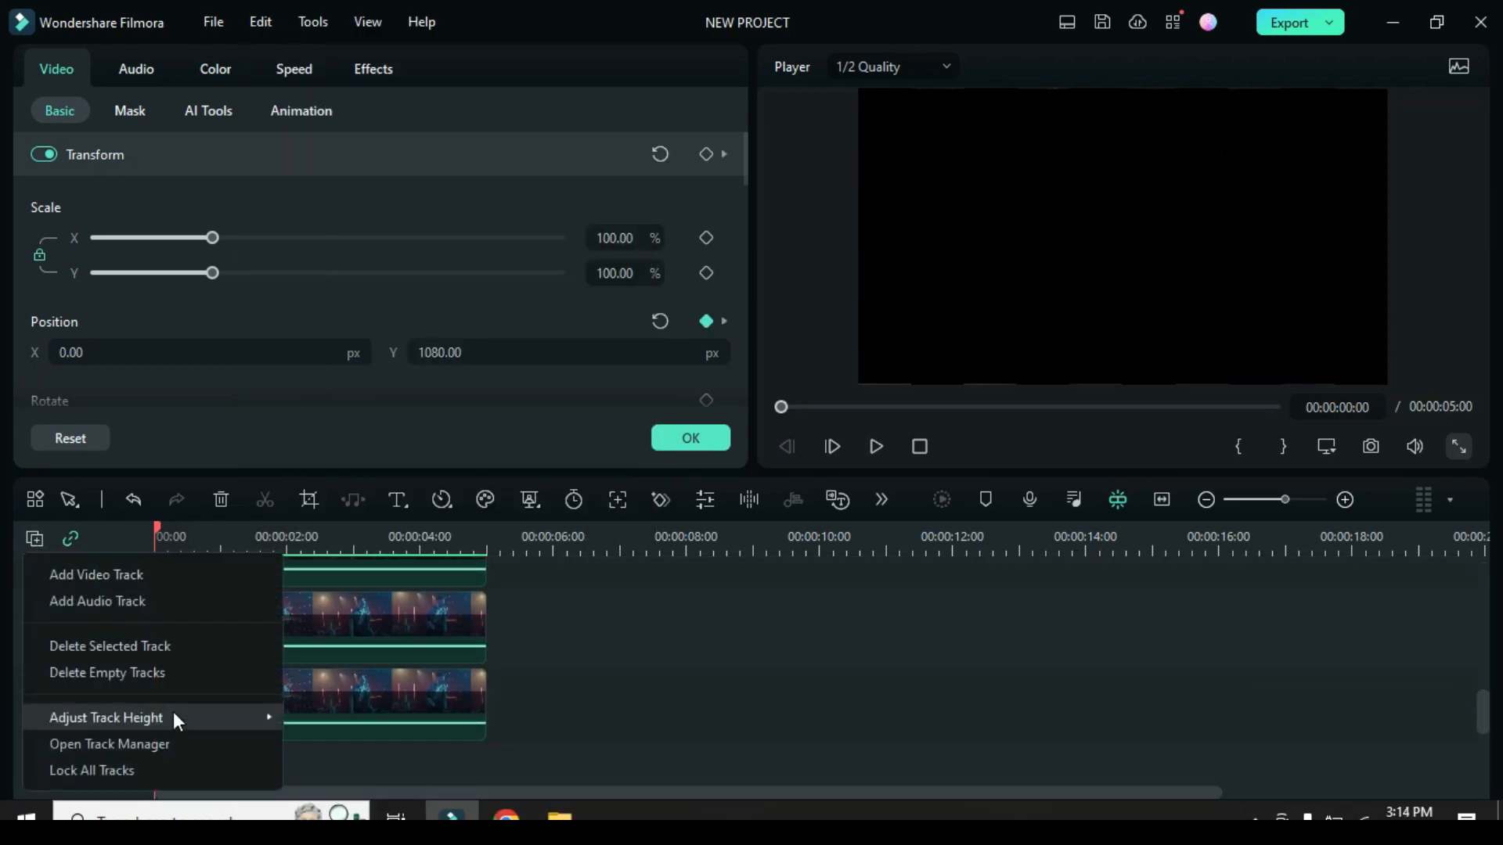
pyautogui.moveTo(174, 715)
pyautogui.click(335, 720)
pyautogui.scroll(-9, 307, 632)
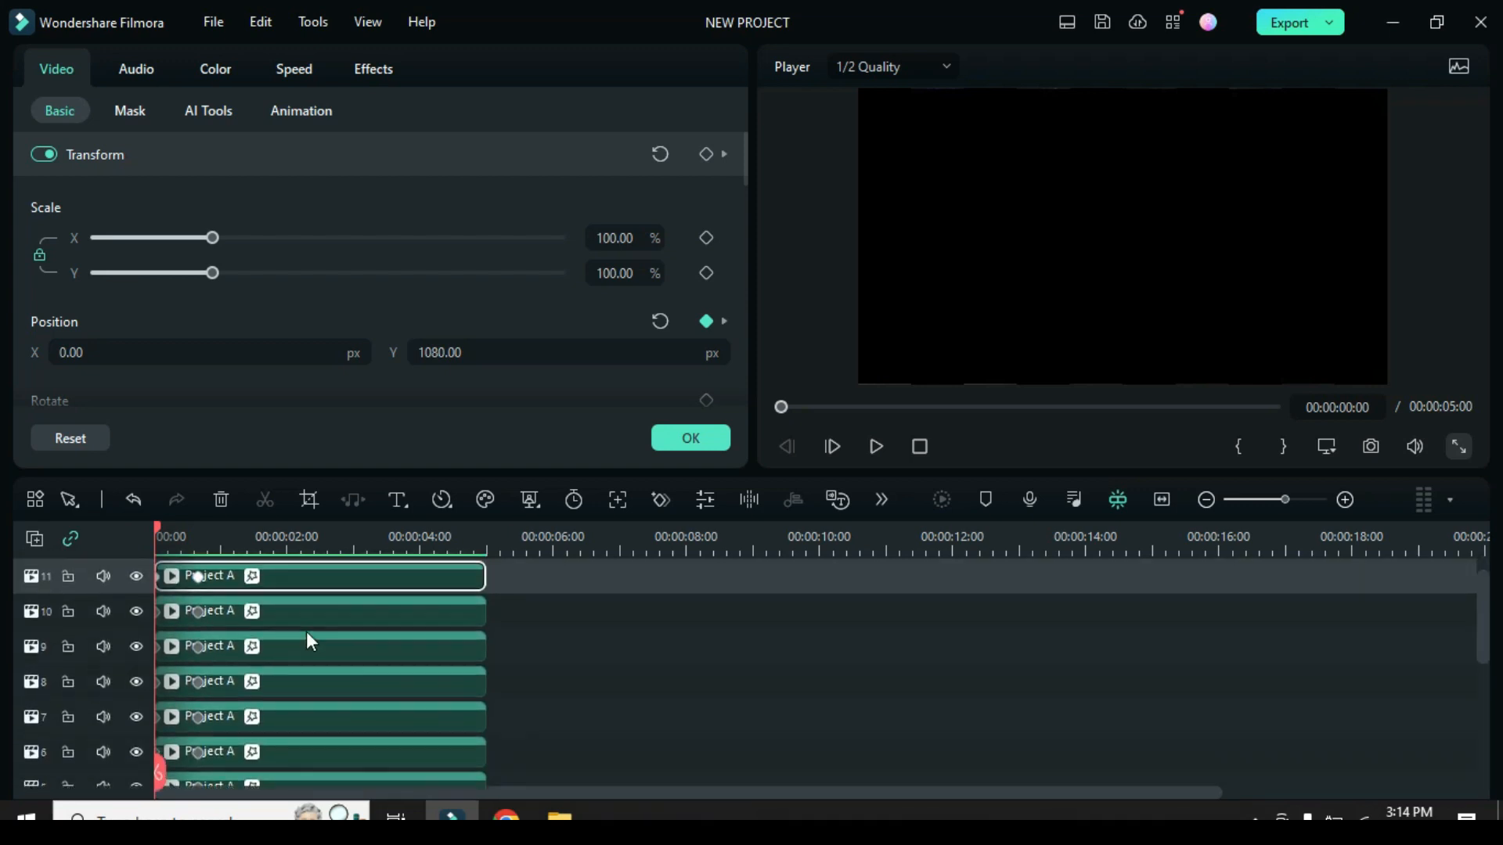
pyautogui.scroll(7, 271, 645)
# Step: Play the strip slide-in animation from the start to check it
pyautogui.click(873, 447)
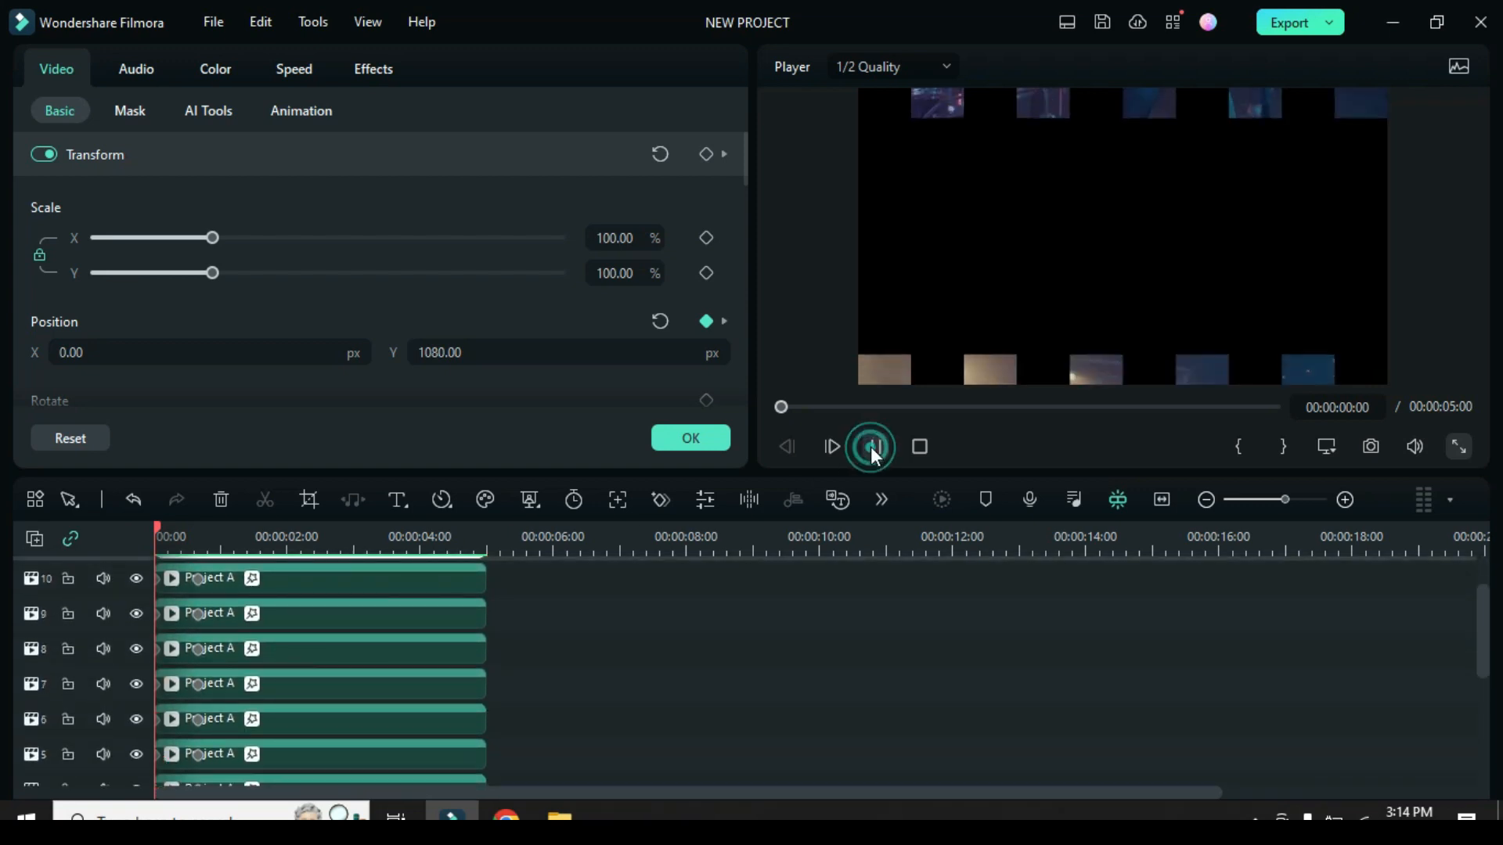
pyautogui.click(780, 406)
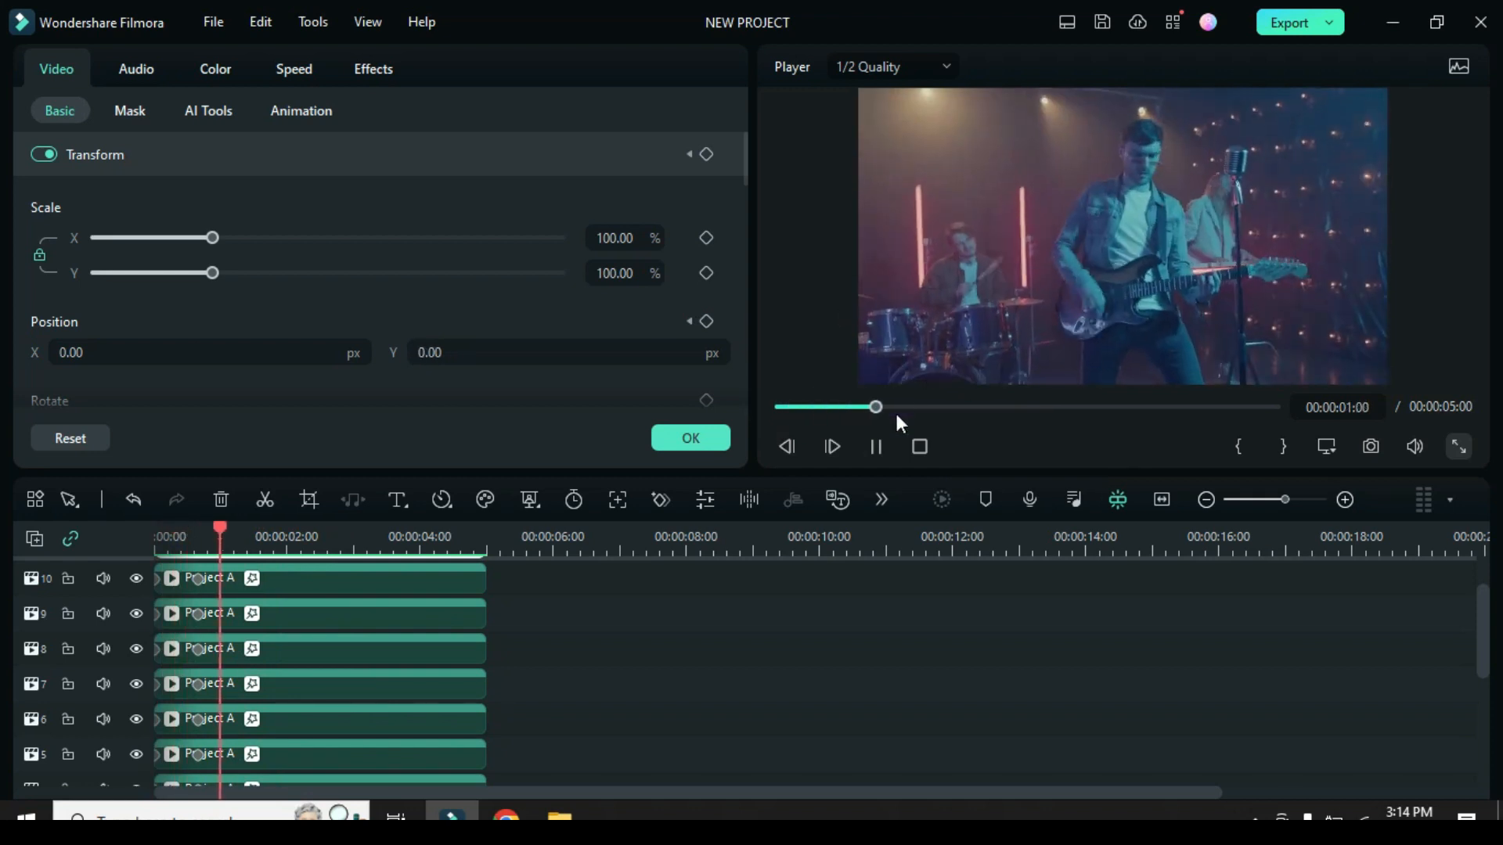
pyautogui.click(778, 406)
pyautogui.click(874, 446)
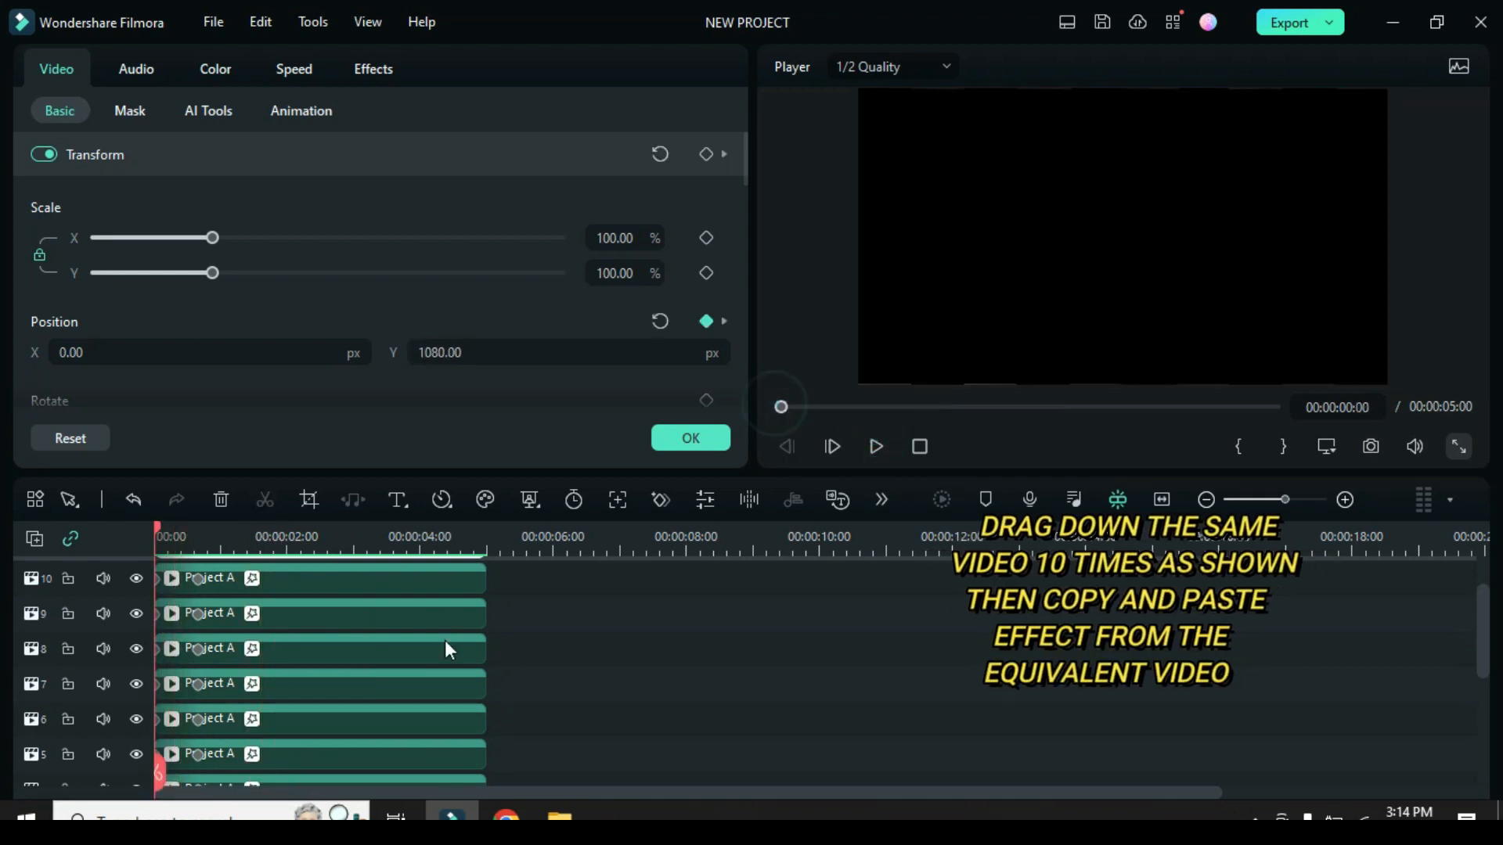
# Step: Place ten copies of the Project C clip on video tracks 2 to 11, each starting at 00:00:05:20
pyautogui.click(690, 437)
pyautogui.click(69, 78)
pyautogui.moveTo(489, 231); pyautogui.dragTo(548, 609)
pyautogui.moveTo(486, 258); pyautogui.dragTo(568, 693)
pyautogui.moveTo(493, 231); pyautogui.dragTo(547, 693)
pyautogui.moveTo(487, 233); pyautogui.dragTo(564, 691)
pyautogui.scroll(-3, 564, 646)
pyautogui.moveTo(489, 233); pyautogui.dragTo(563, 727)
# Step: Copy the effects of the Project A clip on track 2 and paste them onto the Project C clip on that track
pyautogui.click(391, 734)
pyautogui.rightClick(386, 731)
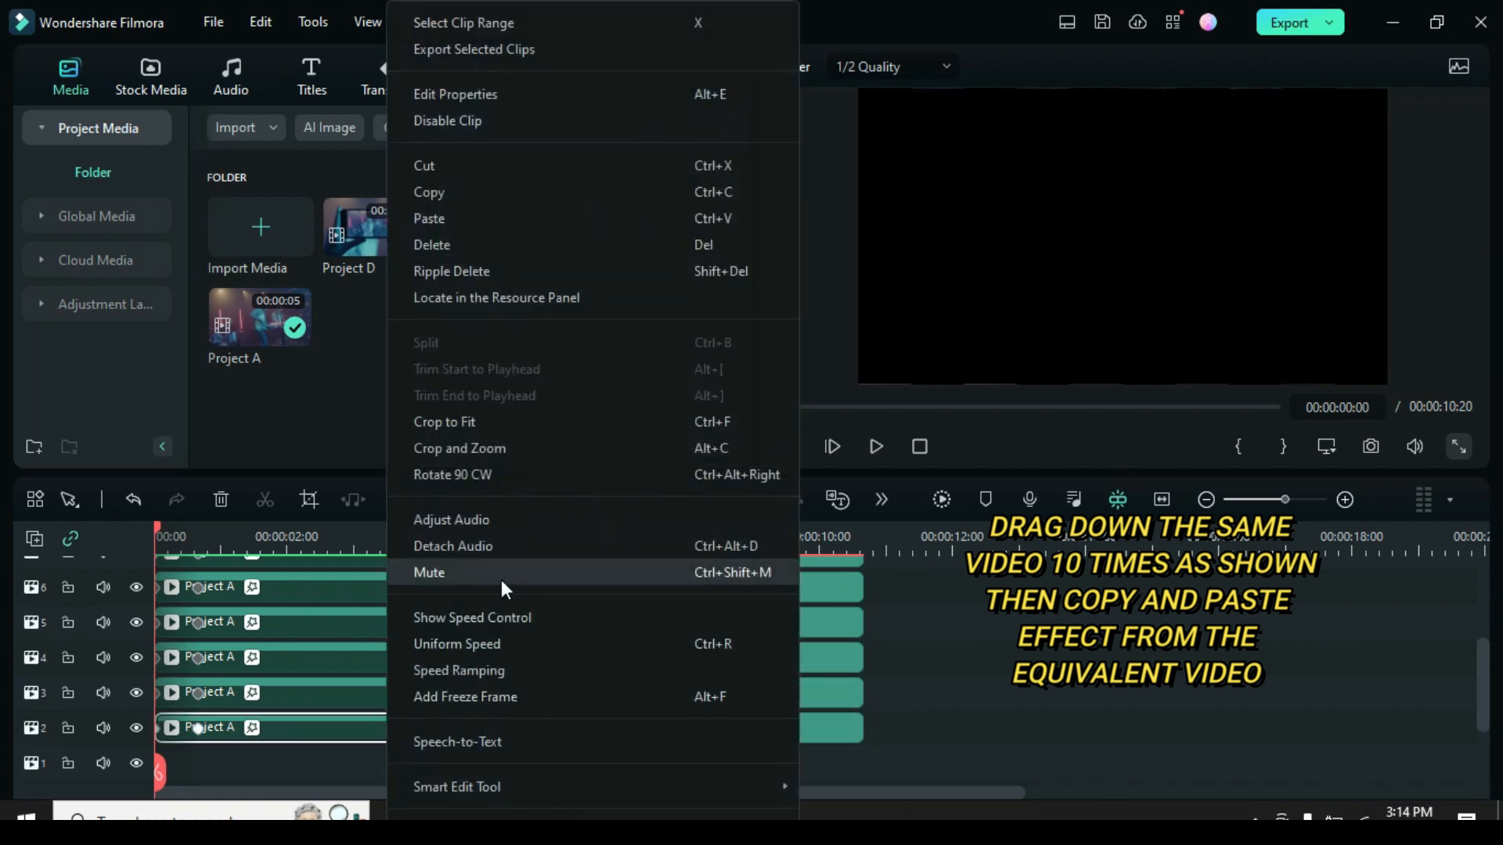
pyautogui.scroll(-5, 493, 571)
pyautogui.click(470, 718)
pyautogui.rightClick(597, 737)
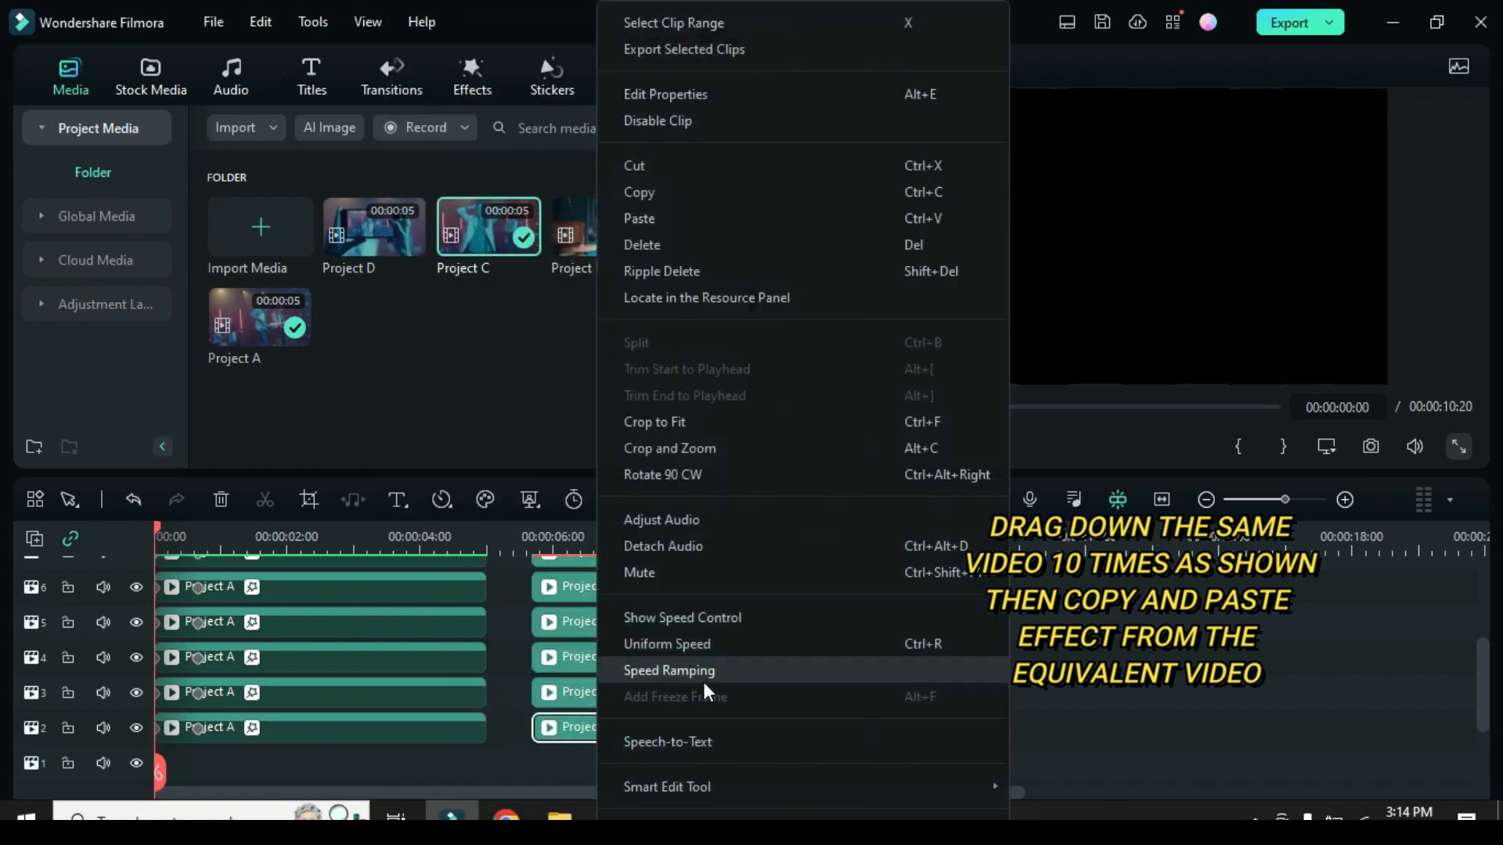
pyautogui.scroll(-5, 702, 678)
pyautogui.click(688, 722)
# Step: Copy the effects of the Project A clip on track 3 and paste them onto the Project C clip beside it
pyautogui.click(418, 692)
pyautogui.rightClick(418, 692)
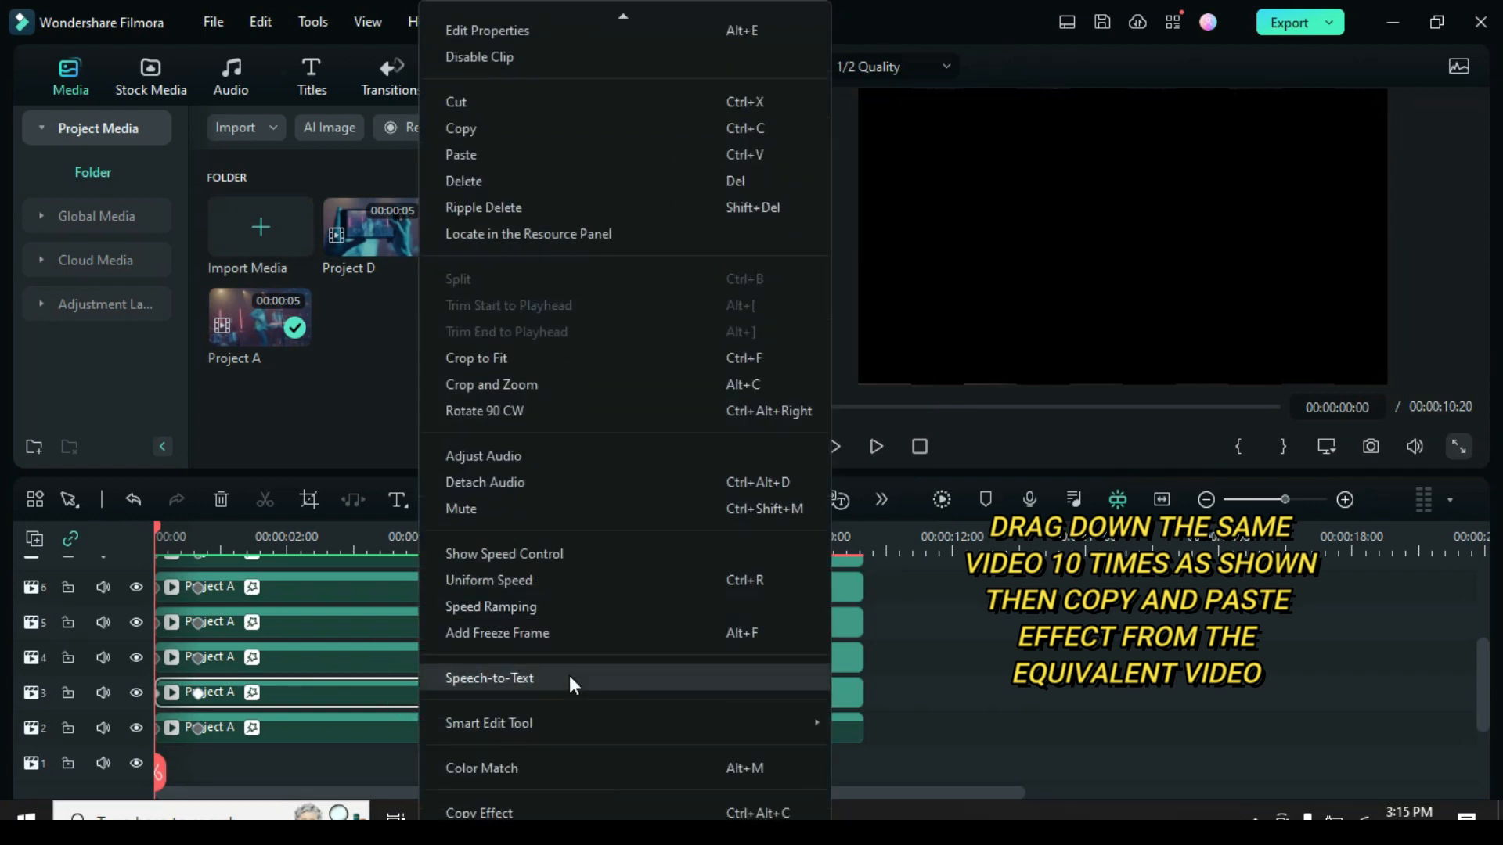
pyautogui.scroll(-5, 570, 684)
pyautogui.click(519, 718)
pyautogui.rightClick(588, 692)
pyautogui.scroll(-5, 645, 681)
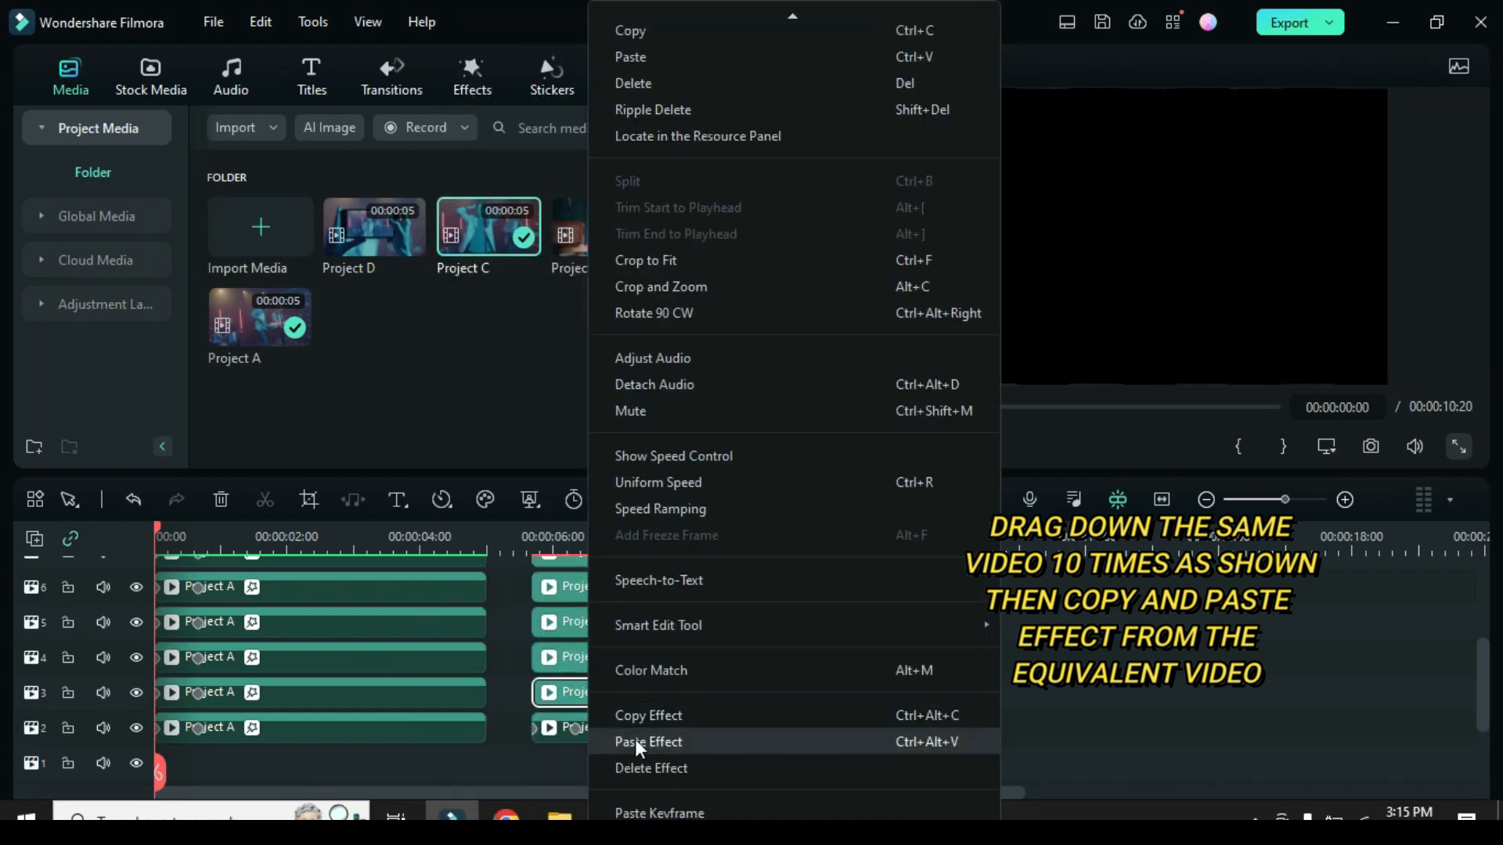
pyautogui.click(636, 740)
# Step: Copy the effects of the Project A clip on track 4 and paste them onto track 4's Project C clip
pyautogui.rightClick(410, 668)
pyautogui.scroll(-5, 562, 673)
pyautogui.click(474, 742)
pyautogui.rightClick(581, 655)
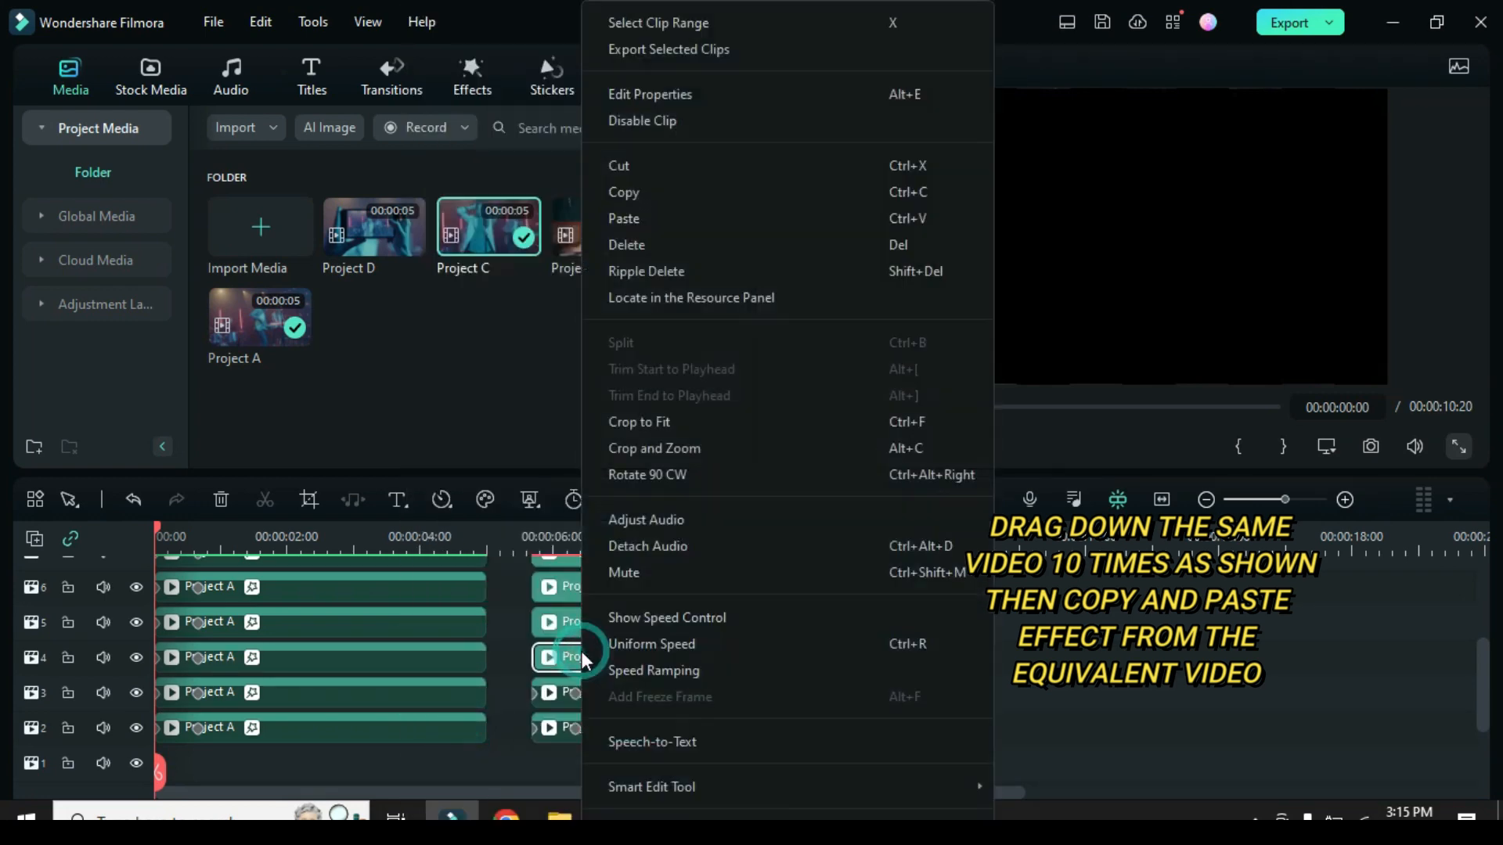
pyautogui.scroll(-5, 632, 704)
pyautogui.click(631, 739)
# Step: Copy the effects of the Project A clip on track 5 and paste them onto track 5's Project C clip
pyautogui.click(401, 620)
pyautogui.rightClick(402, 620)
pyautogui.scroll(-5, 476, 632)
pyautogui.click(470, 715)
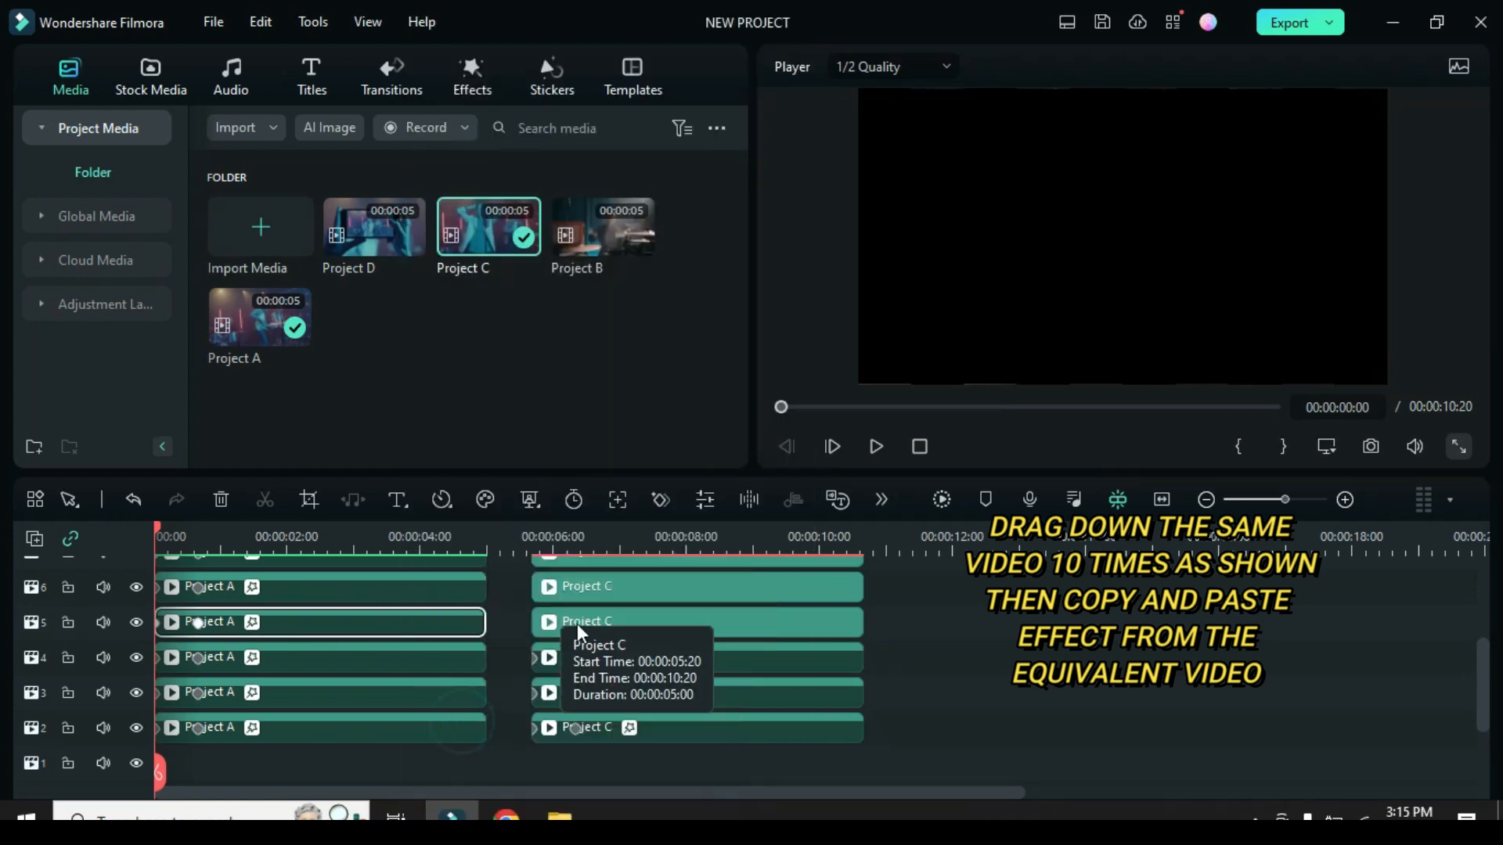
pyautogui.rightClick(576, 623)
pyautogui.scroll(-5, 642, 635)
pyautogui.click(642, 696)
# Step: Copy the effects of the Project A clip on track 6 and paste them onto track 6's Project C clip
pyautogui.scroll(2, 412, 656)
pyautogui.rightClick(412, 656)
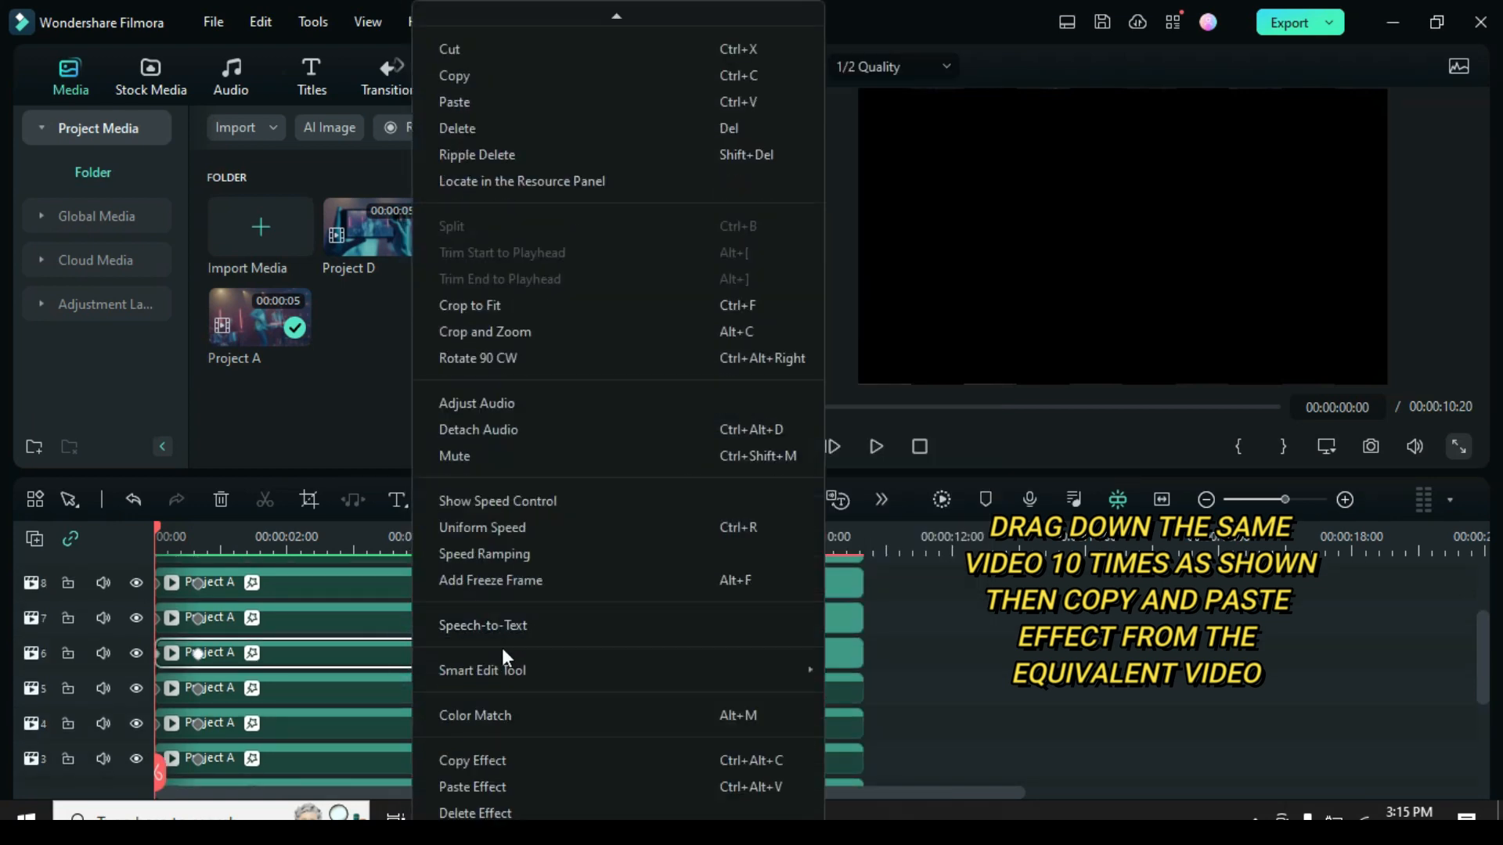
pyautogui.scroll(-5, 501, 646)
pyautogui.click(470, 717)
pyautogui.rightClick(595, 652)
pyautogui.scroll(-5, 618, 655)
pyautogui.click(642, 740)
# Step: Copy the effects of the Project A clip on track 7 and paste them onto track 7's Project C clip
pyautogui.rightClick(425, 619)
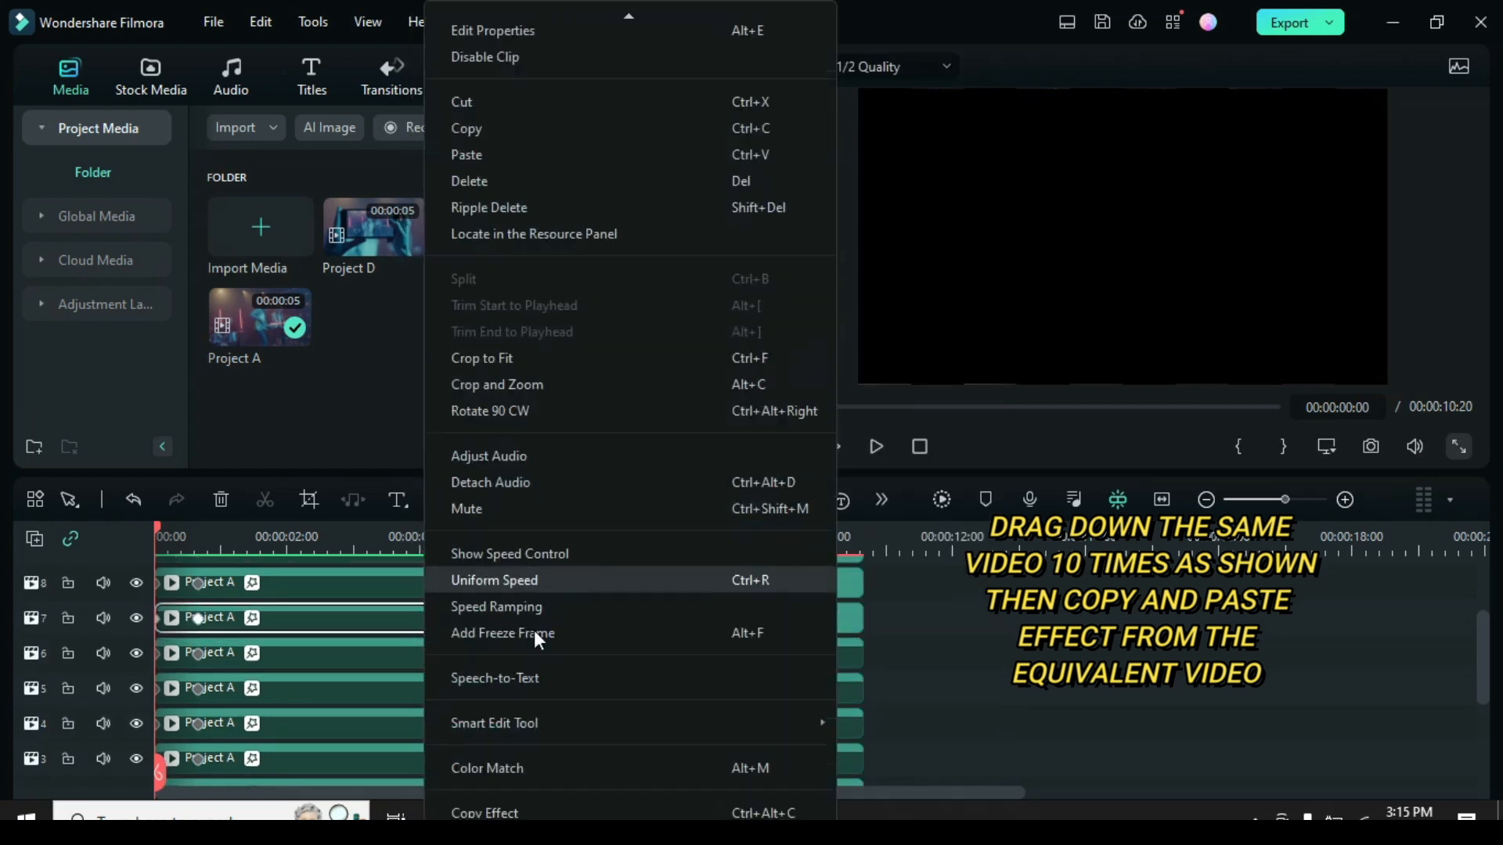
pyautogui.scroll(-5, 500, 641)
pyautogui.click(491, 682)
pyautogui.rightClick(595, 617)
pyautogui.scroll(-5, 626, 673)
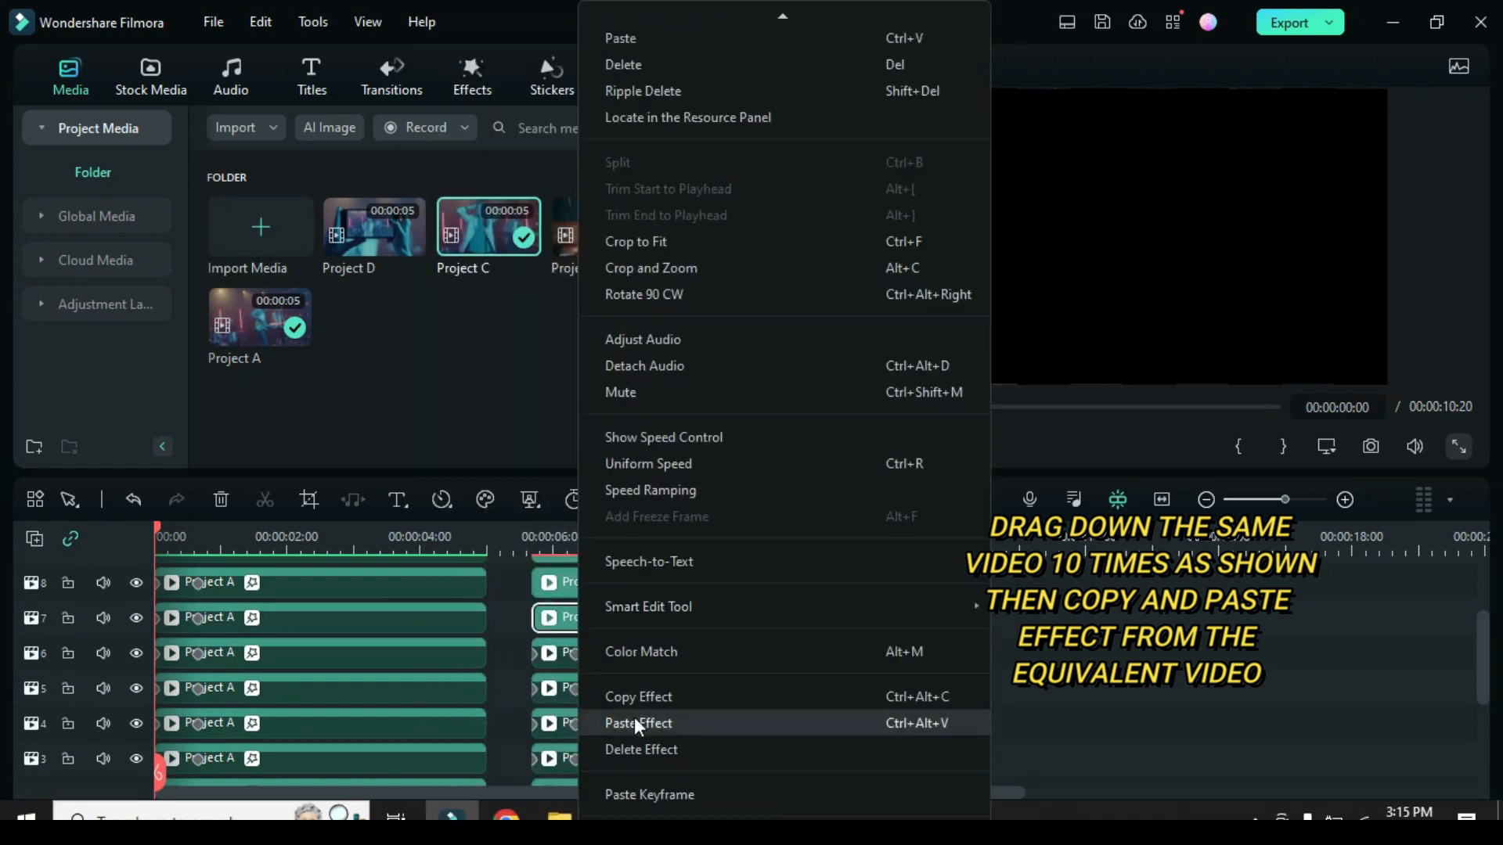
pyautogui.click(634, 717)
# Step: Copy the effects of the Project A clip on track 8 and paste them onto track 8's Project C clip
pyautogui.scroll(2, 453, 649)
pyautogui.rightClick(453, 650)
pyautogui.scroll(-5, 481, 769)
pyautogui.click(482, 779)
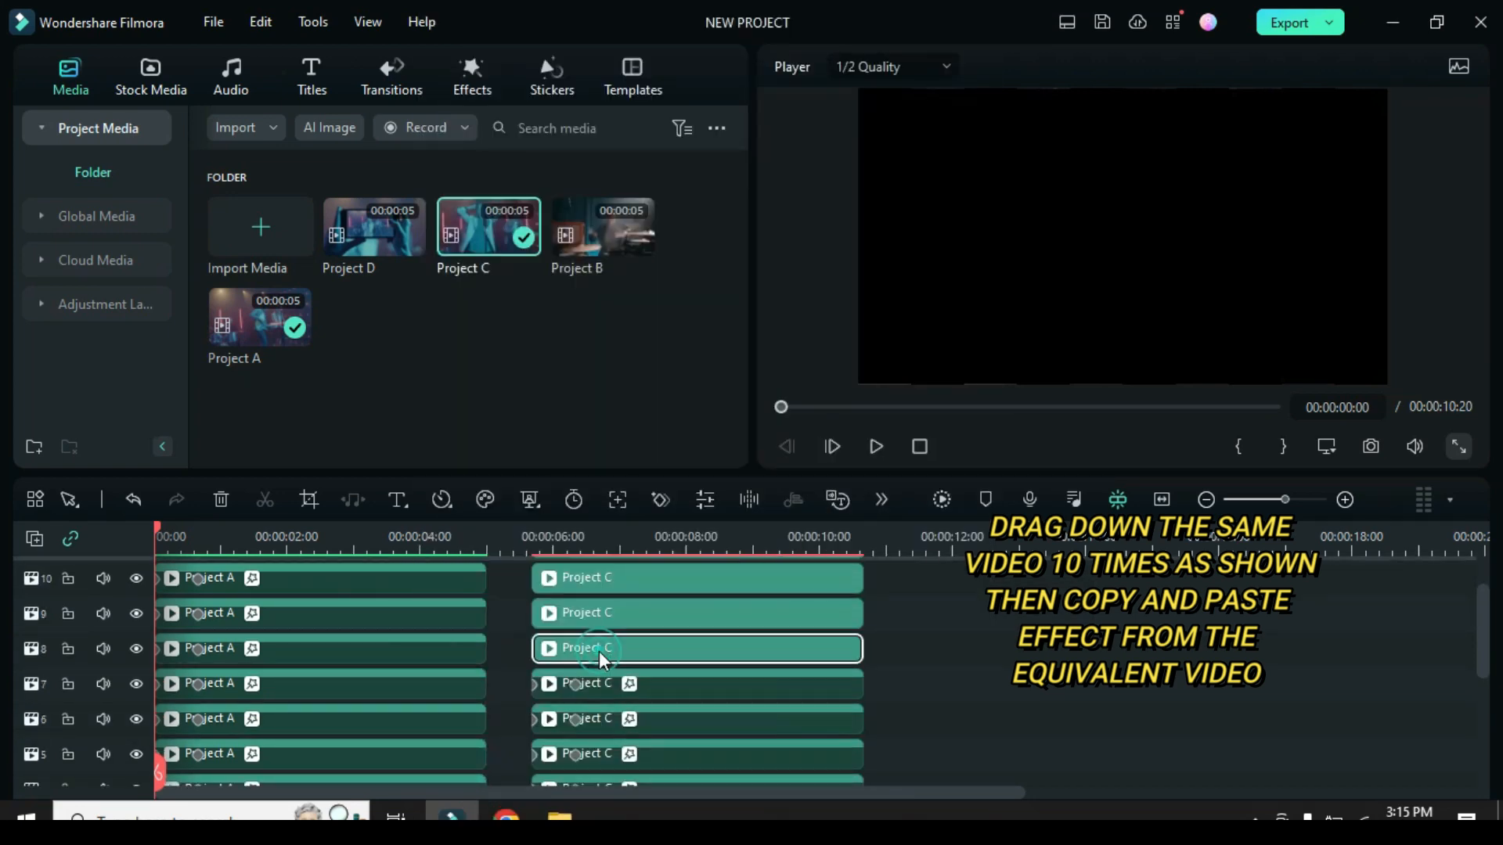
pyautogui.rightClick(598, 651)
pyautogui.scroll(-5, 641, 659)
pyautogui.click(640, 724)
# Step: Copy the effects of the Project A clip on track 9 and paste them onto track 9's Project C clip
pyautogui.rightClick(462, 610)
pyautogui.scroll(-5, 539, 631)
pyautogui.click(503, 707)
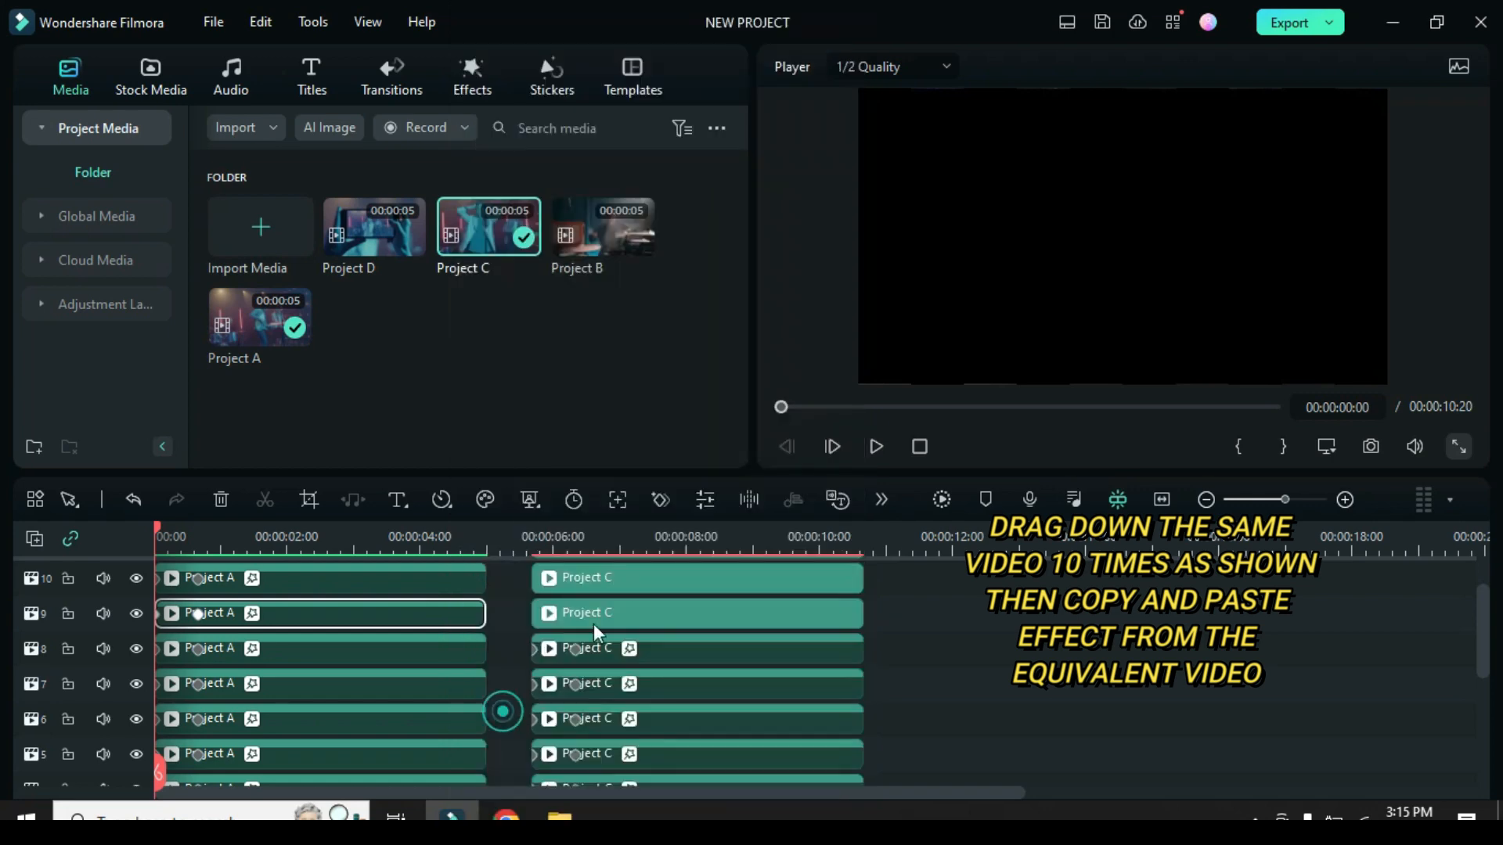
pyautogui.rightClick(594, 621)
pyautogui.scroll(-5, 646, 634)
pyautogui.click(652, 729)
# Step: Copy the effects of the Project A clip on track 10 and paste them onto track 10's Project C clip
pyautogui.scroll(2, 603, 689)
pyautogui.rightClick(425, 643)
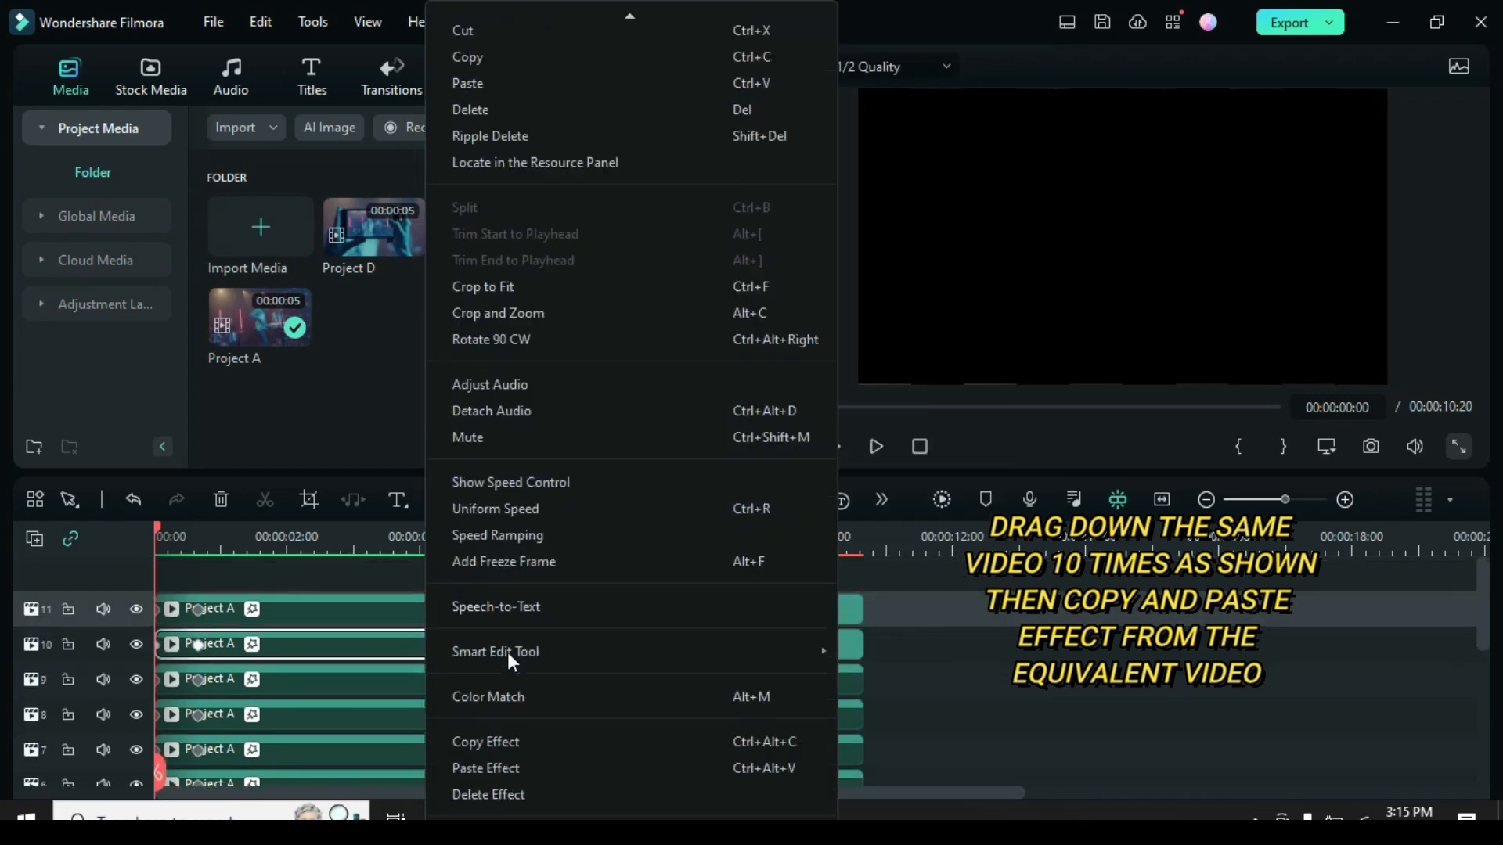
pyautogui.click(503, 764)
pyautogui.rightClick(598, 643)
pyautogui.scroll(-5, 659, 681)
pyautogui.click(659, 681)
# Step: Copy the effects of the Project A clip on track 11 and paste them onto track 11's Project C clip
pyautogui.rightClick(393, 609)
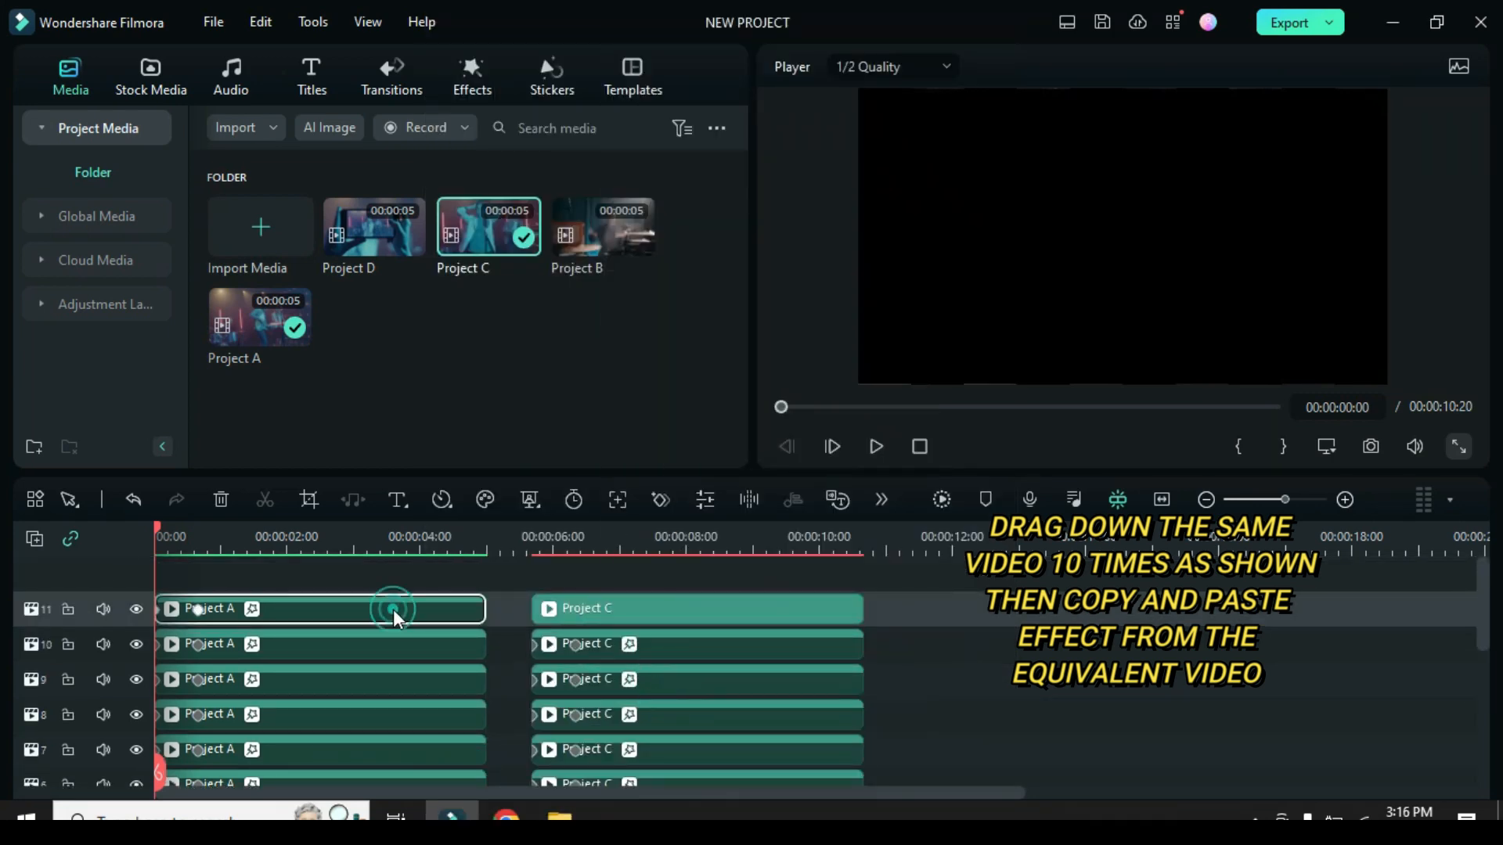
pyautogui.click(439, 688)
pyautogui.rightClick(608, 604)
pyautogui.scroll(-3, 665, 621)
pyautogui.click(666, 723)
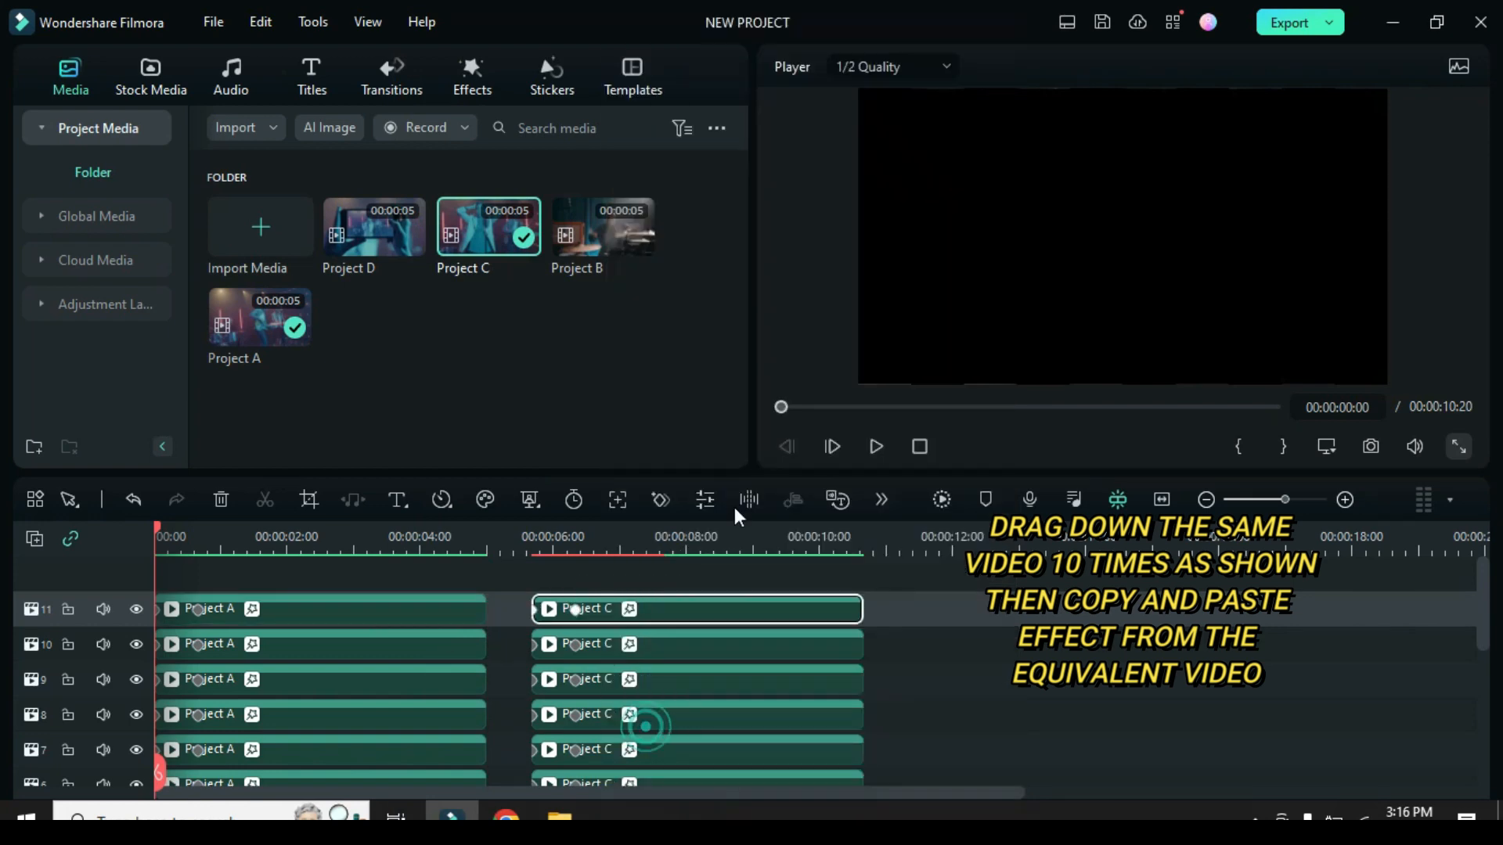
# Step: Select all the Project C clips on tracks 2 to 11 and cut them from the timeline
pyautogui.moveTo(582, 576); pyautogui.dragTo(736, 775)
pyautogui.rightClick(702, 603)
pyautogui.scroll(-1, 759, 487)
pyautogui.scroll(1, 753, 126)
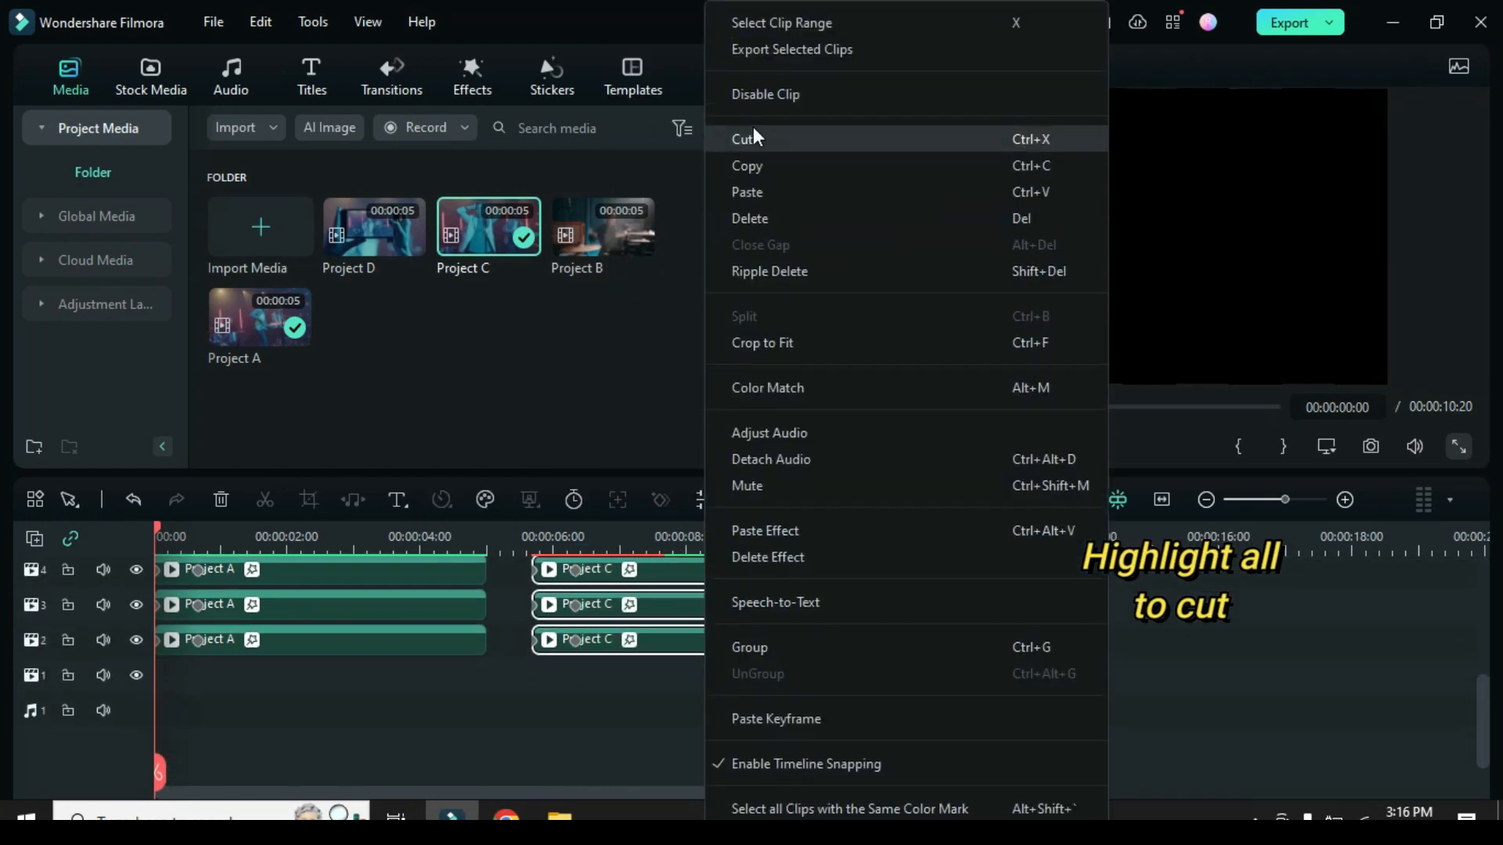
pyautogui.click(750, 143)
pyautogui.scroll(3, 356, 649)
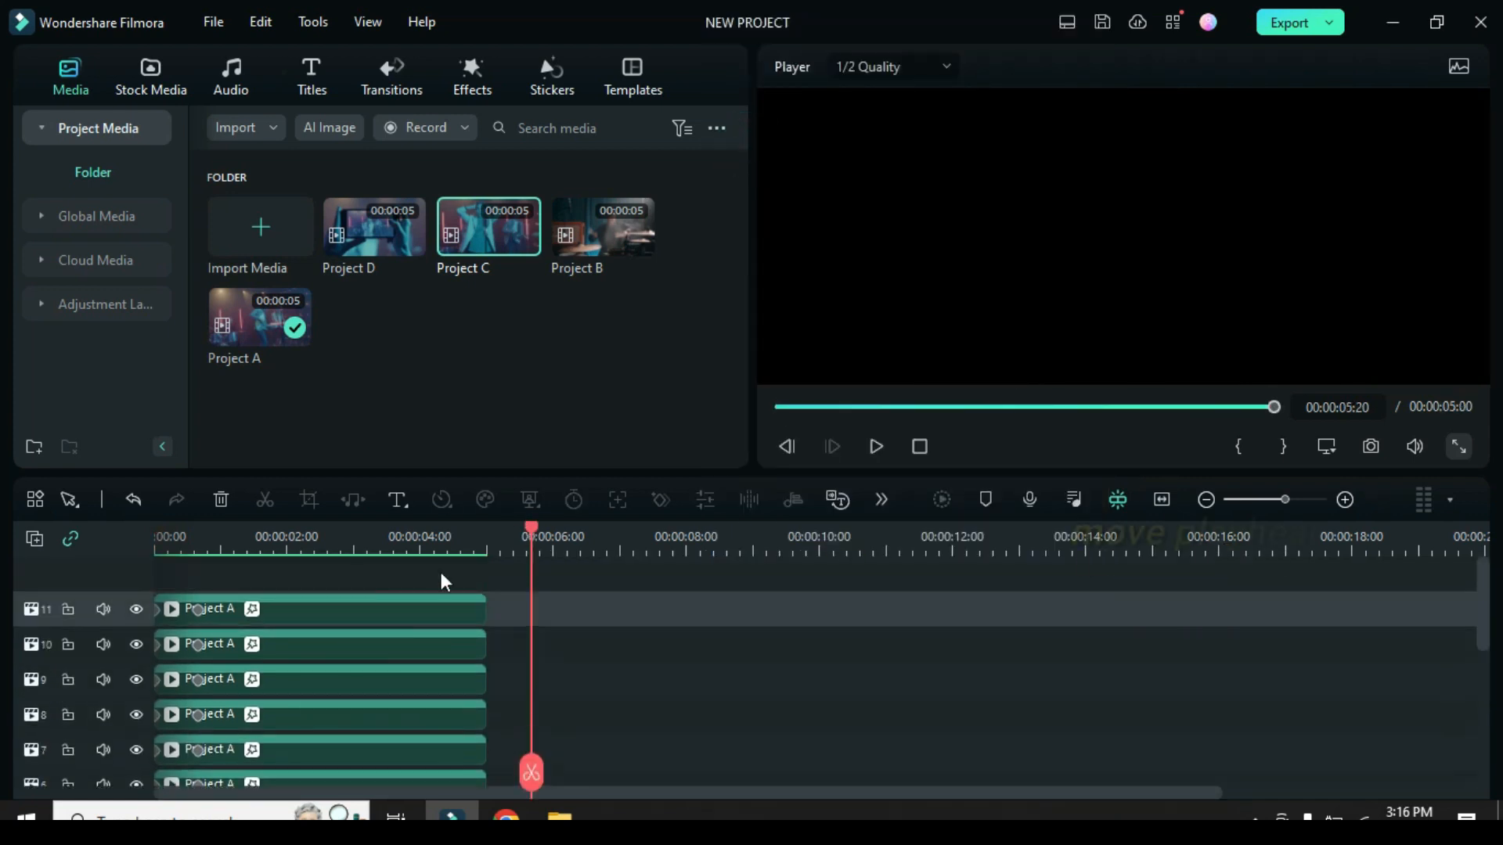
# Step: Add video tracks above track 11 and paste the cut Project C clips from track 12 upward at 00:00:03:00
pyautogui.moveTo(531, 540); pyautogui.dragTo(355, 557)
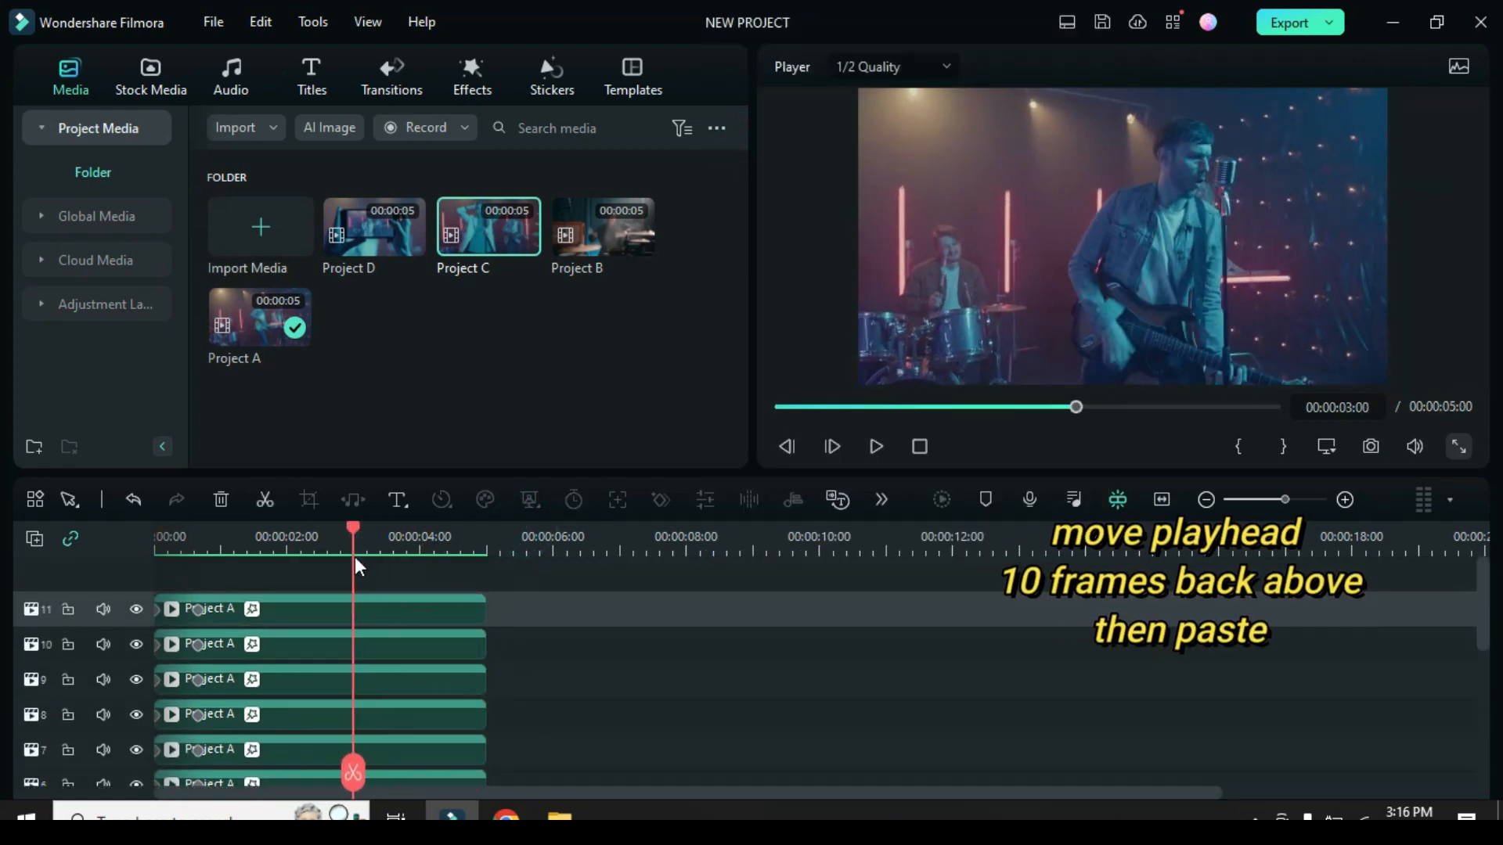
pyautogui.scroll(1, 373, 644)
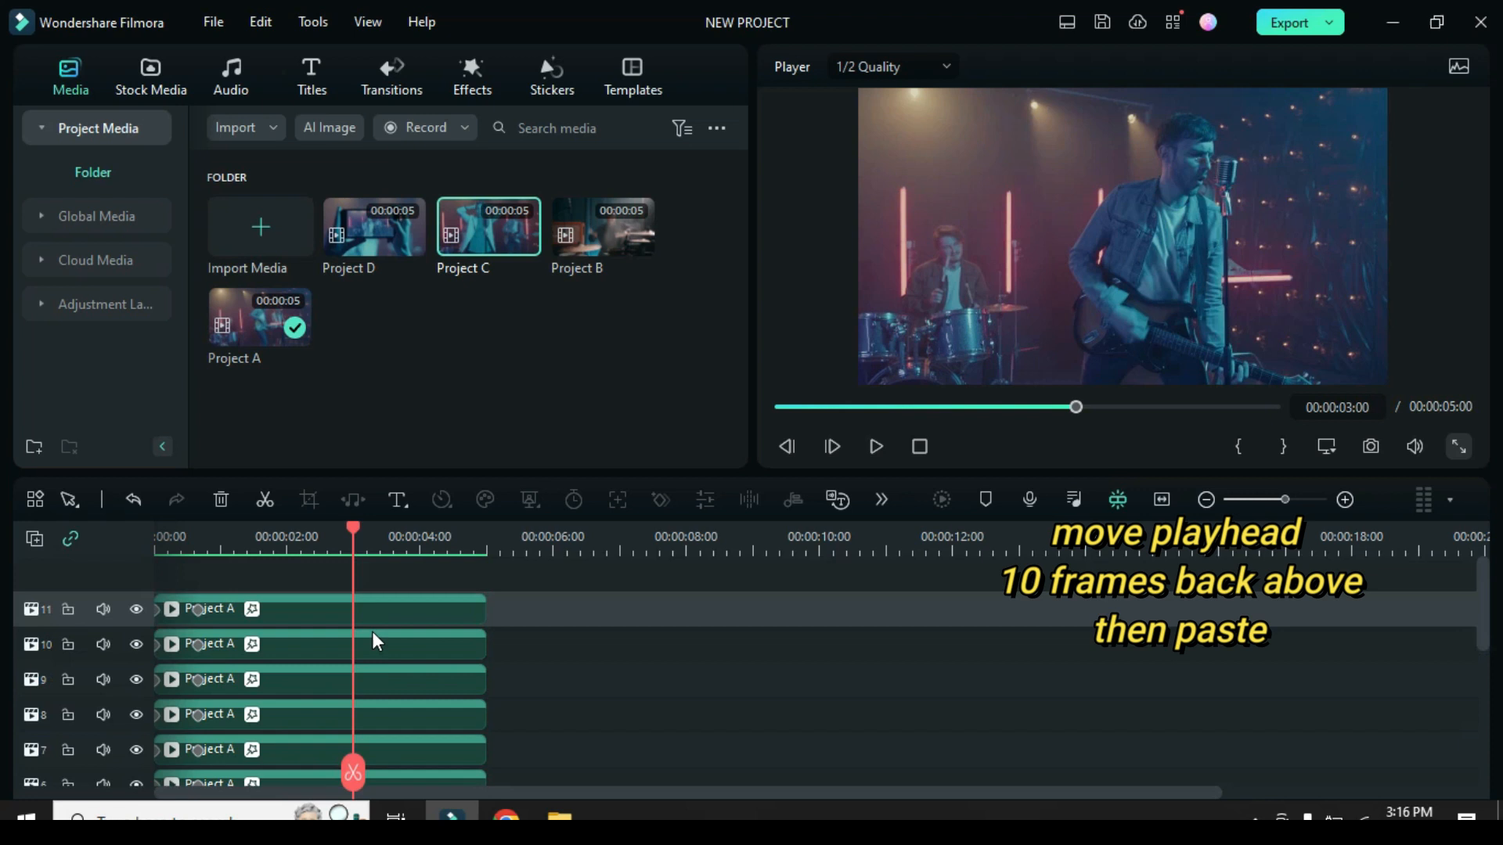
pyautogui.click(35, 539)
pyautogui.click(57, 571)
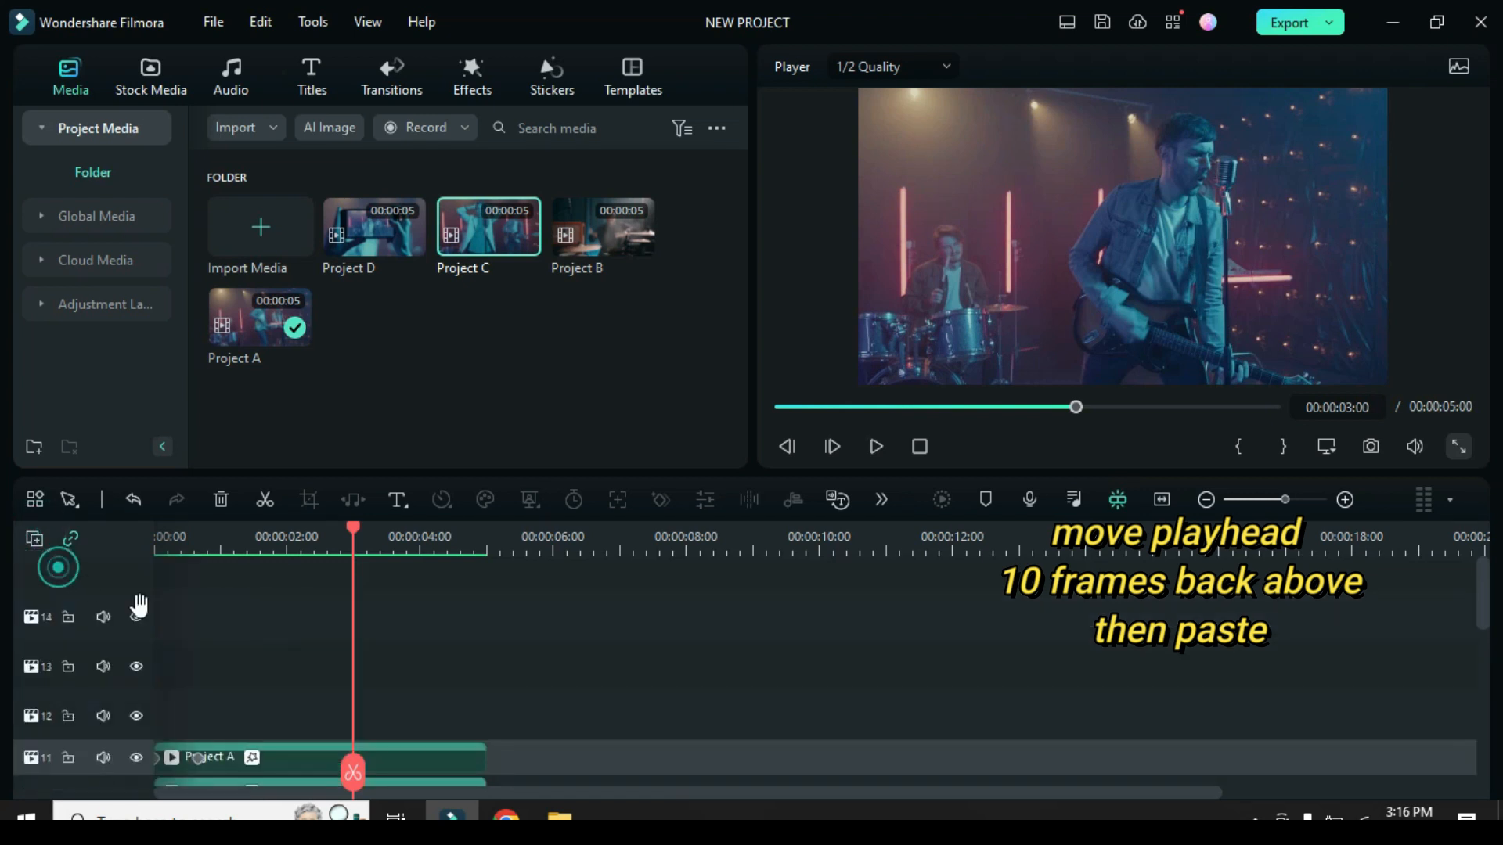
pyautogui.click(119, 674)
pyautogui.rightClick(373, 680)
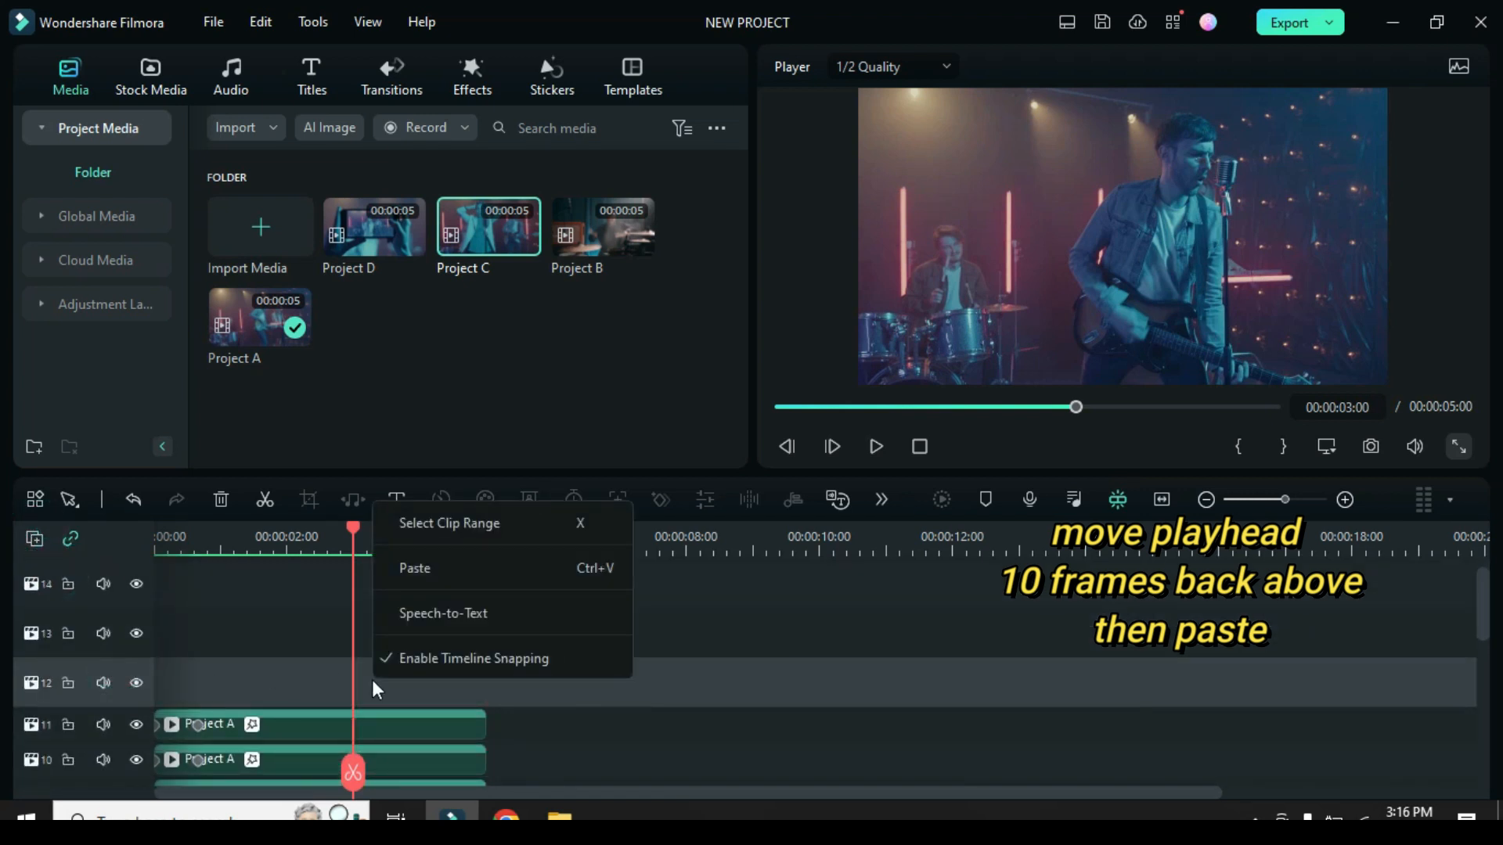
pyautogui.click(404, 565)
# Step: Reduce the height of the pasted Project C tracks to match the compact Project A tracks
pyautogui.scroll(-2, 531, 665)
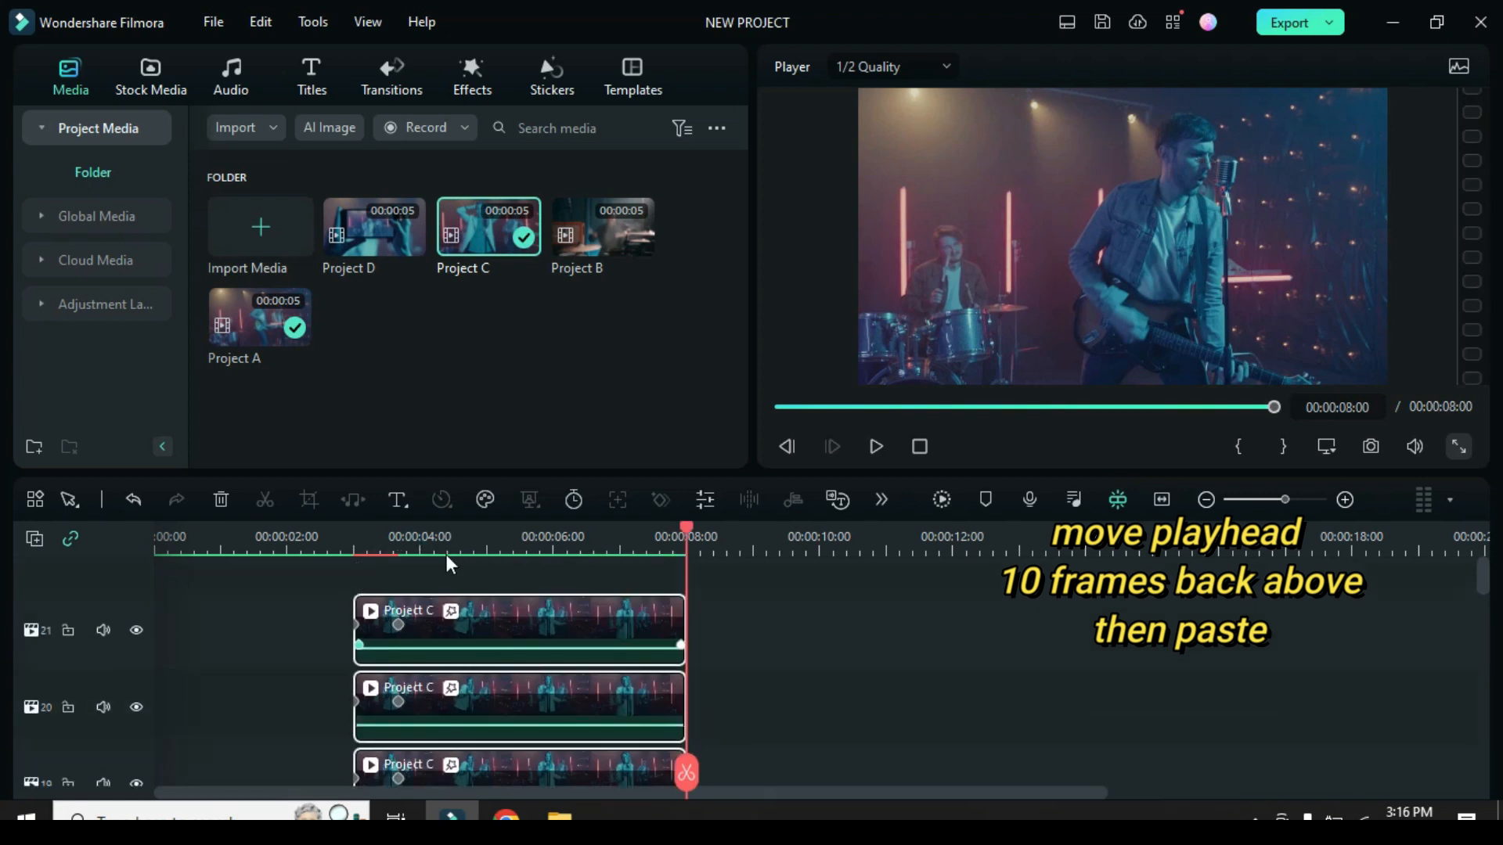
pyautogui.scroll(-2, 452, 669)
pyautogui.scroll(-2, 452, 670)
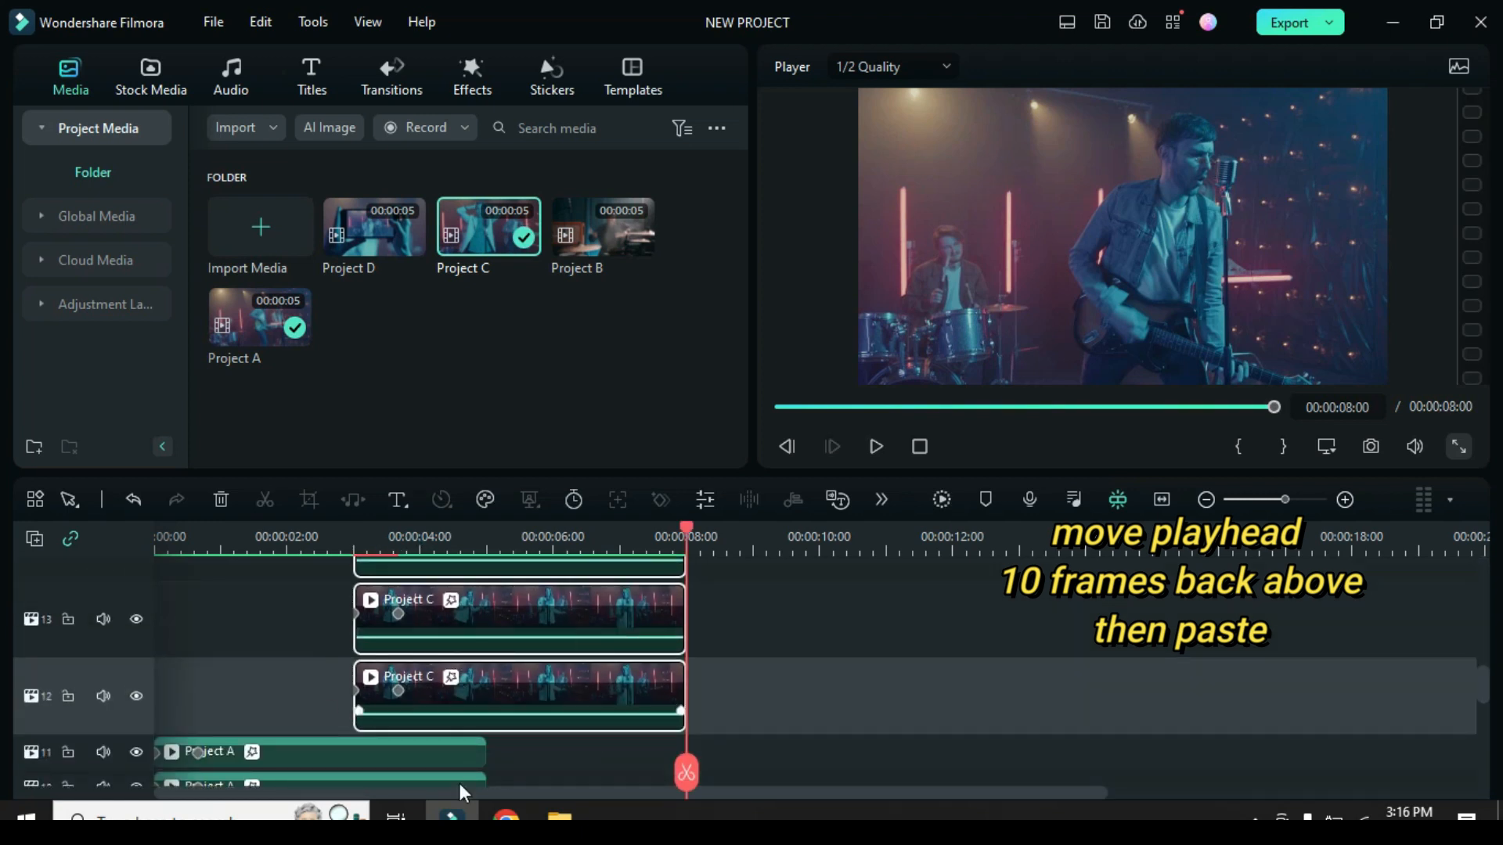
pyautogui.scroll(1, 420, 668)
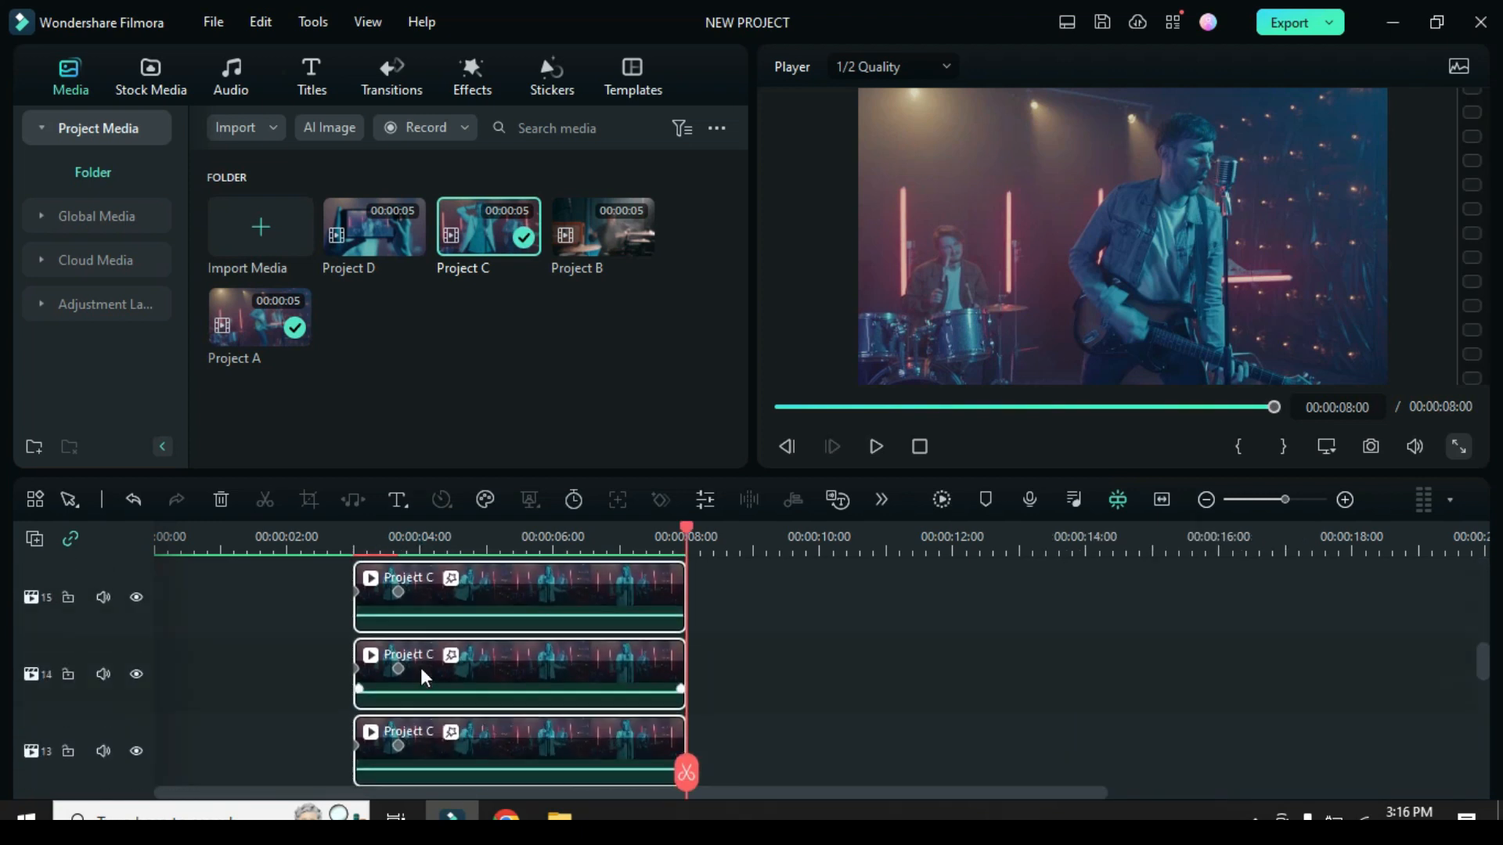
pyautogui.rightClick(103, 630)
pyautogui.moveTo(180, 716)
pyautogui.click(368, 717)
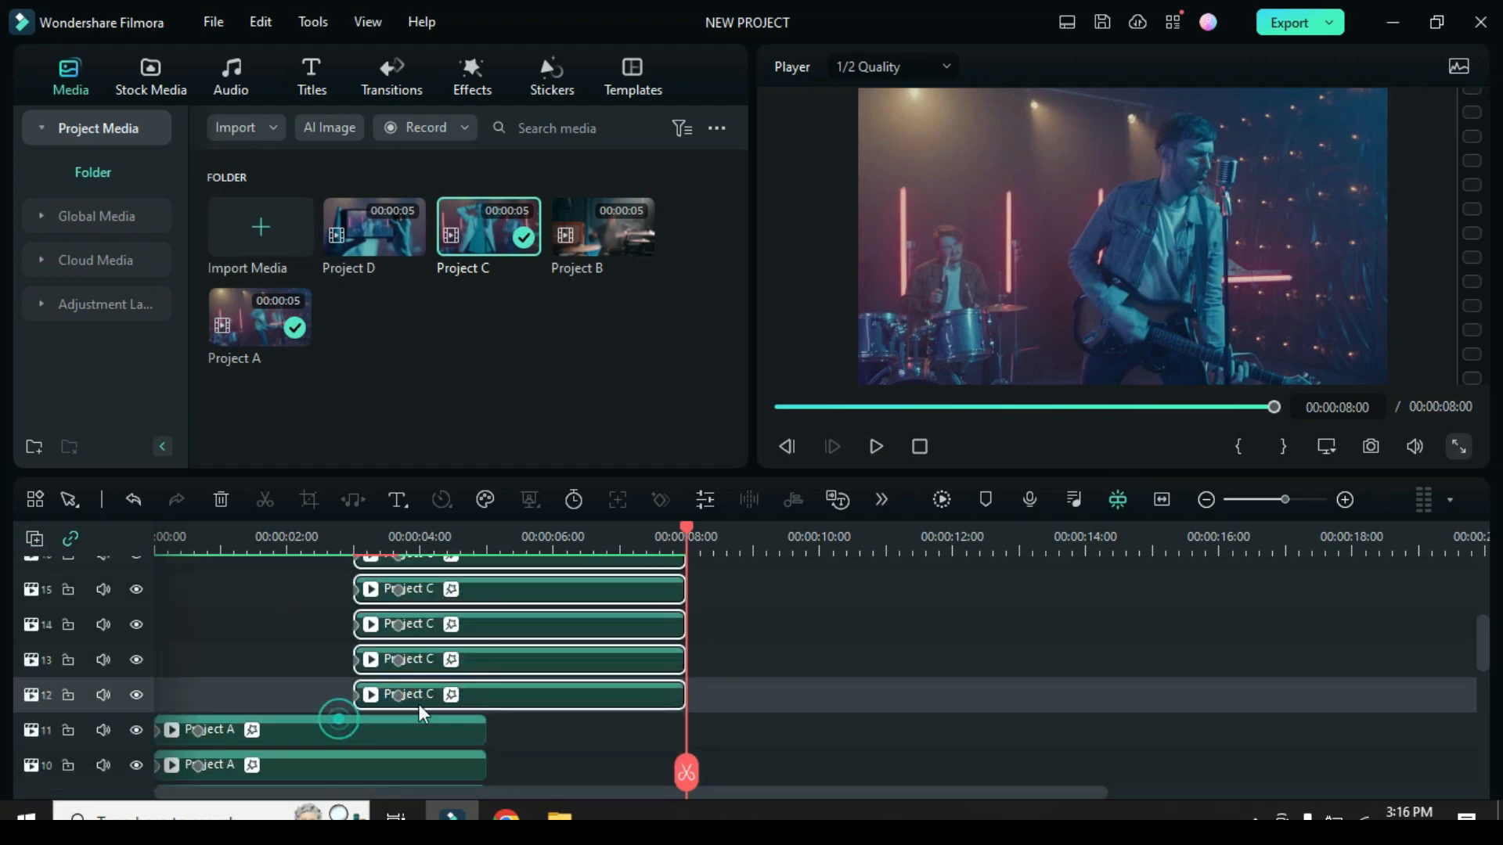
# Step: Select all clips and shift them together so the Project A clips start at 00:00:02:00
pyautogui.scroll(-3, 389, 663)
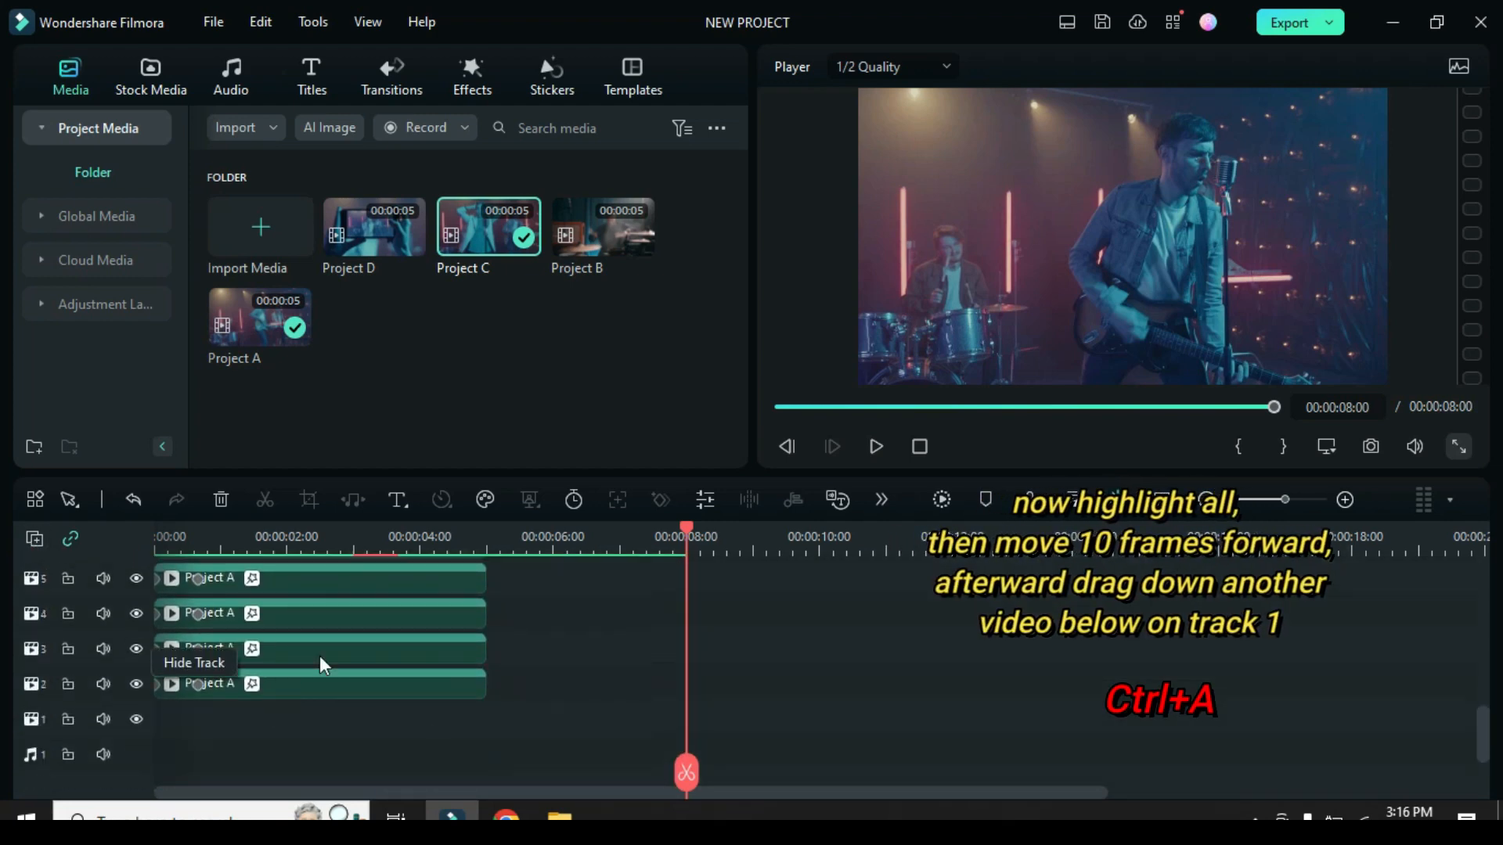
pyautogui.click(384, 680)
pyautogui.hotkey('ctrl', 'a')
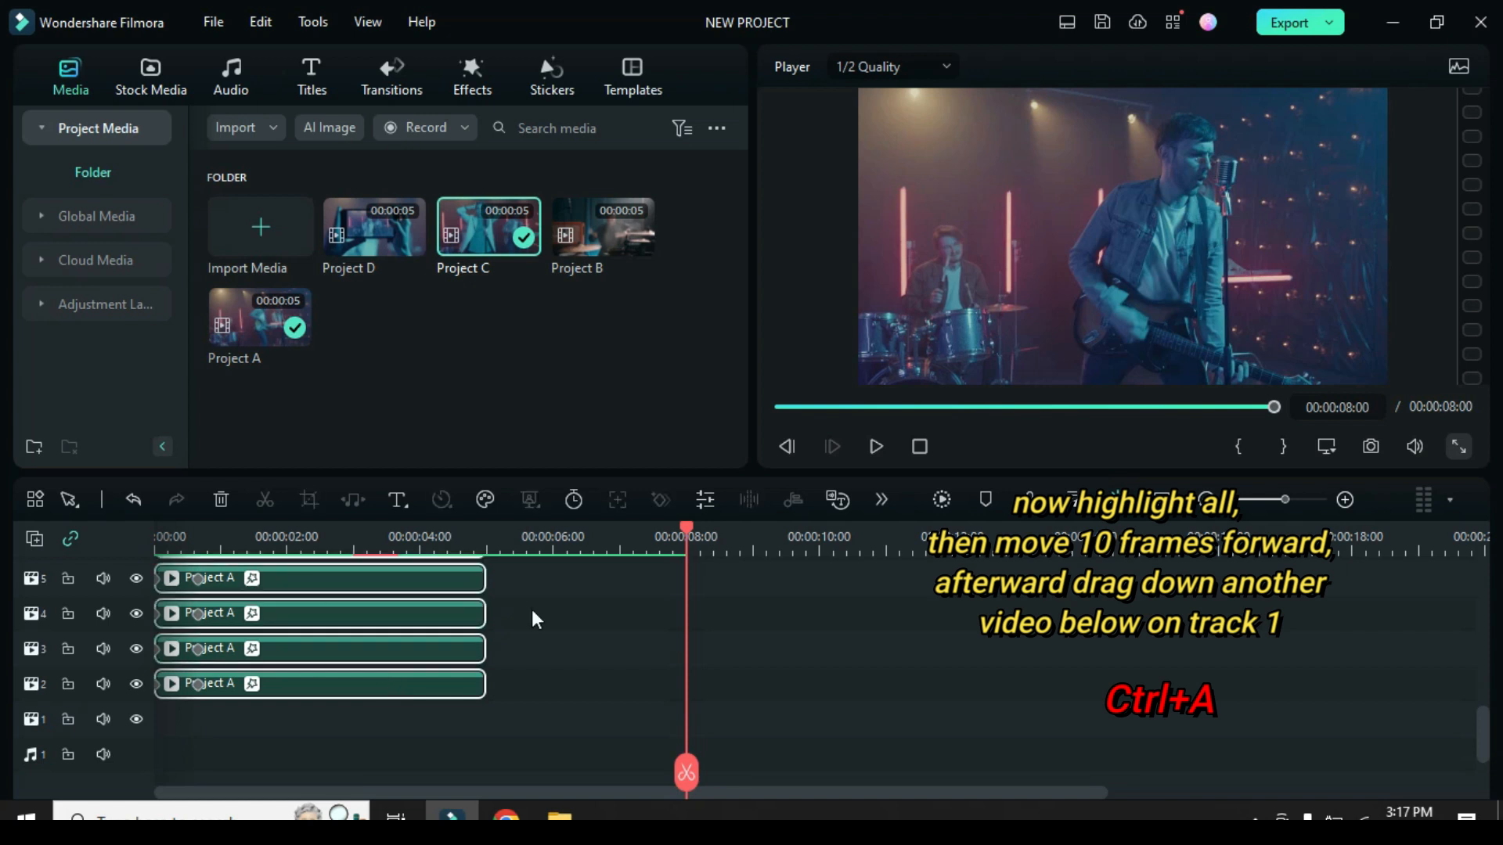
pyautogui.scroll(7, 534, 612)
pyautogui.click(851, 403)
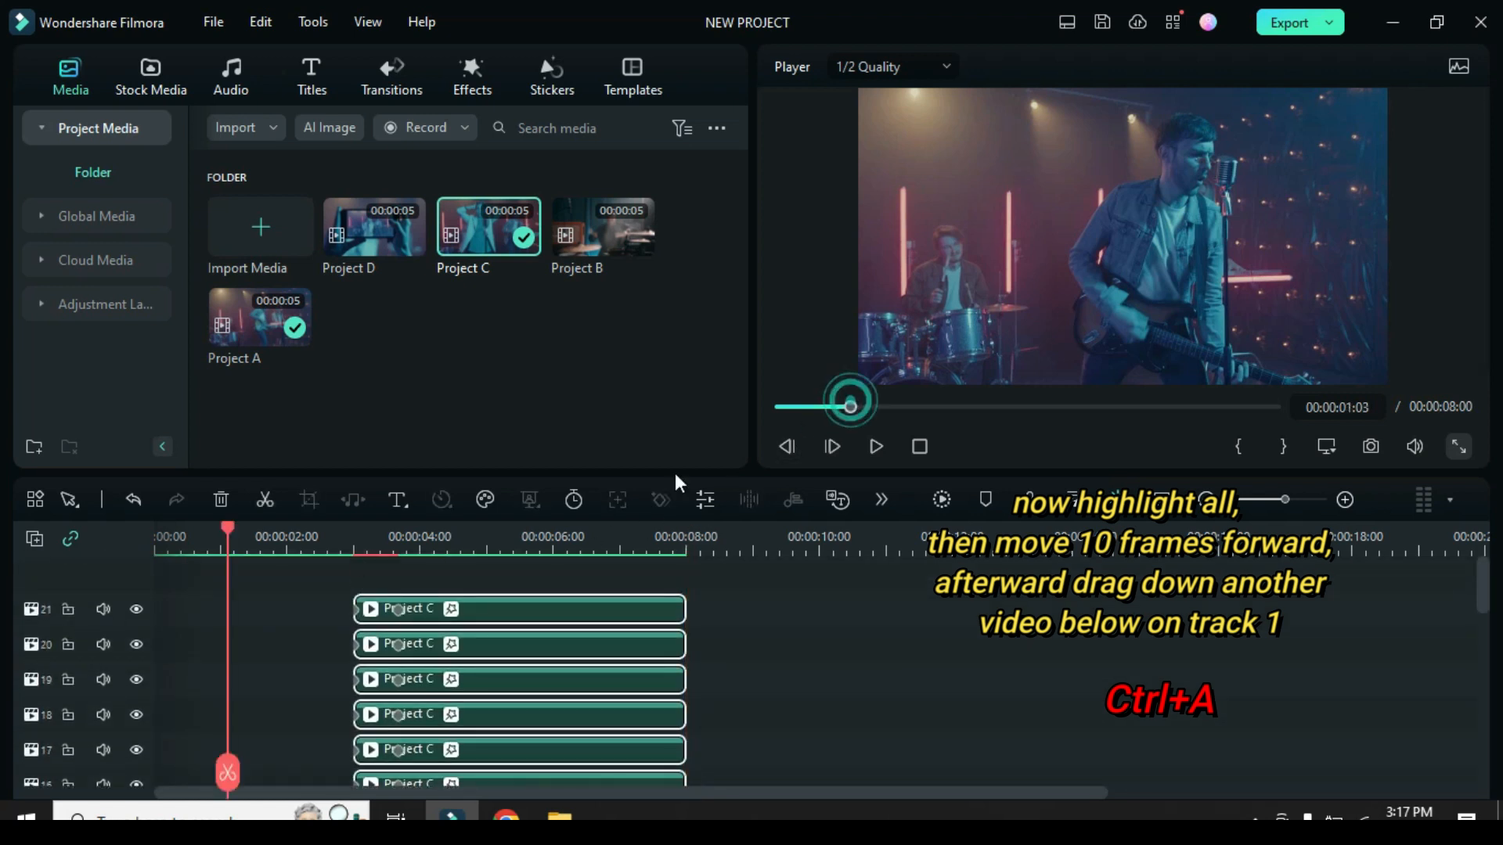
pyautogui.moveTo(235, 524); pyautogui.dragTo(286, 524)
pyautogui.scroll(-3, 417, 681)
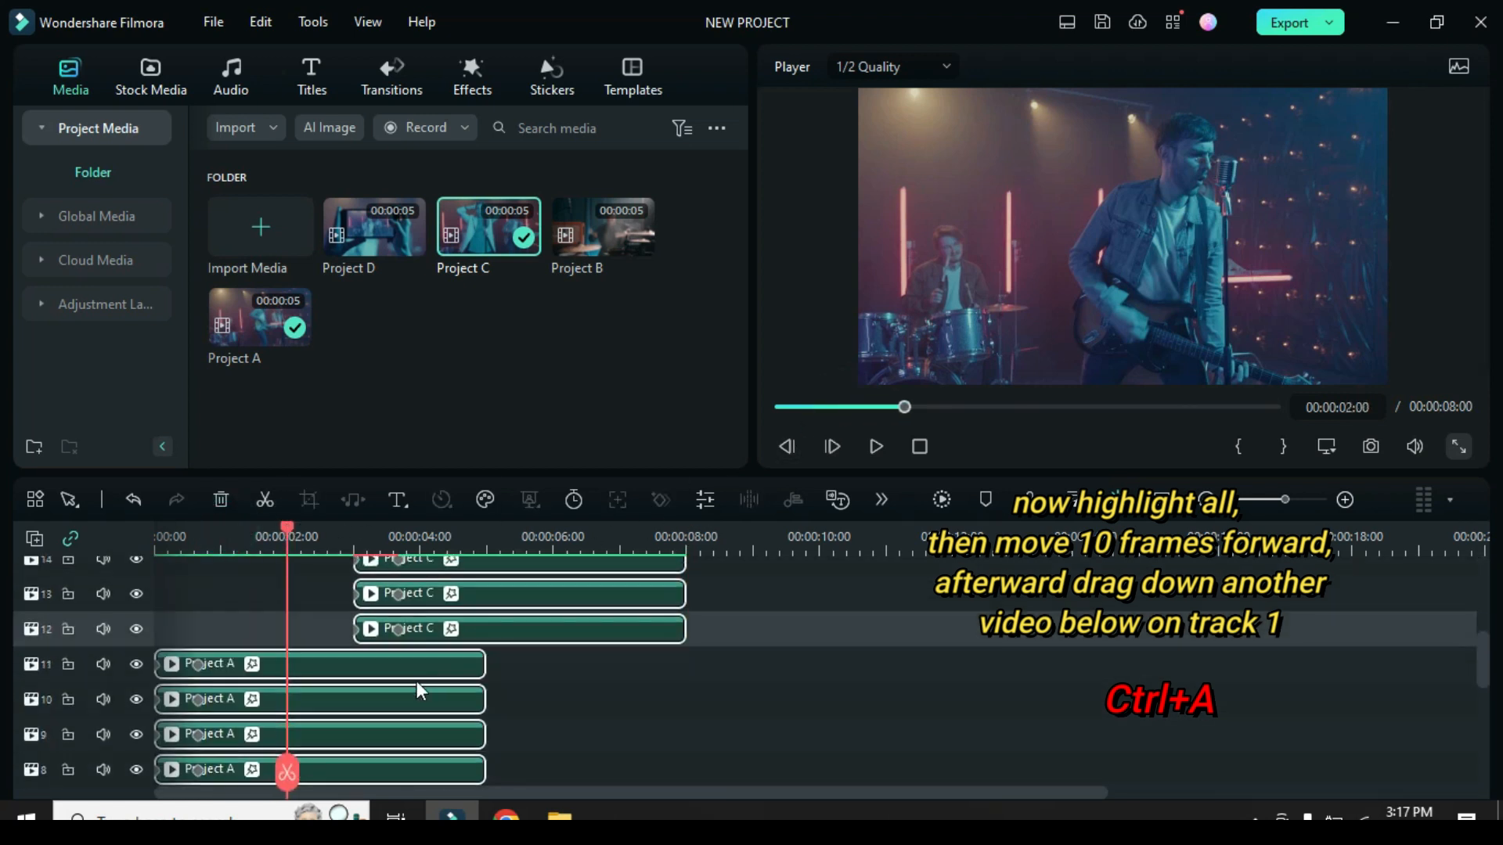
pyautogui.scroll(-3, 416, 681)
pyautogui.moveTo(308, 684); pyautogui.dragTo(457, 688)
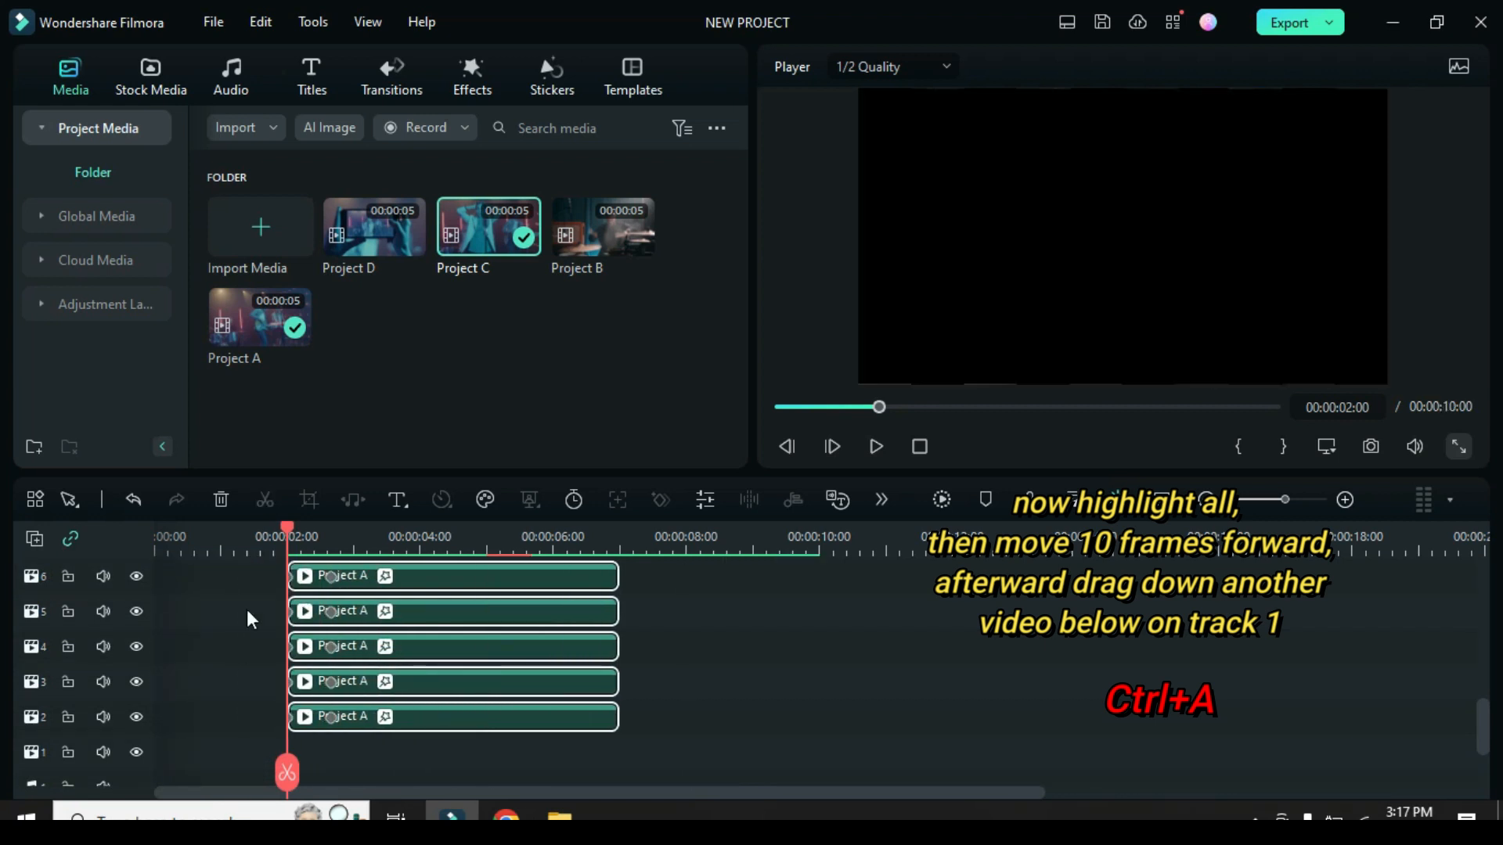
# Step: Place the Project B clip on track 1 at the start of the timeline, below the Project A clips
pyautogui.scroll(4, 644, 647)
pyautogui.scroll(-5, 555, 622)
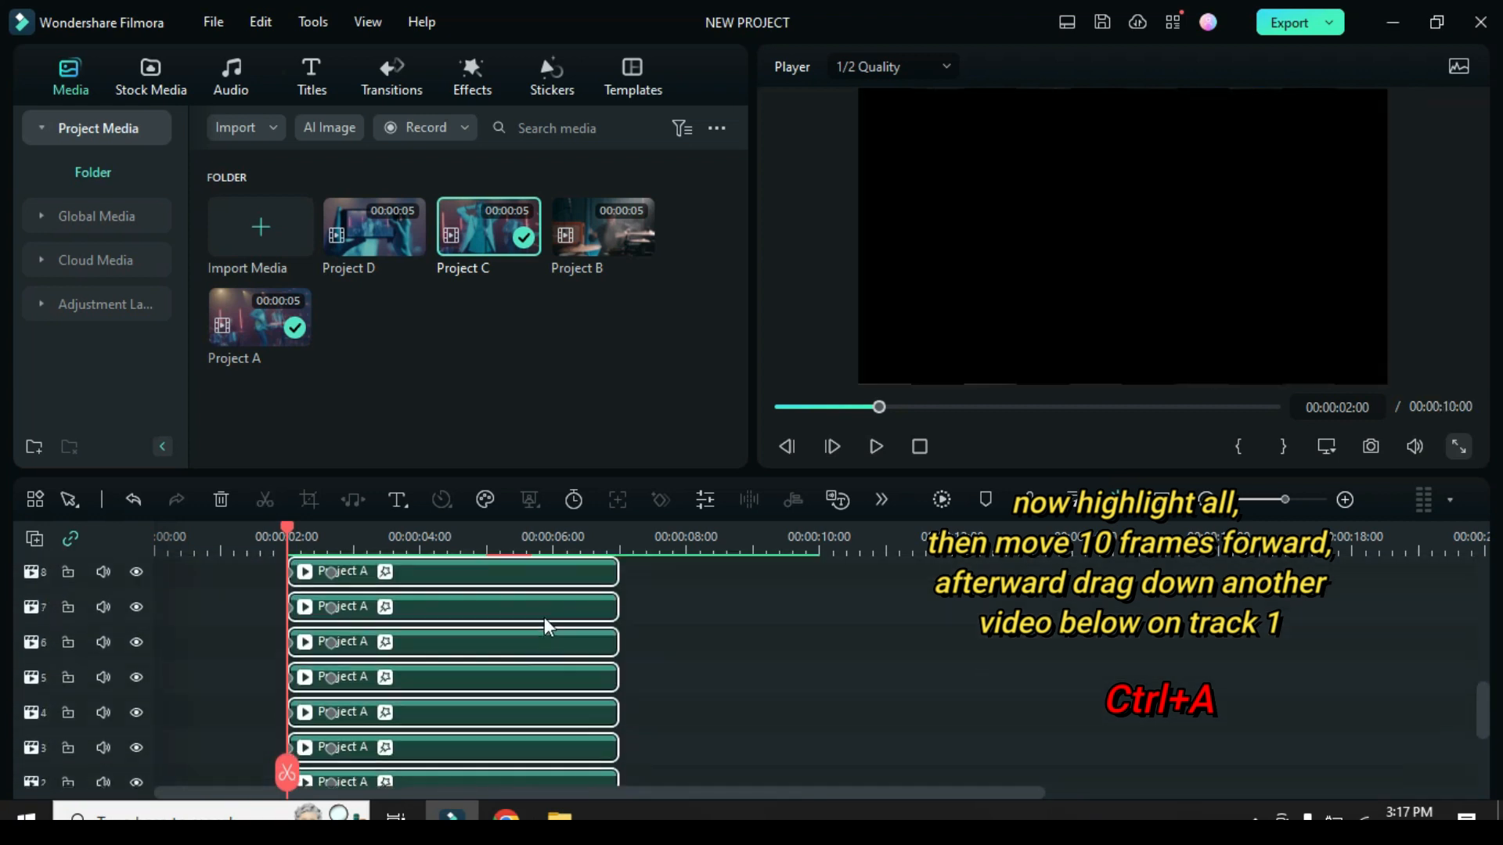
pyautogui.scroll(-1, 327, 680)
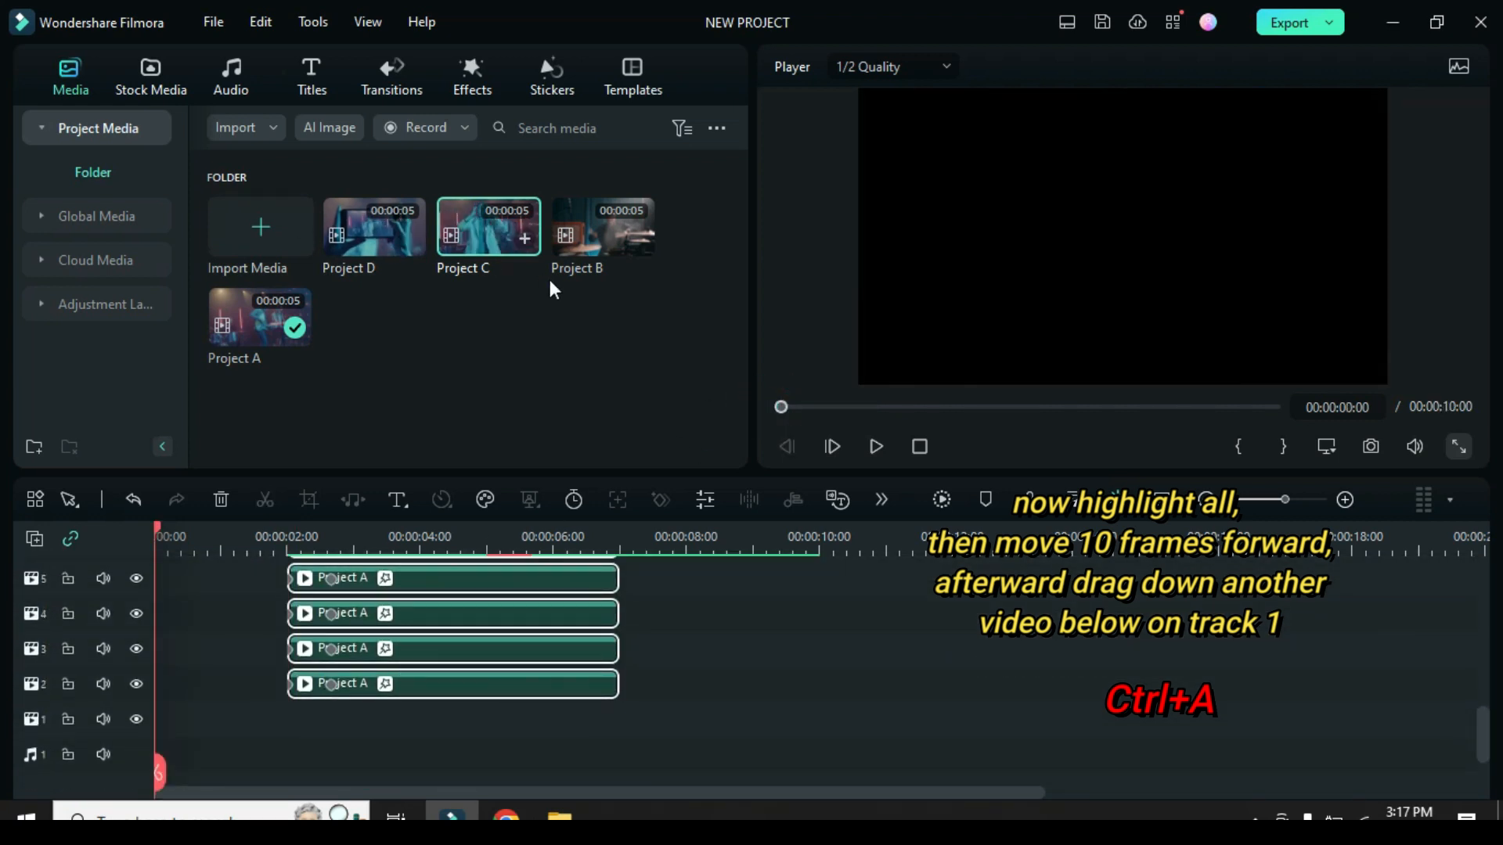
pyautogui.moveTo(581, 227); pyautogui.dragTo(210, 722)
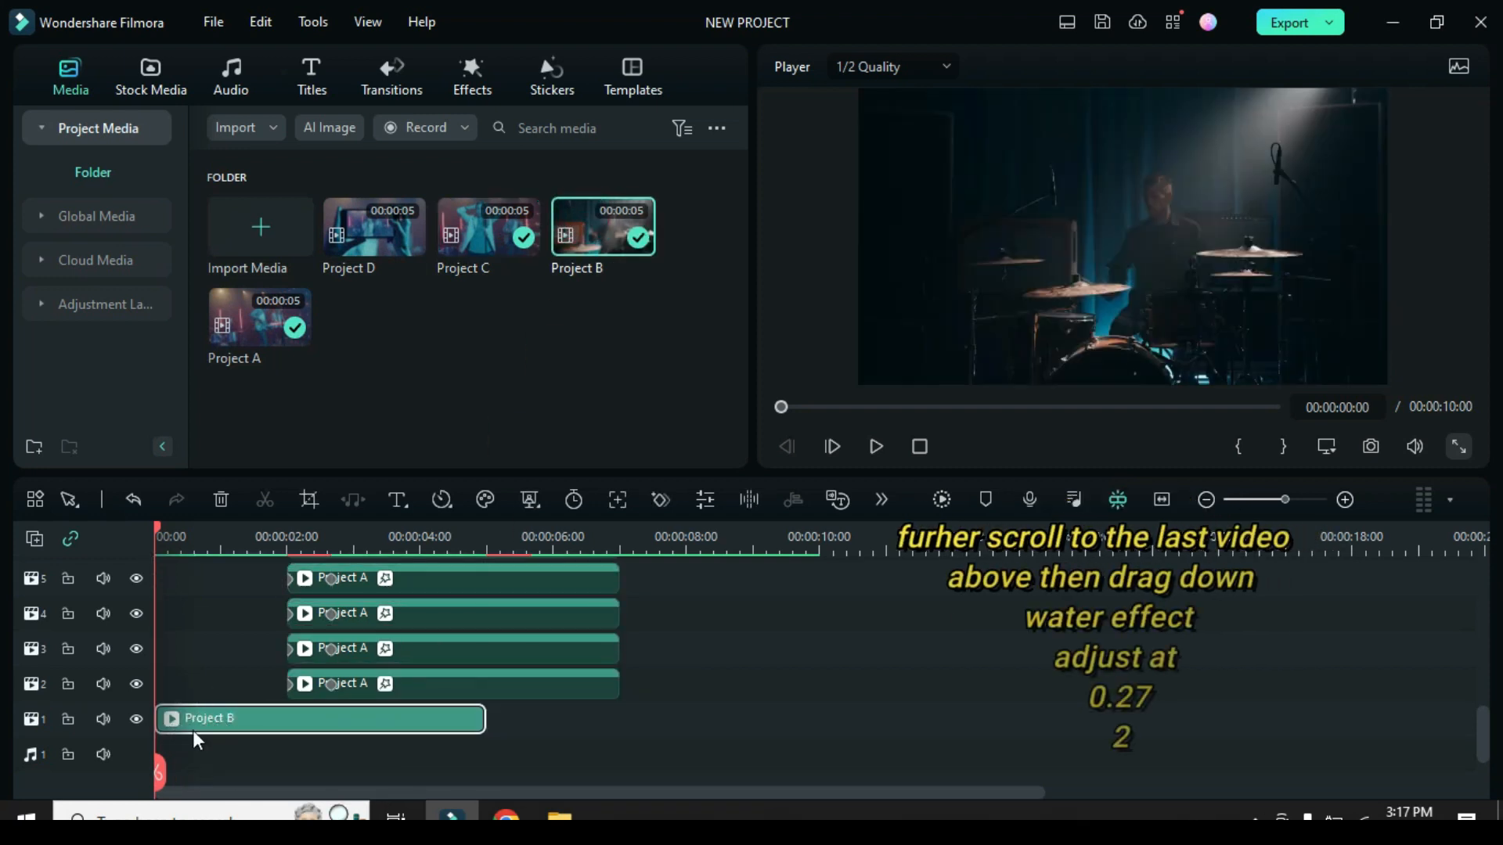
# Step: Add the Water effect on track 22, above the topmost Project C clip, starting at 00:00:05:00
pyautogui.scroll(2, 382, 703)
pyautogui.scroll(5, 380, 698)
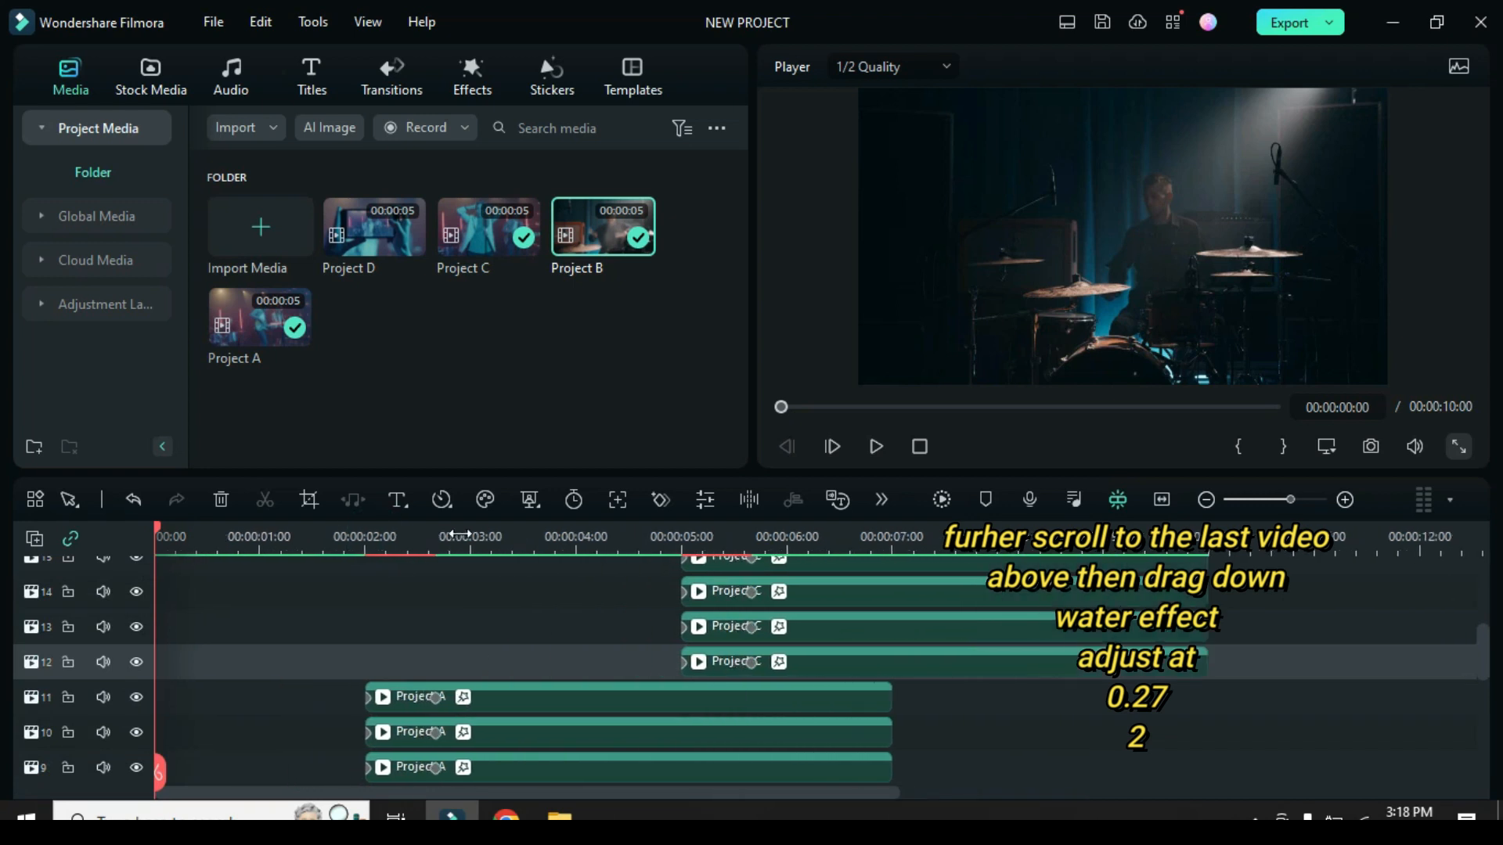
pyautogui.click(472, 76)
pyautogui.scroll(3, 696, 622)
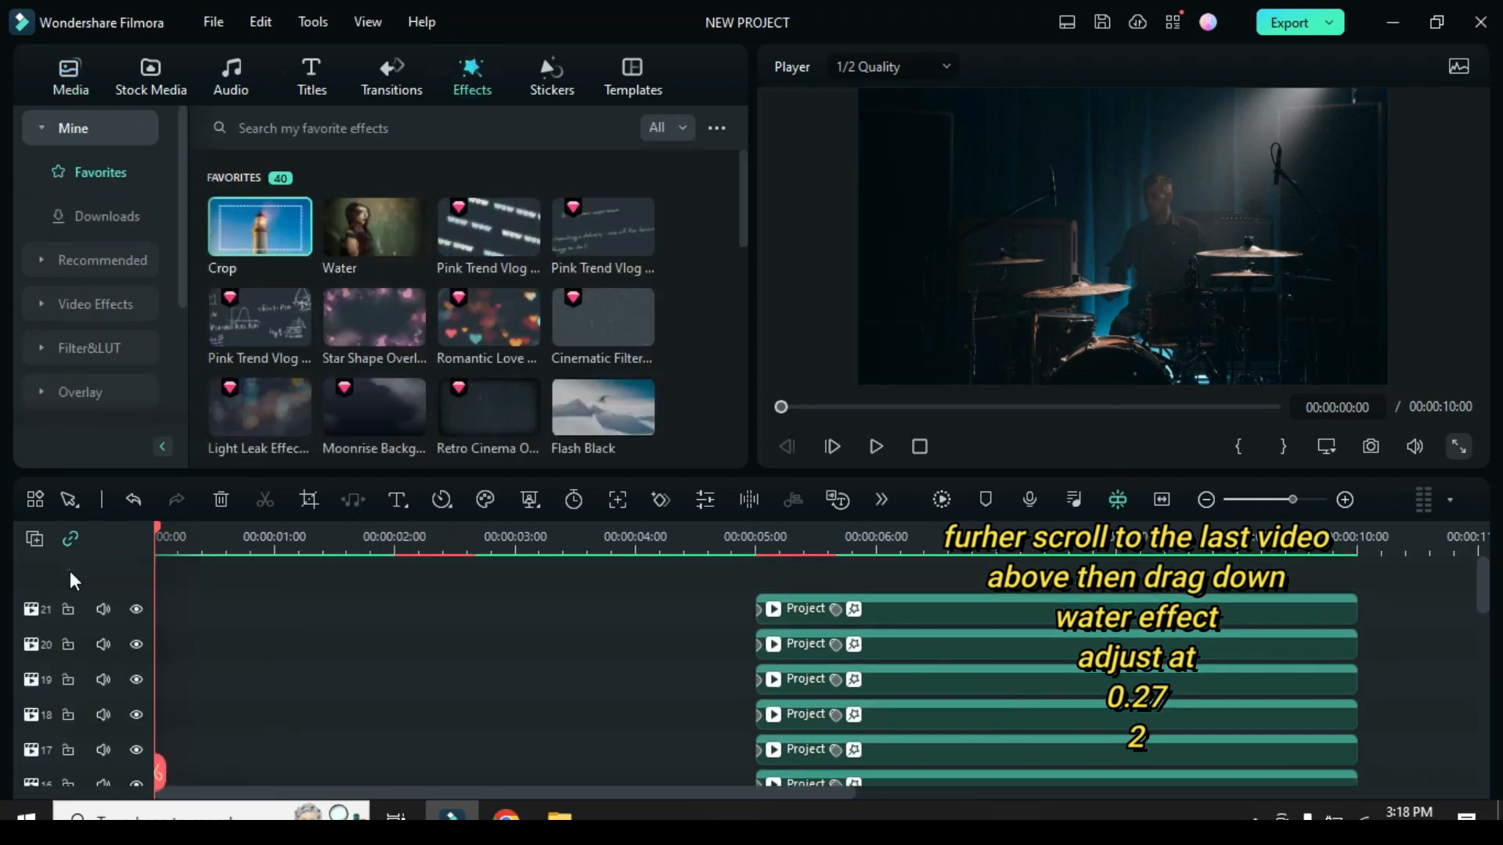
pyautogui.click(122, 603)
pyautogui.moveTo(446, 249); pyautogui.dragTo(771, 612)
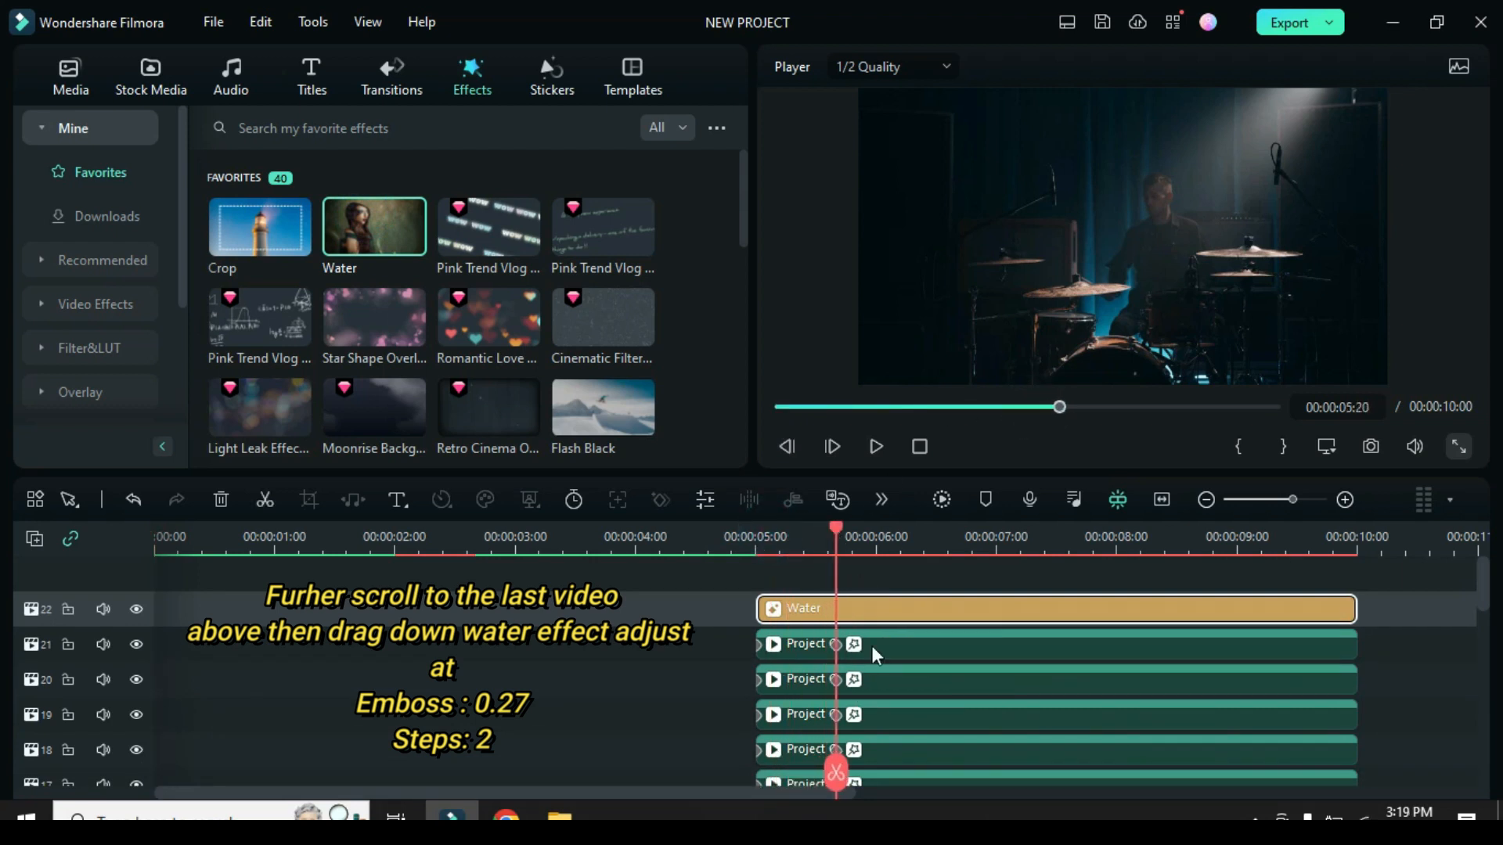
# Step: Split the Water effect on track 22 at 00:00:05:20 and delete the part after the cut
pyautogui.click(867, 608)
pyautogui.click(264, 501)
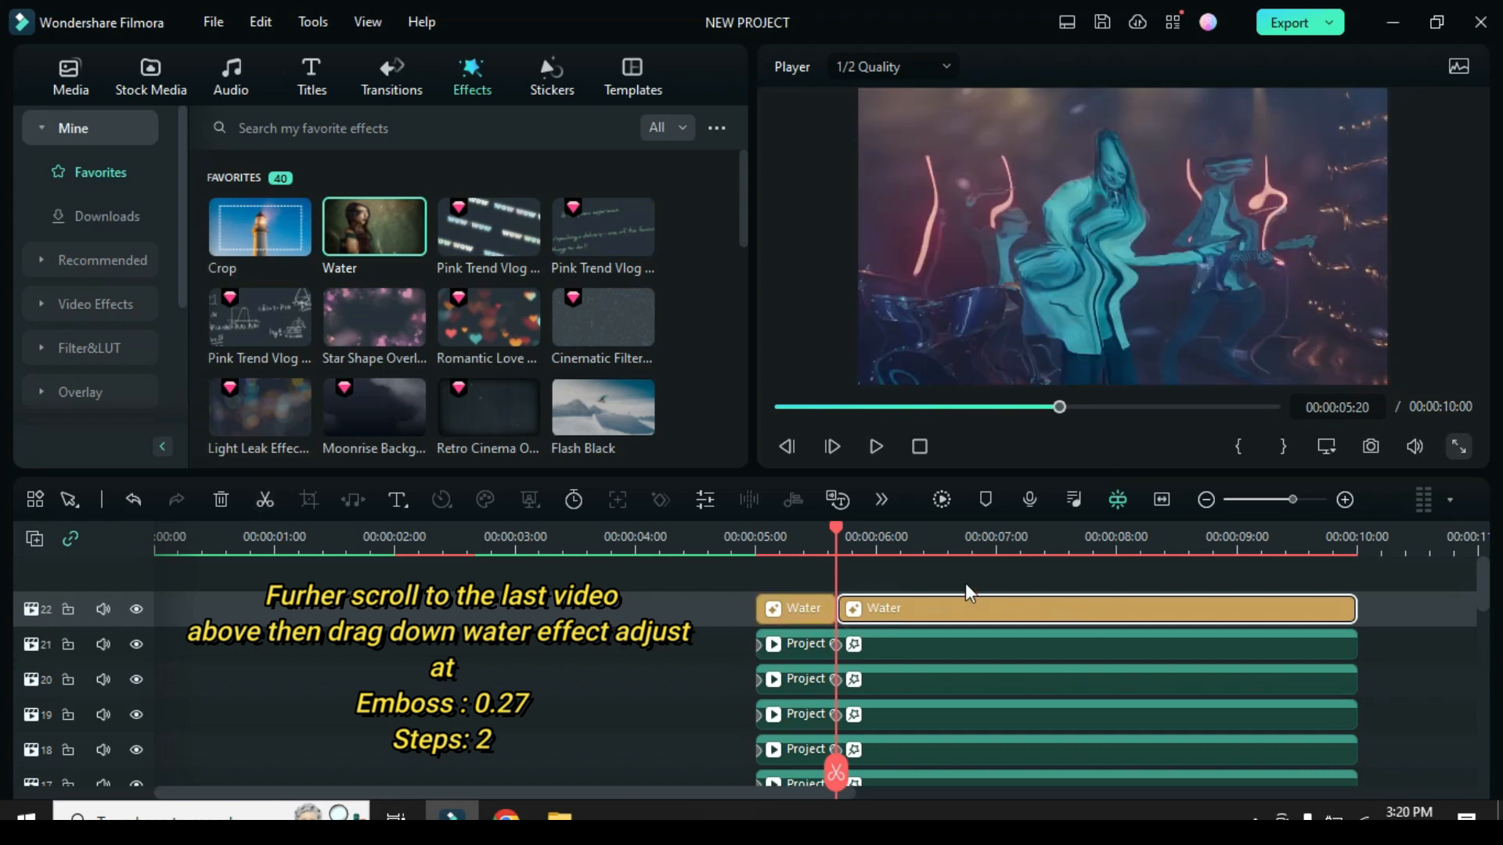
pyautogui.click(221, 500)
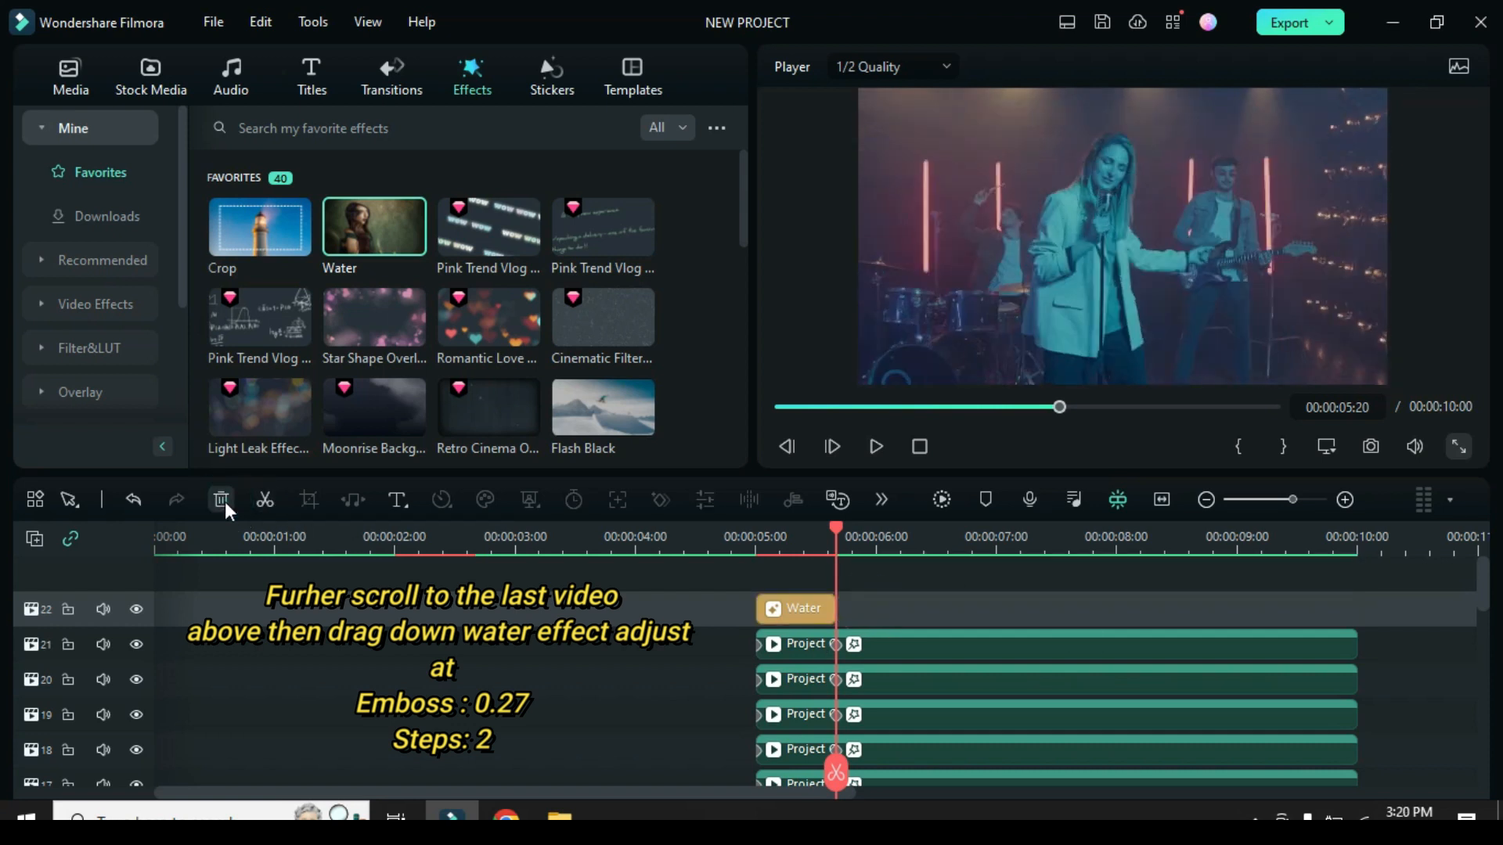
# Step: Set the shortened Water effect's Emboss to 0.27 and Steps to 2, and apply the settings
pyautogui.click(792, 608)
pyautogui.doubleClick(794, 608)
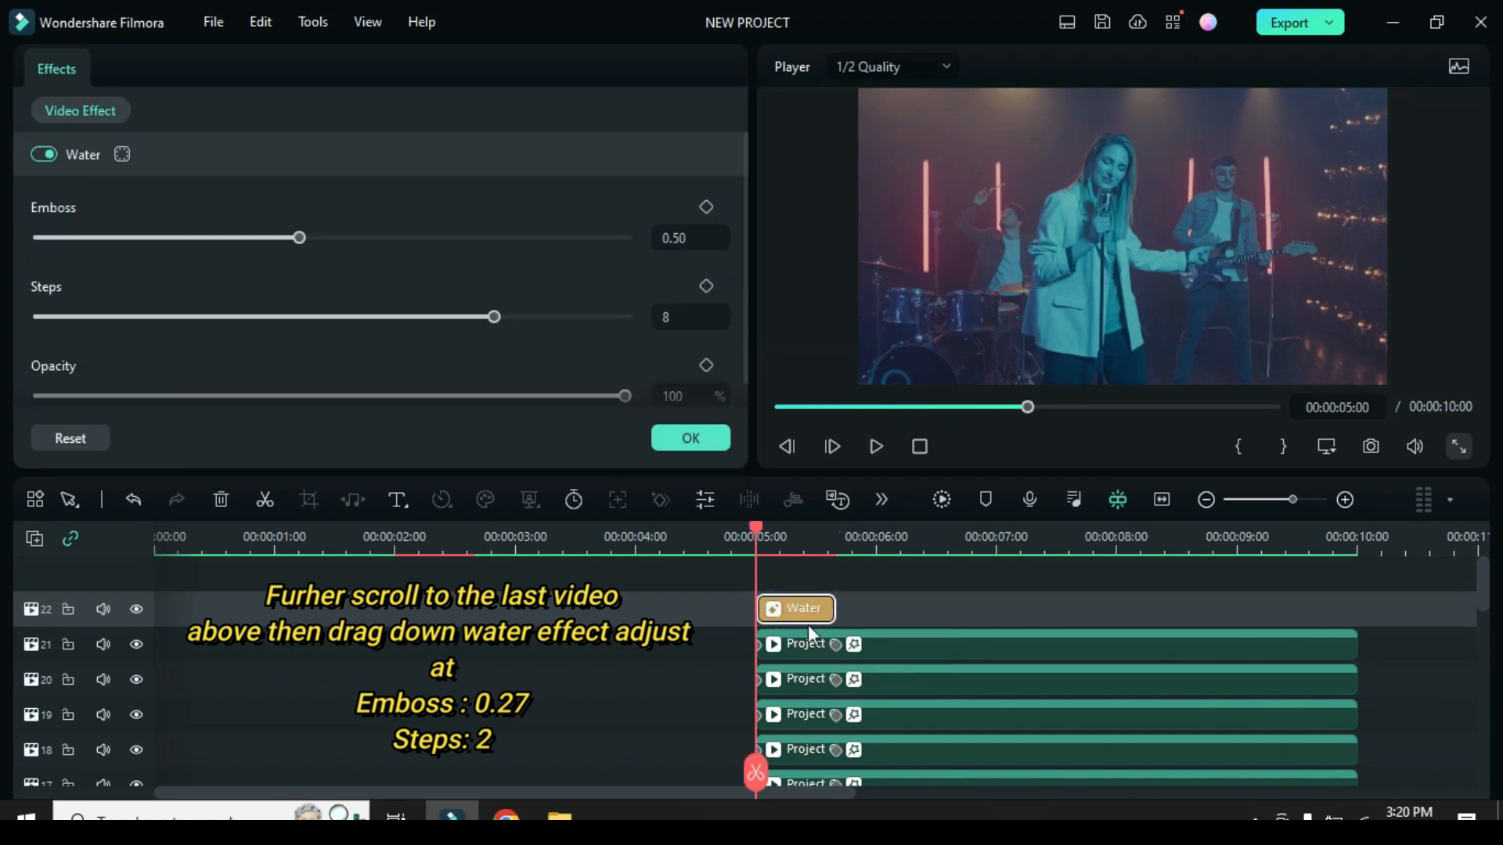
pyautogui.click(679, 238)
pyautogui.write('27')
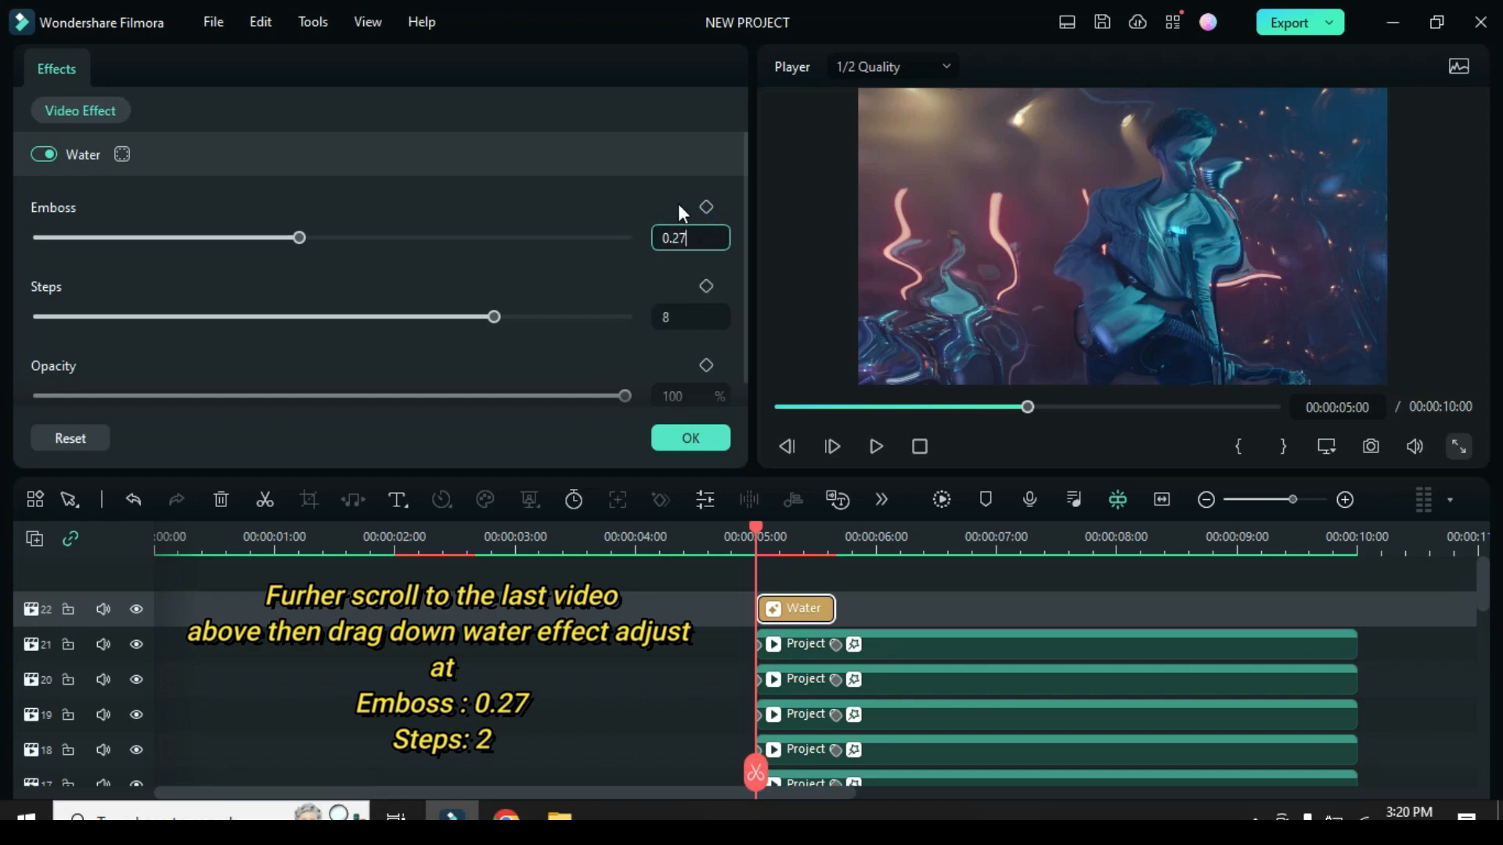
pyautogui.moveTo(706, 315); pyautogui.dragTo(655, 315)
pyautogui.write('2')
pyautogui.click(610, 279)
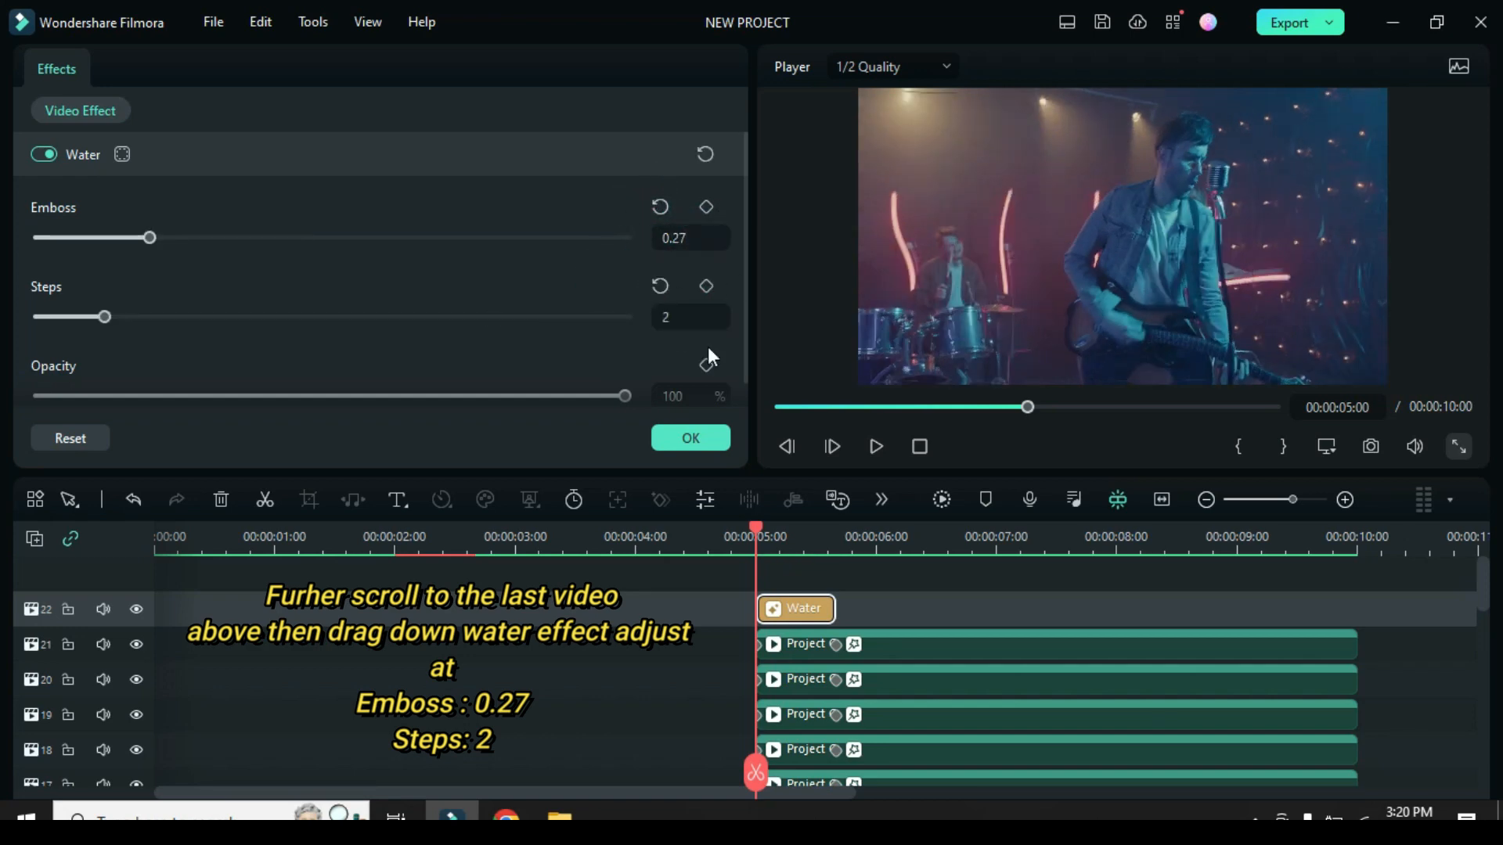
pyautogui.click(691, 438)
# Step: Copy the Water effect from track 22 and paste it on track 12 at 00:00:02:00, above the topmost Project A clip
pyautogui.rightClick(791, 606)
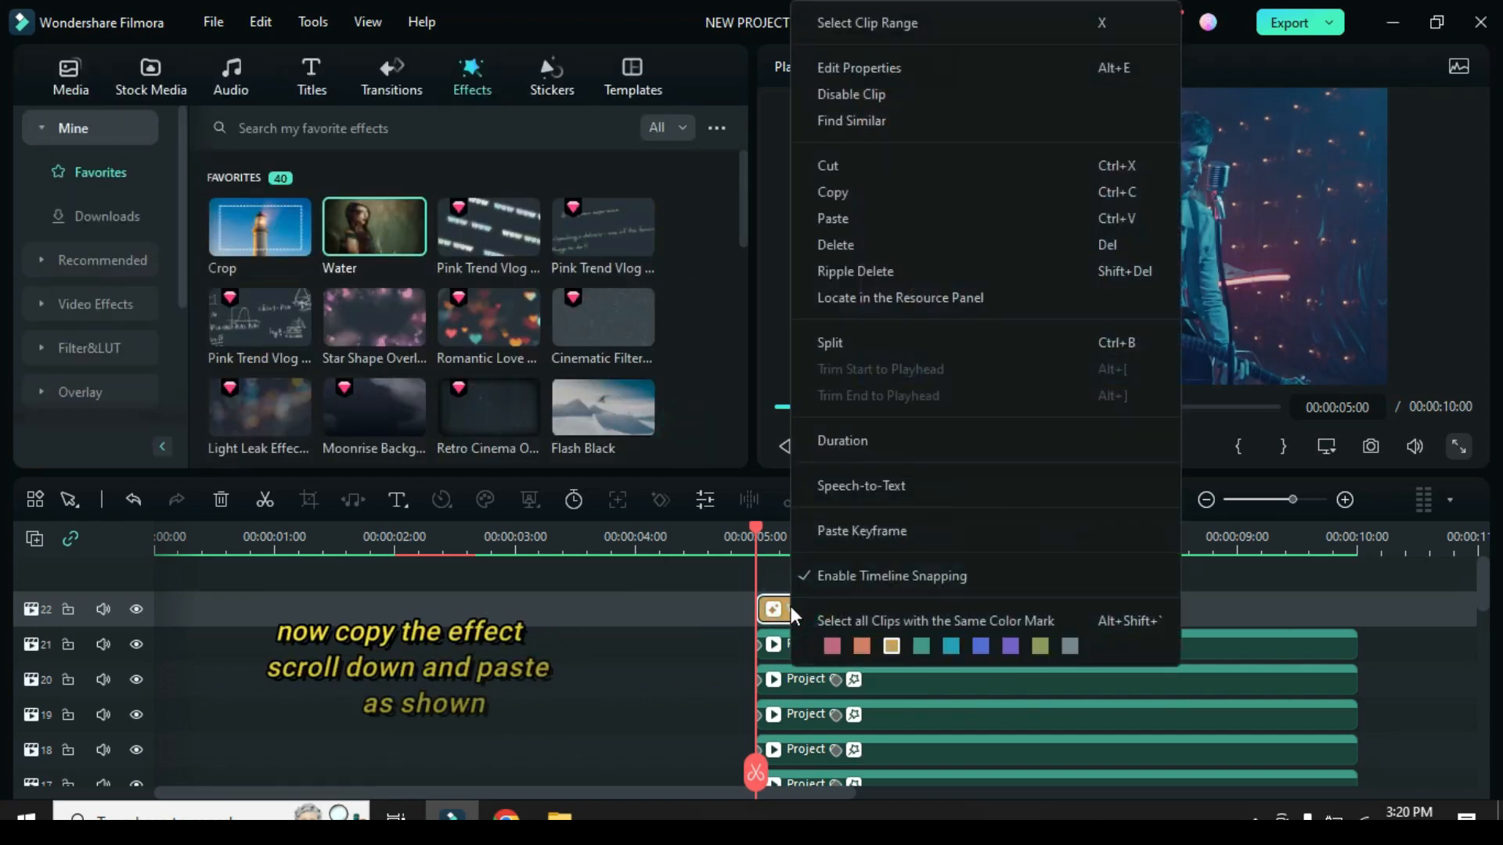
pyautogui.click(837, 192)
pyautogui.moveTo(812, 413); pyautogui.dragTo(778, 407)
pyautogui.scroll(-5, 251, 697)
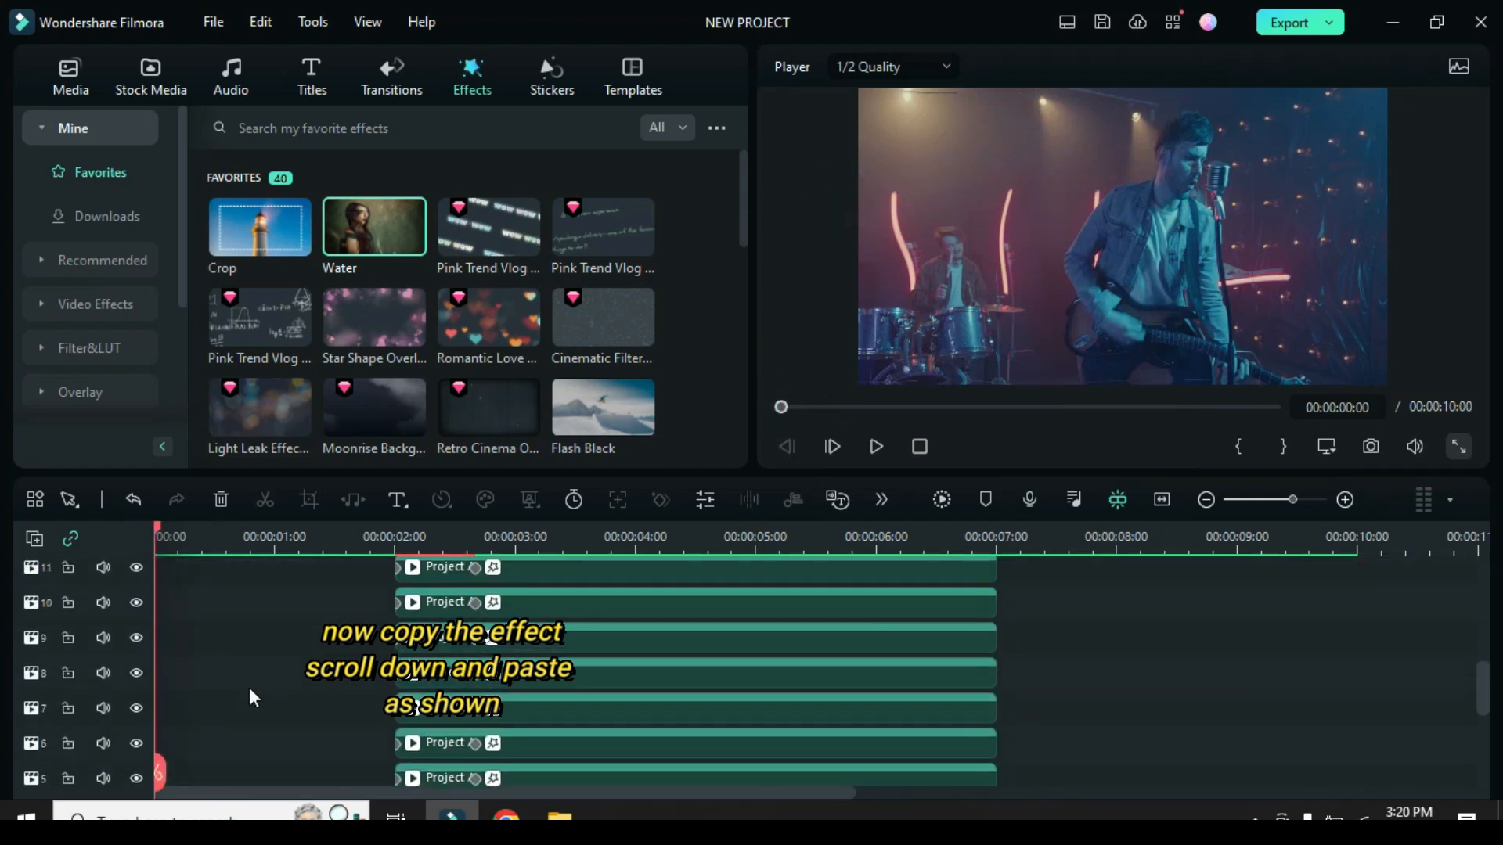
pyautogui.click(521, 673)
pyautogui.moveTo(157, 528); pyautogui.dragTo(397, 565)
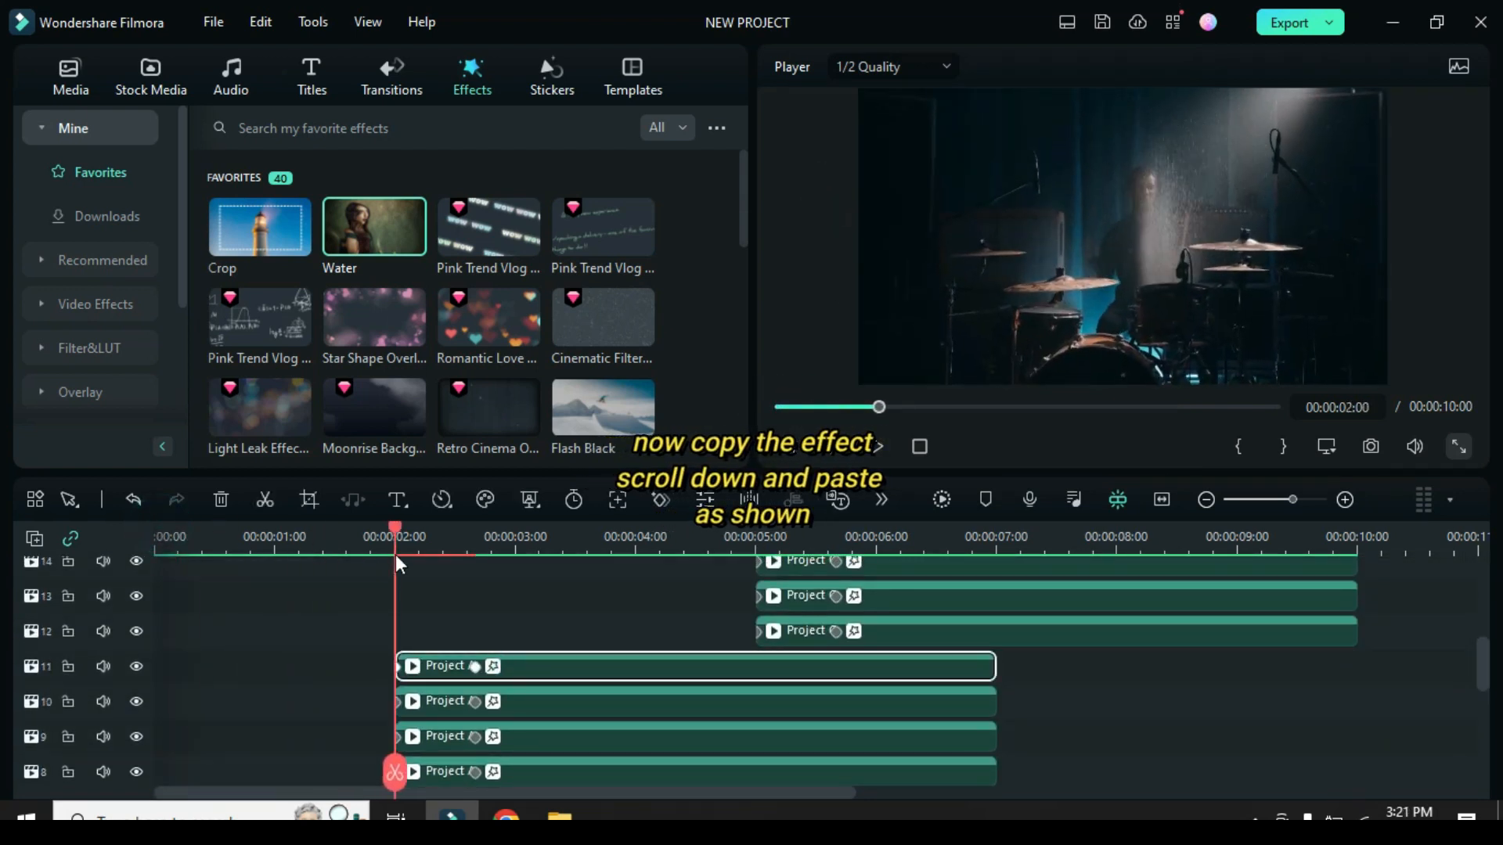
pyautogui.scroll(1, 134, 627)
pyautogui.click(118, 662)
pyautogui.rightClick(415, 697)
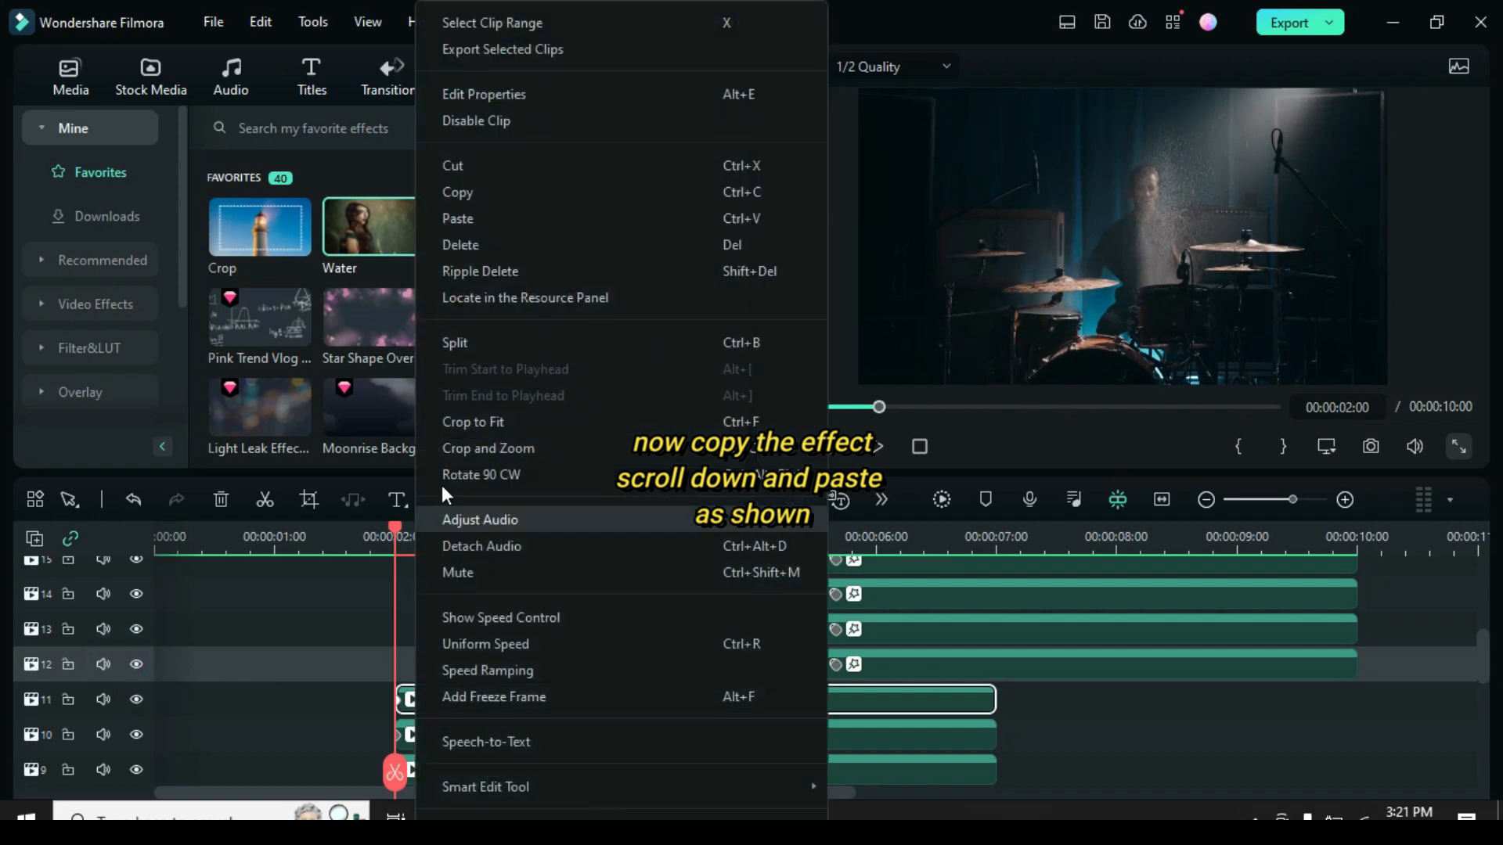
pyautogui.click(460, 222)
pyautogui.hotkey('ctrl', 'v')
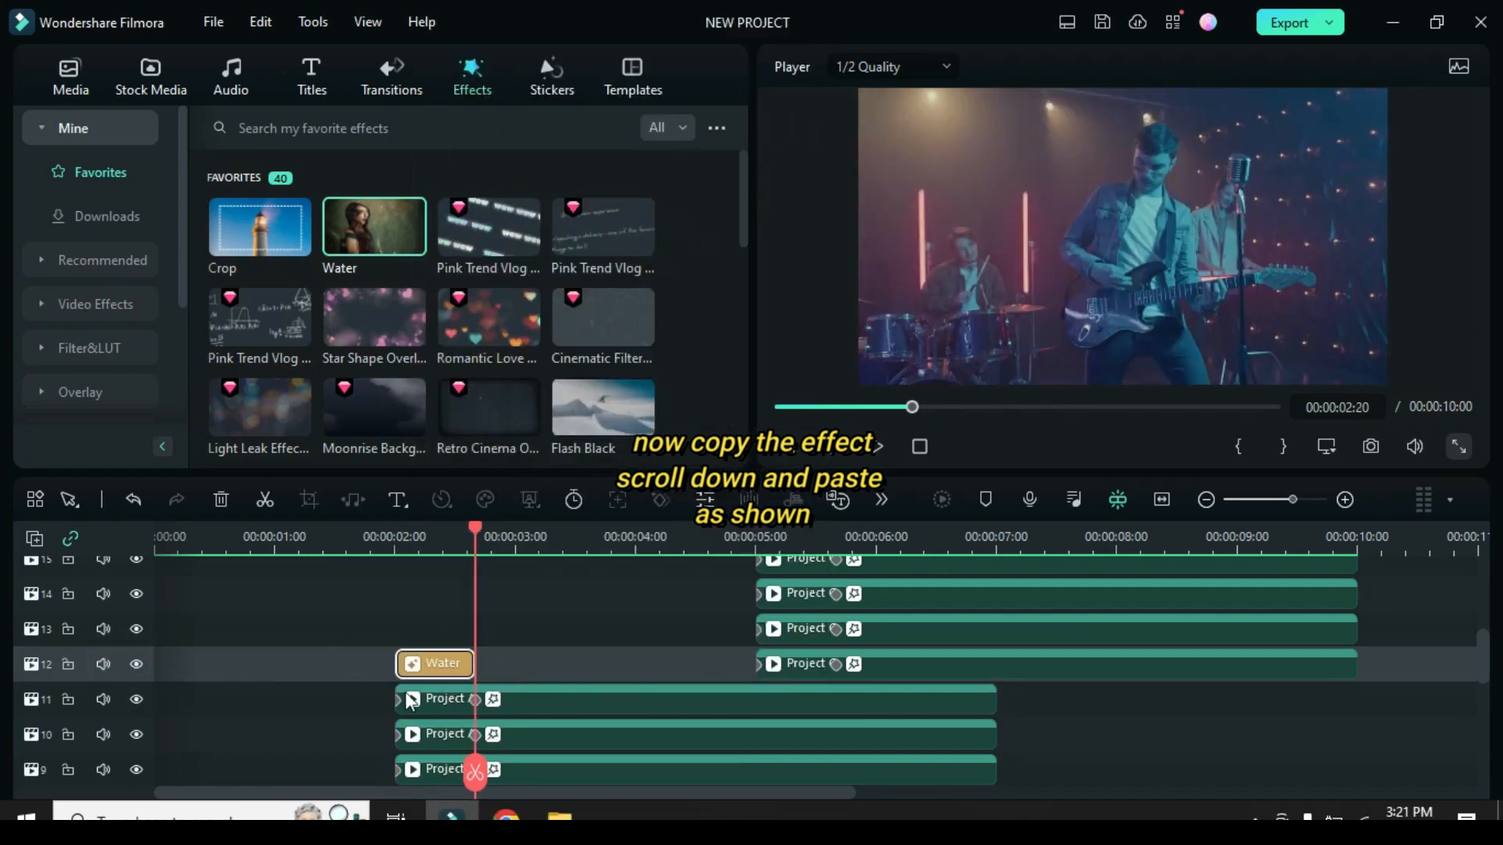
# Step: Return the playhead to the start of the timeline and set the track height to Normal
pyautogui.click(777, 406)
pyautogui.scroll(2, 996, 630)
pyautogui.scroll(-10, 996, 630)
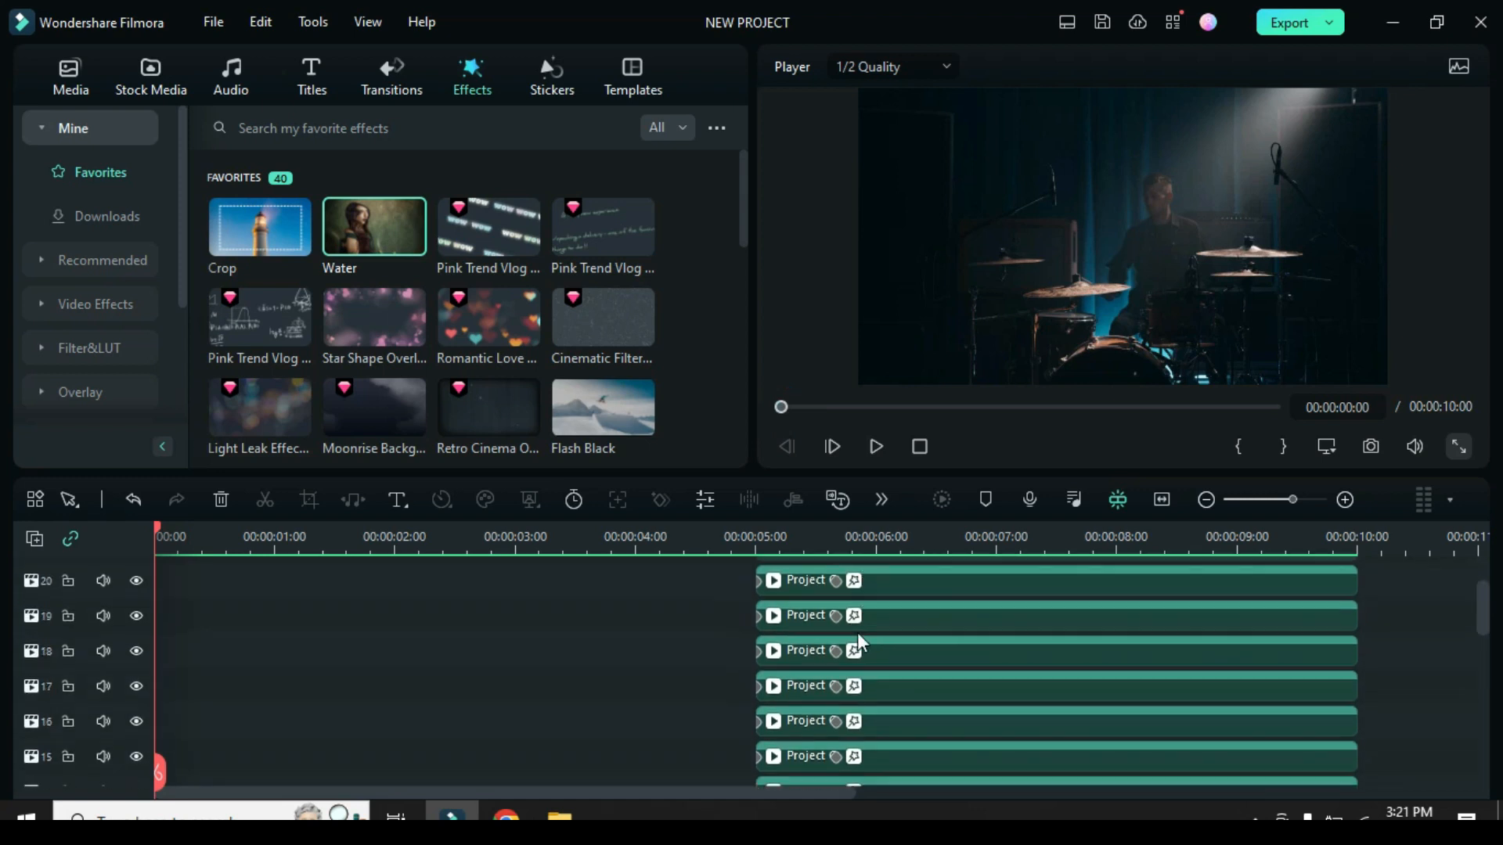
pyautogui.scroll(15, 1002, 691)
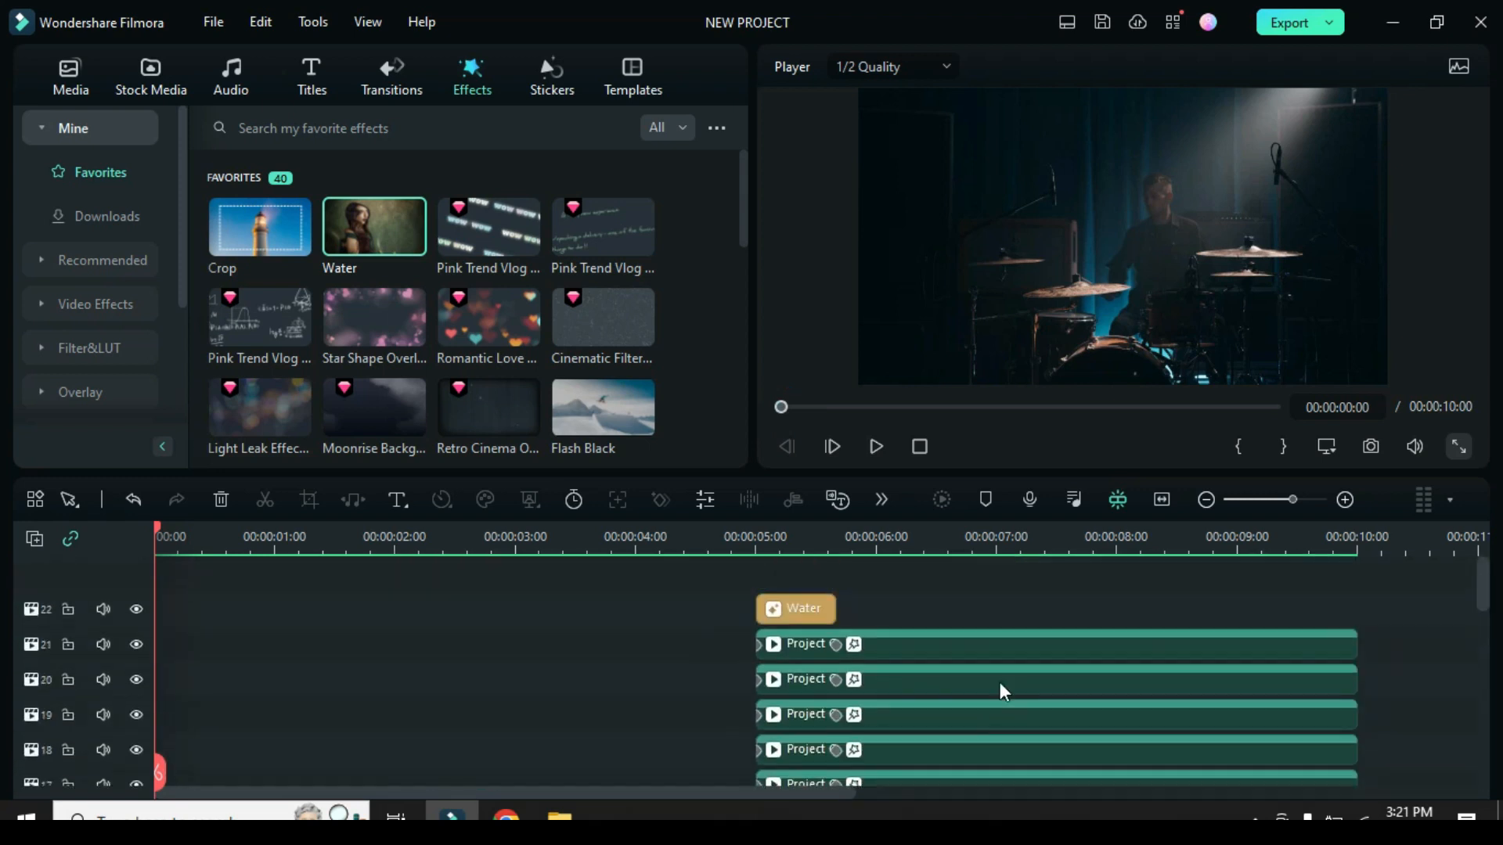
pyautogui.click(34, 538)
pyautogui.moveTo(201, 718)
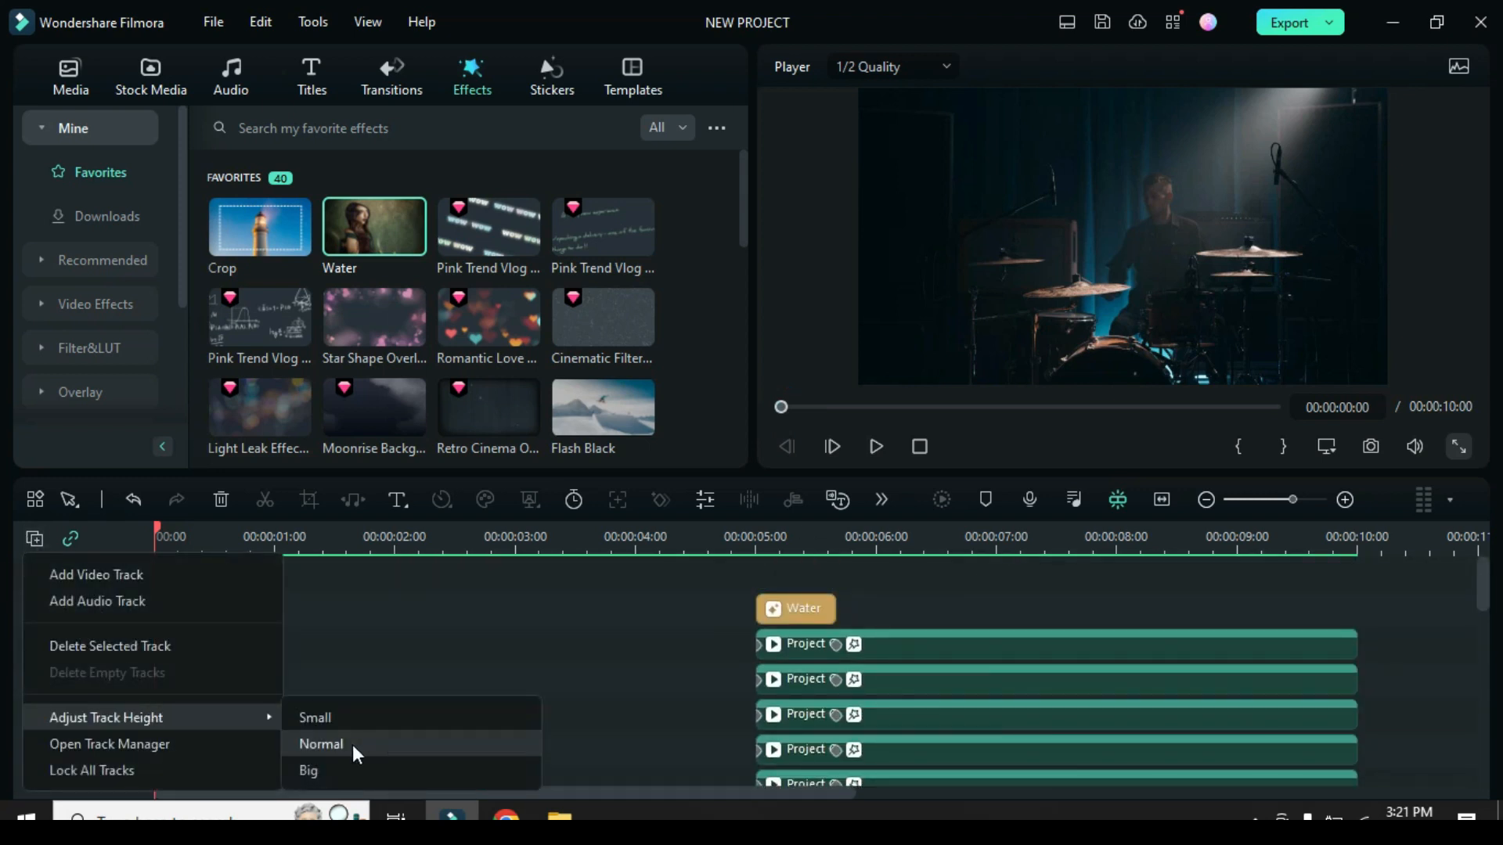
pyautogui.click(351, 741)
# Step: Review the stacked Project A, B and C clips and Water effects across all tracks, and play the project from the start
pyautogui.scroll(-15, 736, 716)
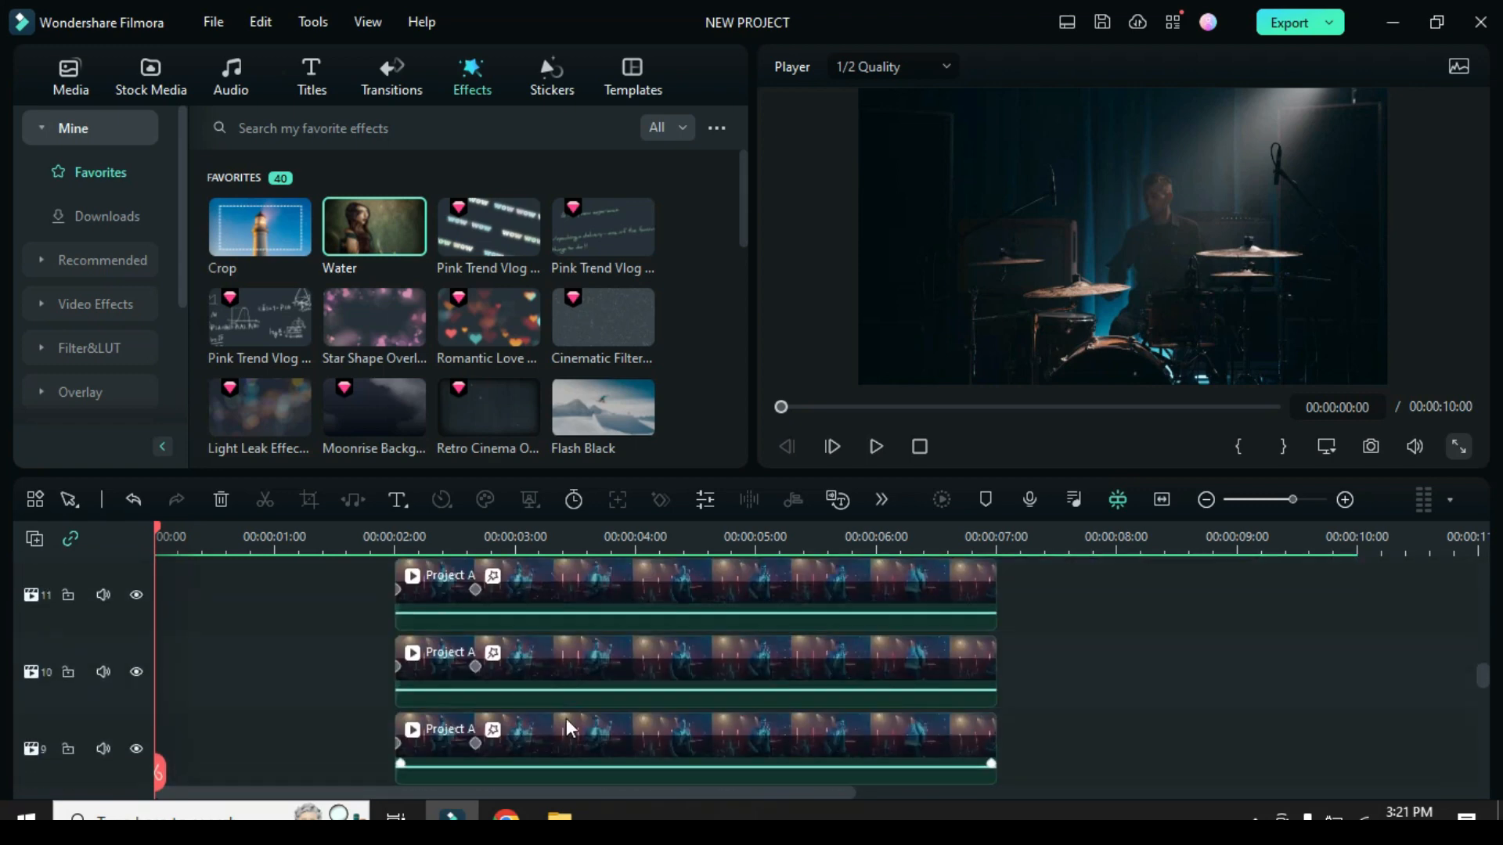
pyautogui.scroll(-2, 556, 704)
pyautogui.scroll(10, 876, 705)
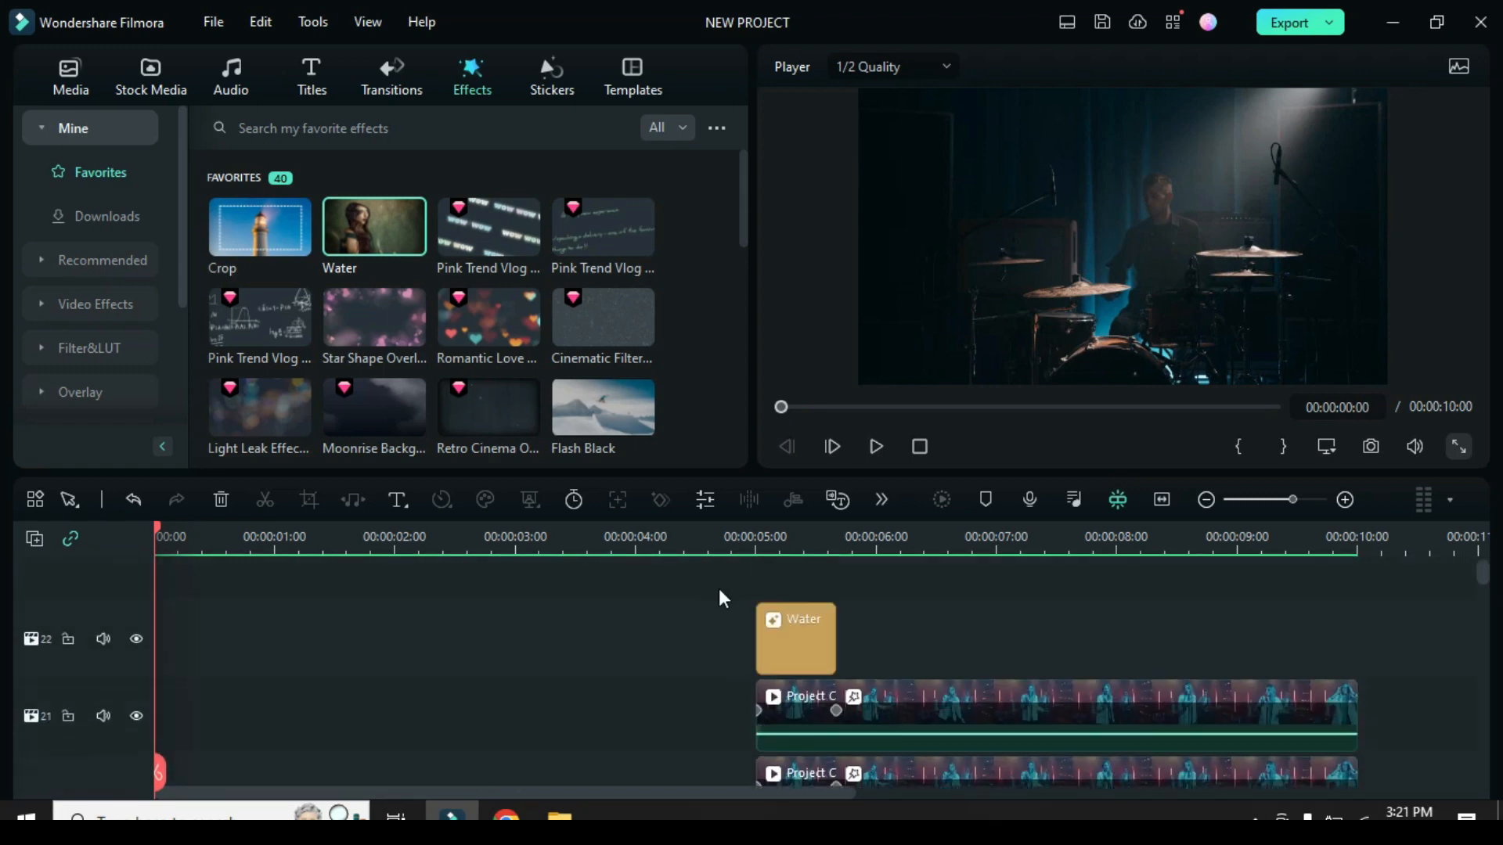
pyautogui.scroll(-10, 912, 701)
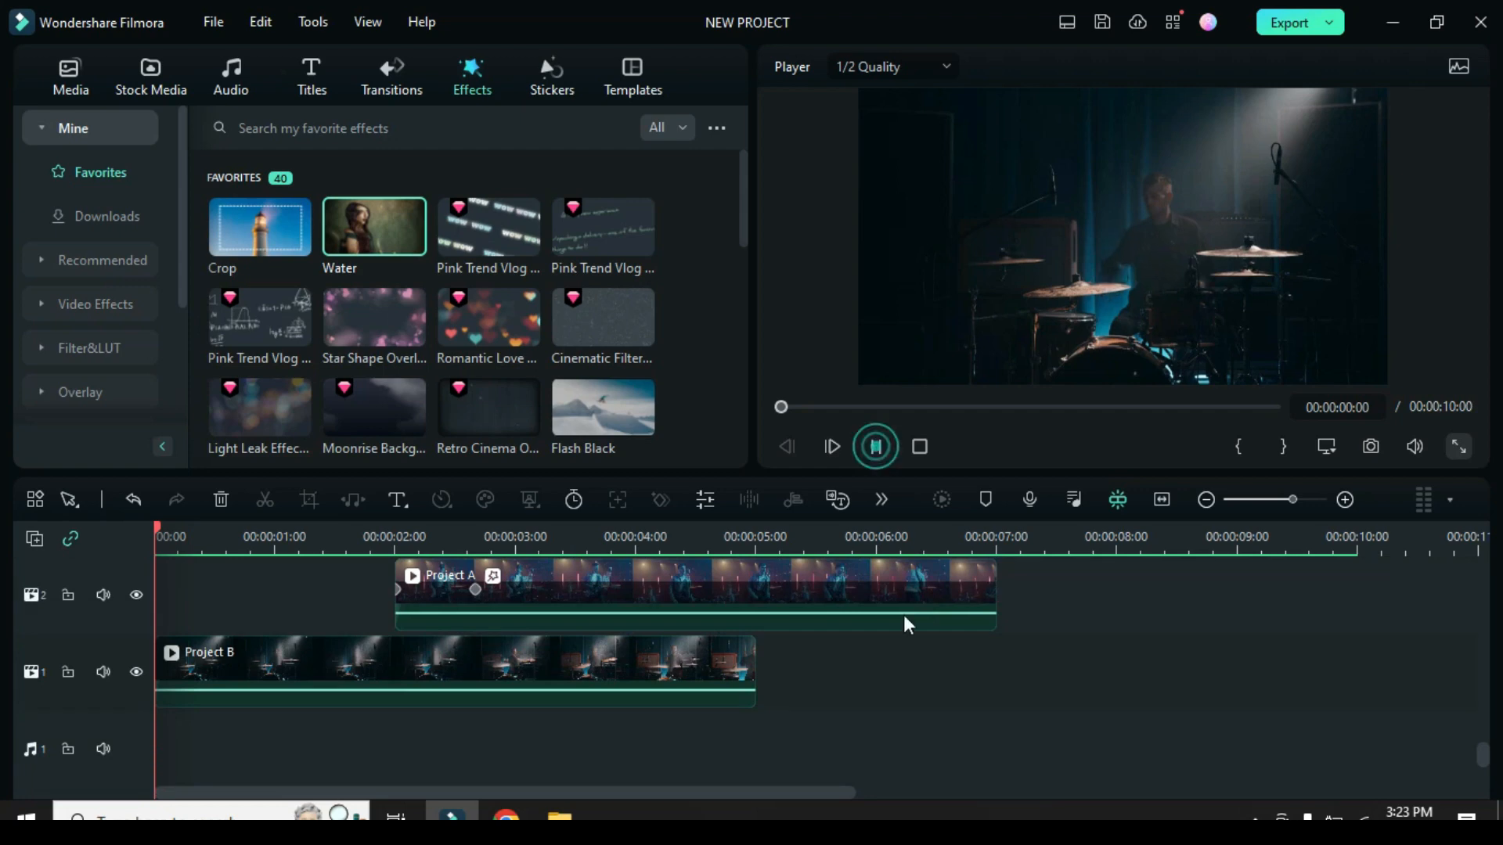
pyautogui.scroll(6, 908, 626)
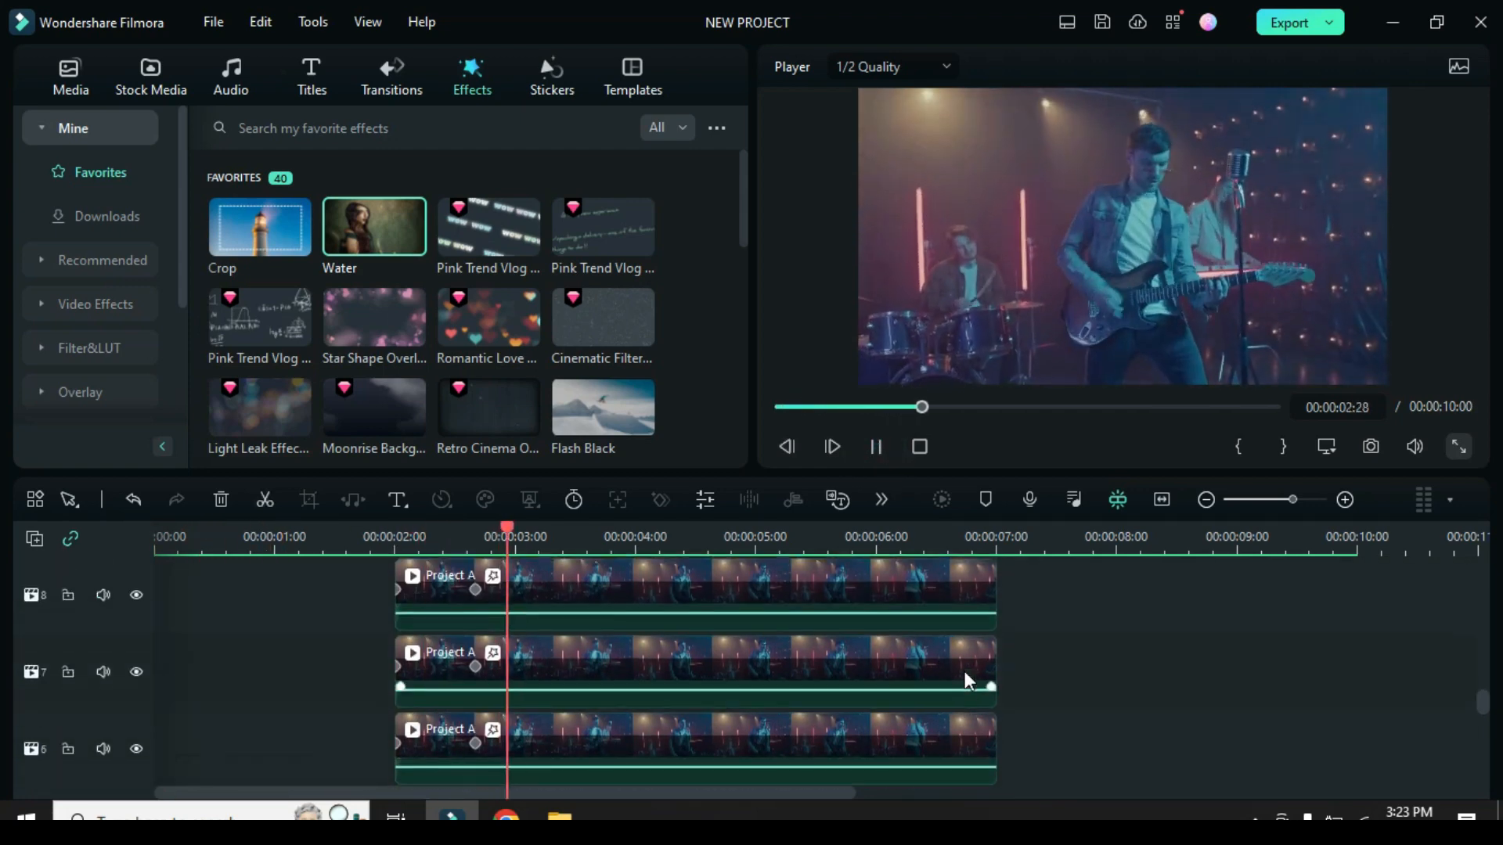
pyautogui.scroll(10, 966, 677)
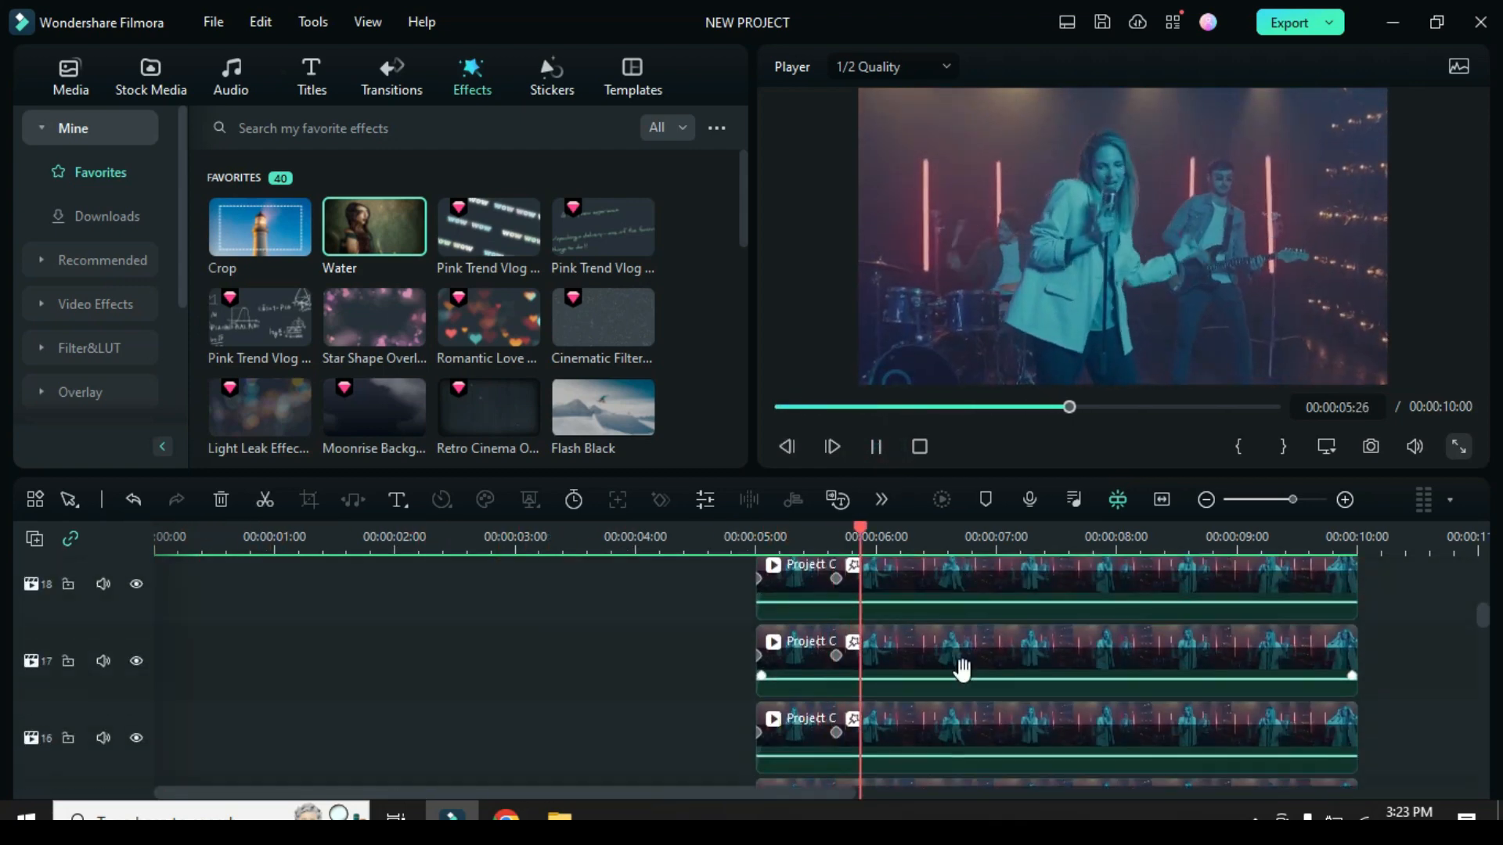
pyautogui.scroll(2, 963, 673)
pyautogui.scroll(-1, 903, 610)
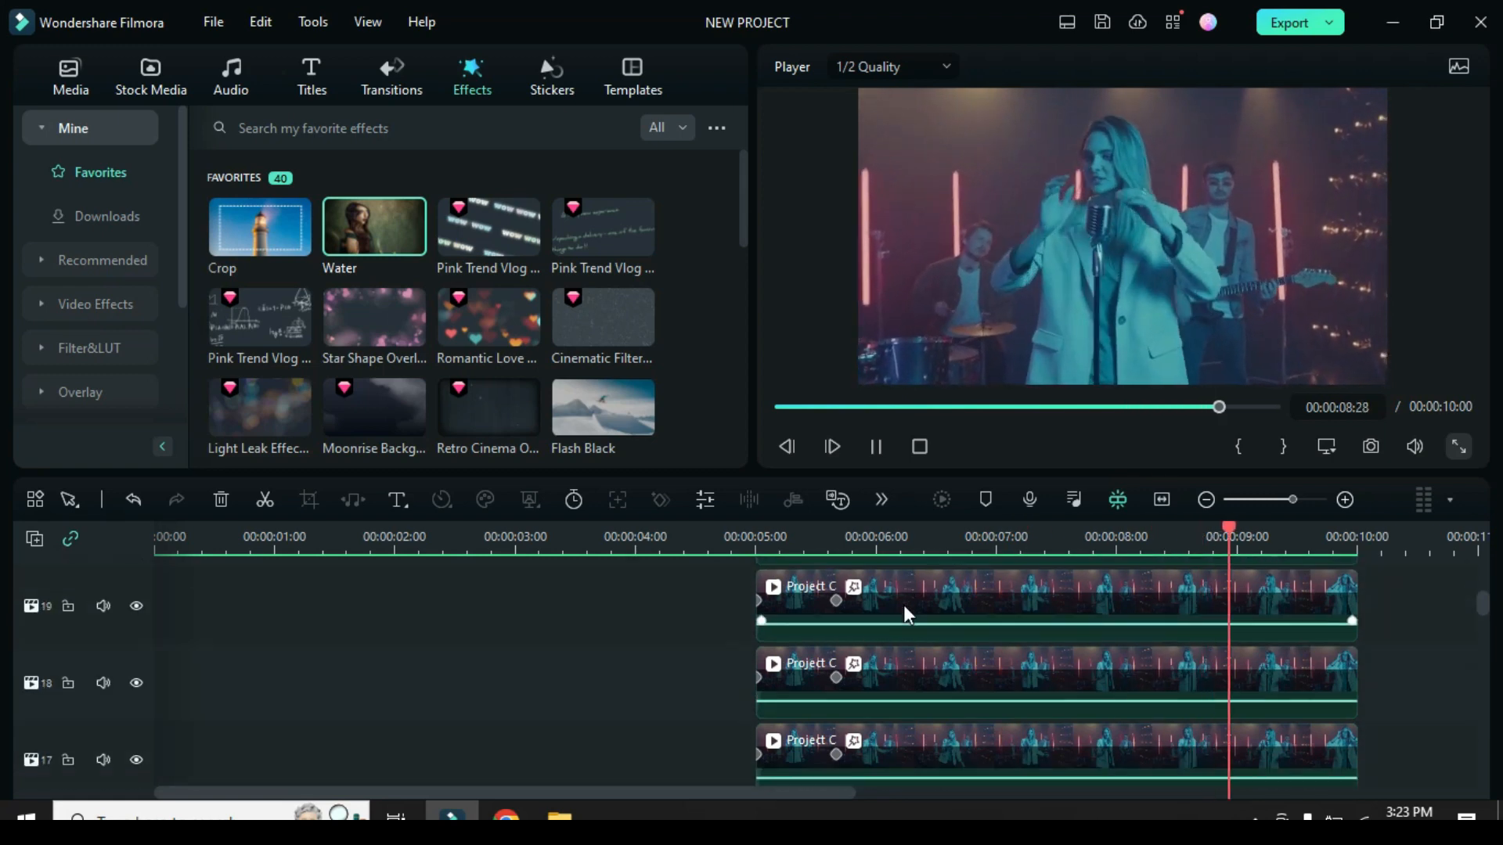
pyautogui.scroll(-12, 903, 604)
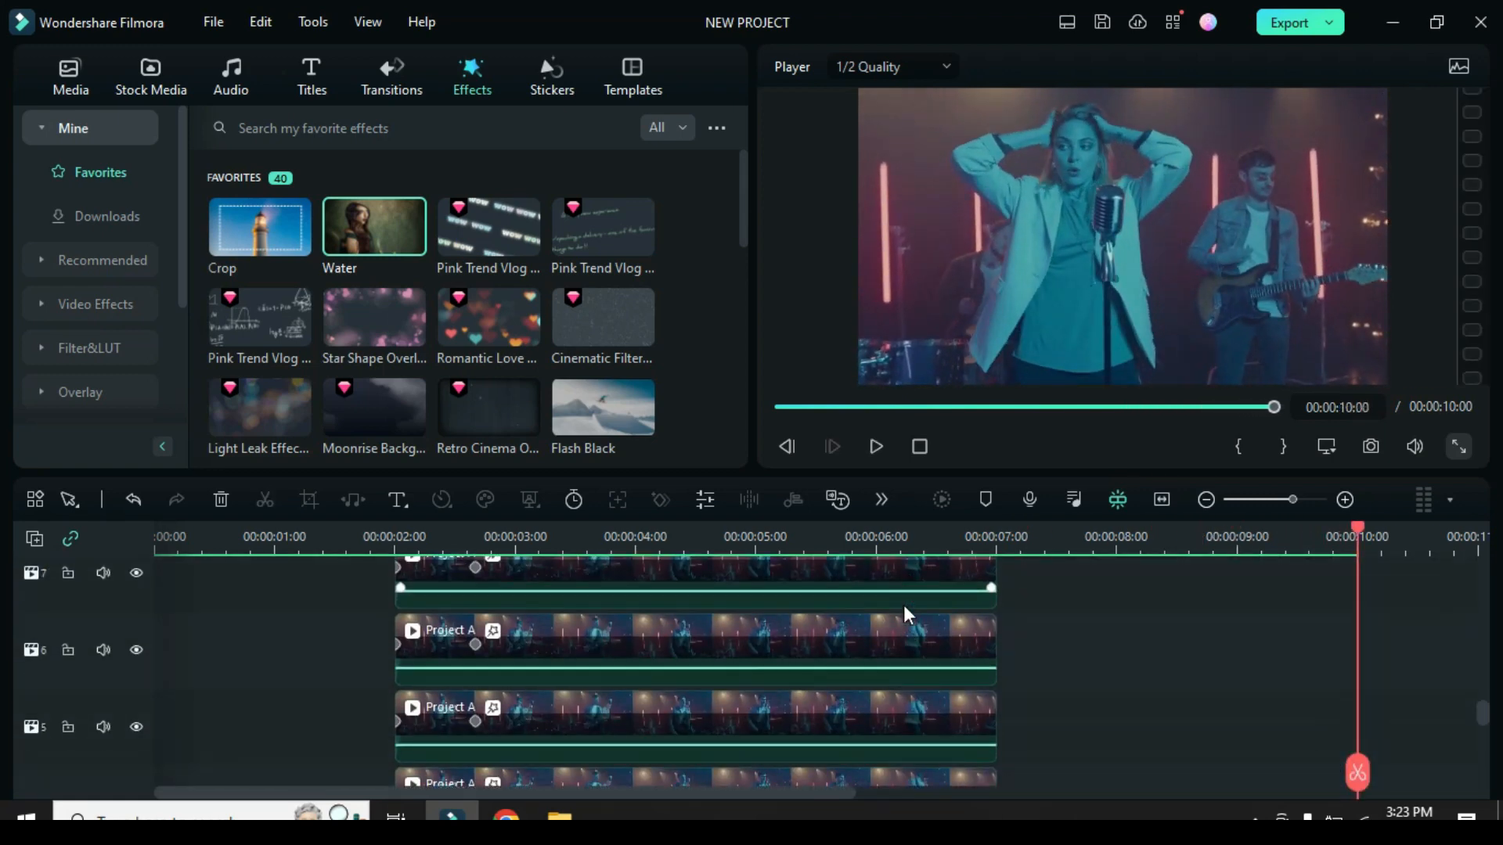
pyautogui.scroll(-5, 903, 606)
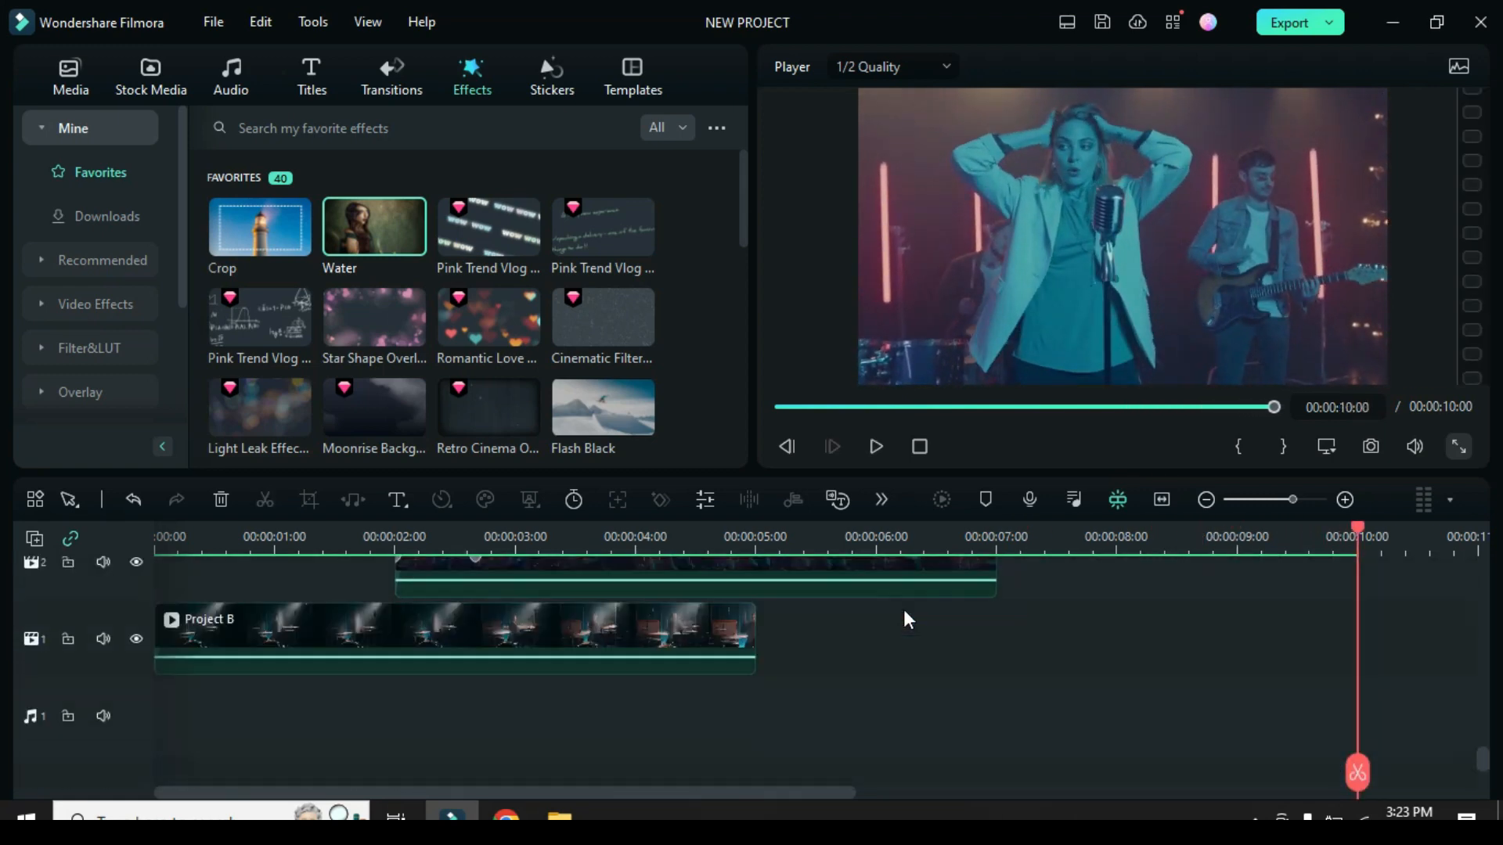
pyautogui.scroll(1, 905, 612)
pyautogui.scroll(20, 961, 622)
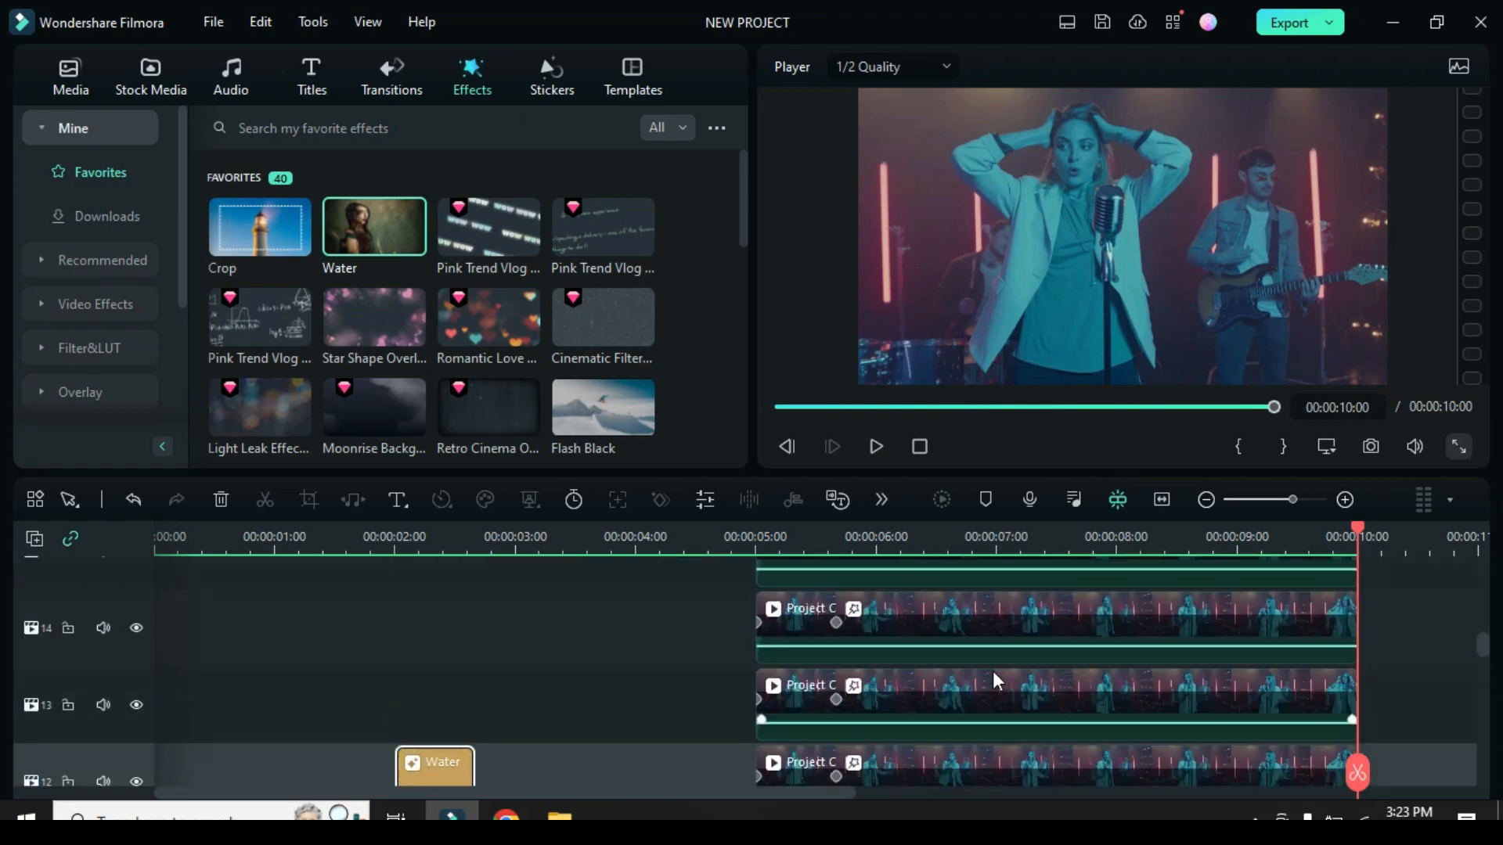
pyautogui.click(873, 446)
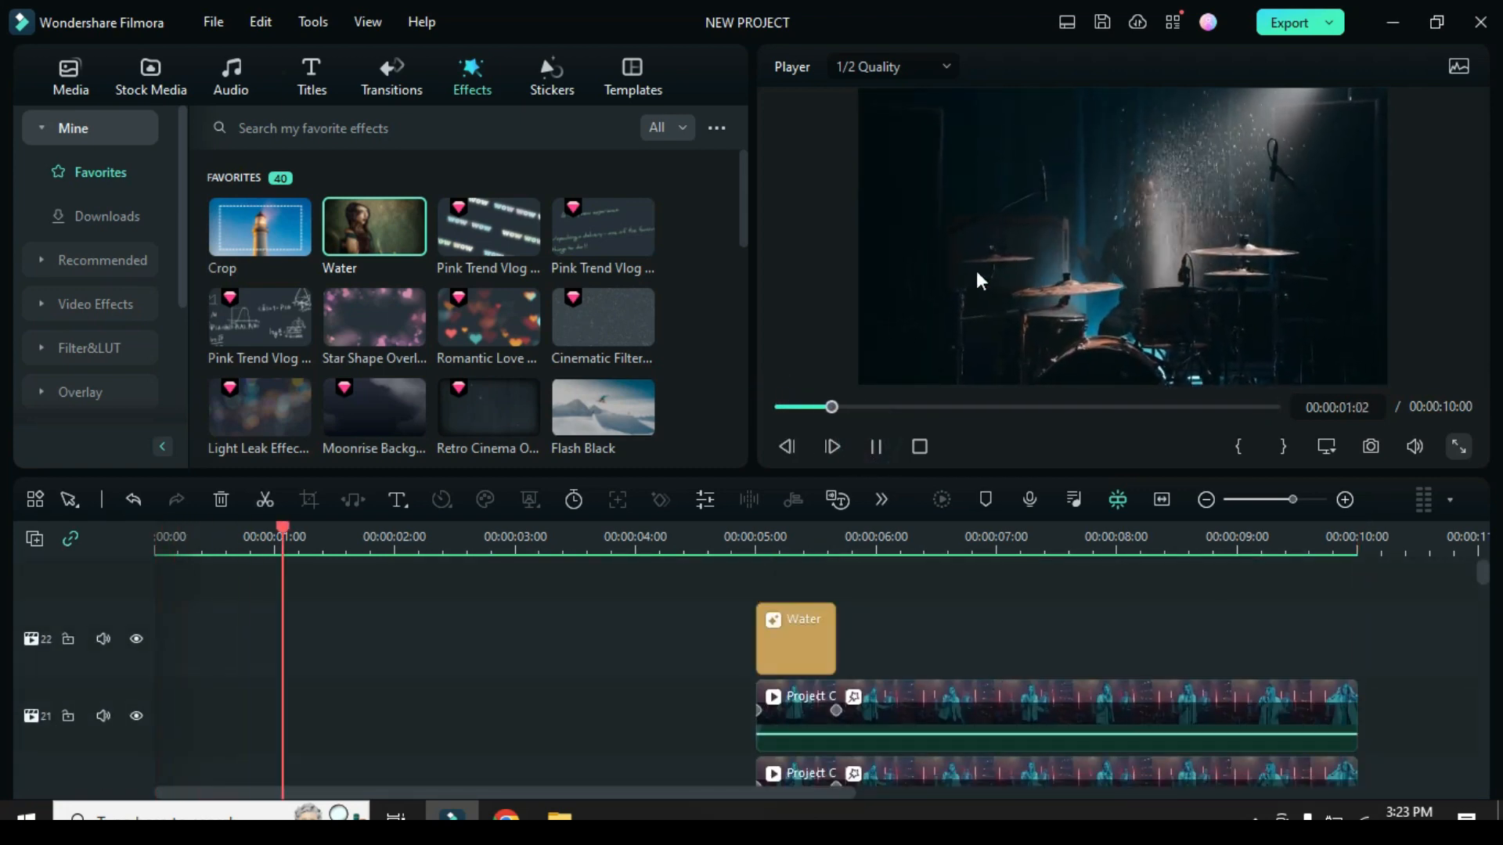